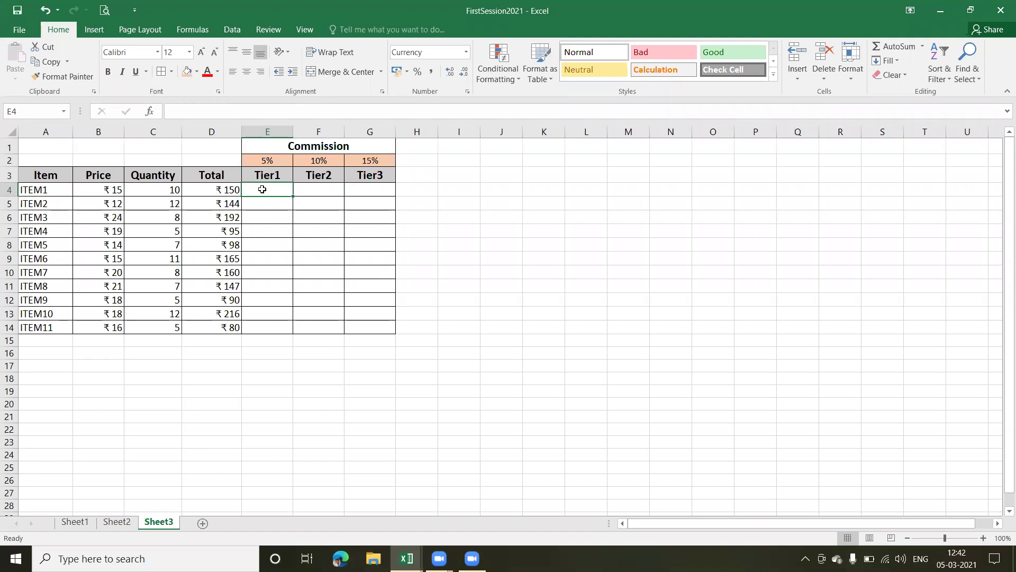
Enter the Tier1 commission formula =$D4*E$2 in cell E4, using mixed references to the total and the rate
{"action": "type", "text": "="}
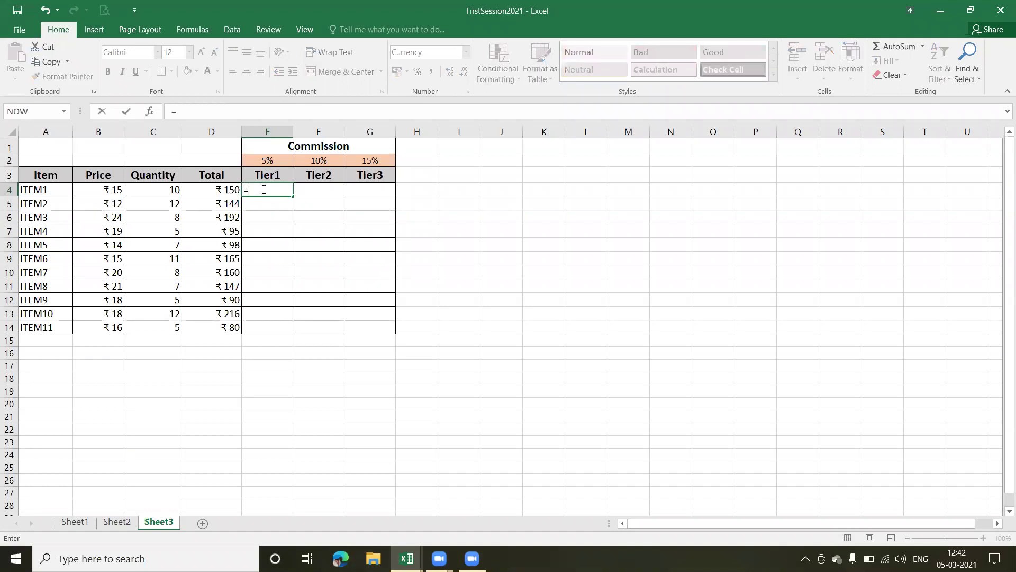
{"action": "left_click", "coordinate": [227, 189]}
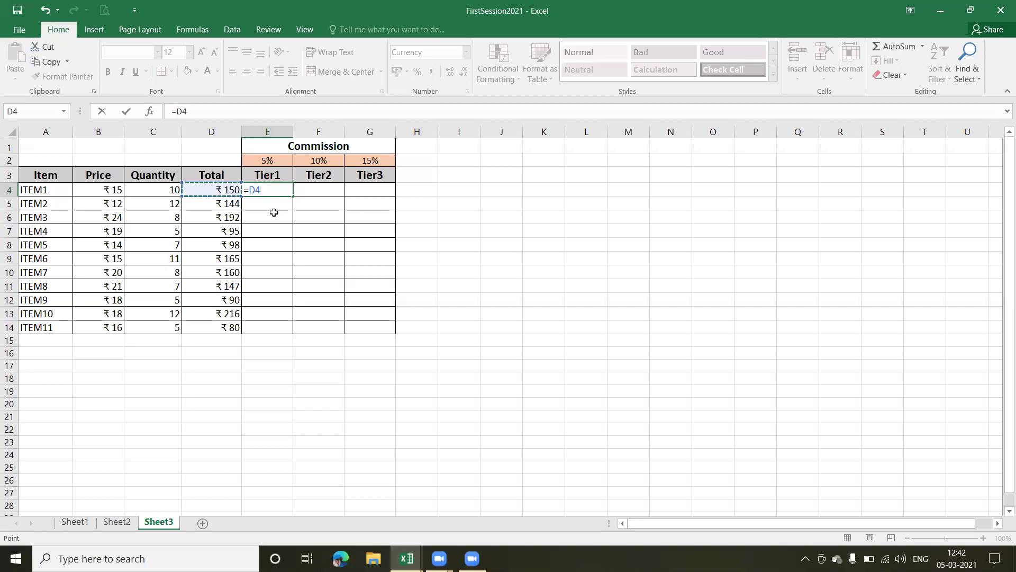
{"action": "left_click", "coordinate": [251, 191]}
{"action": "type", "text": "$"}
{"action": "left_click", "coordinate": [273, 190]}
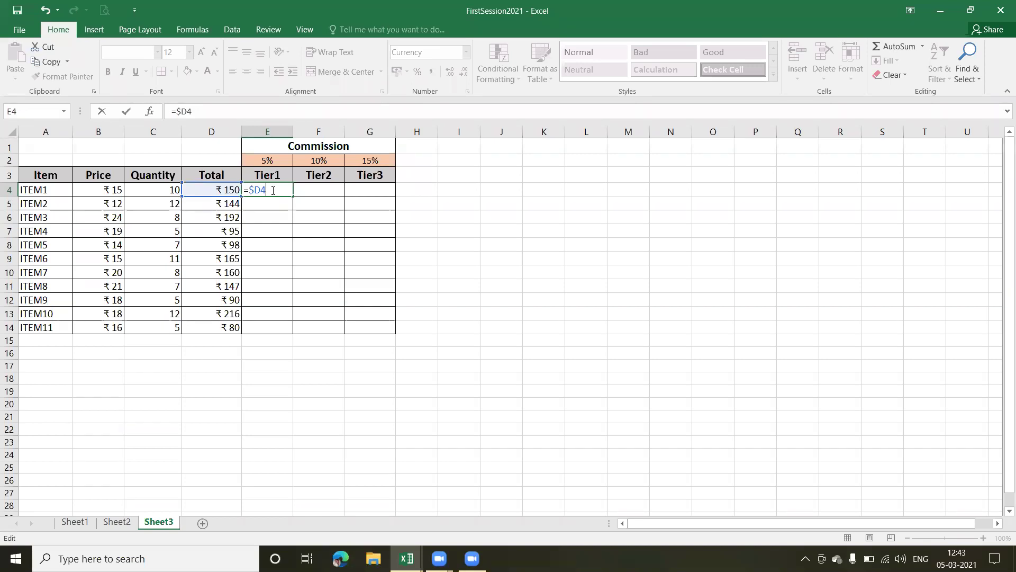
{"action": "type", "text": "*"}
{"action": "left_click", "coordinate": [276, 161]}
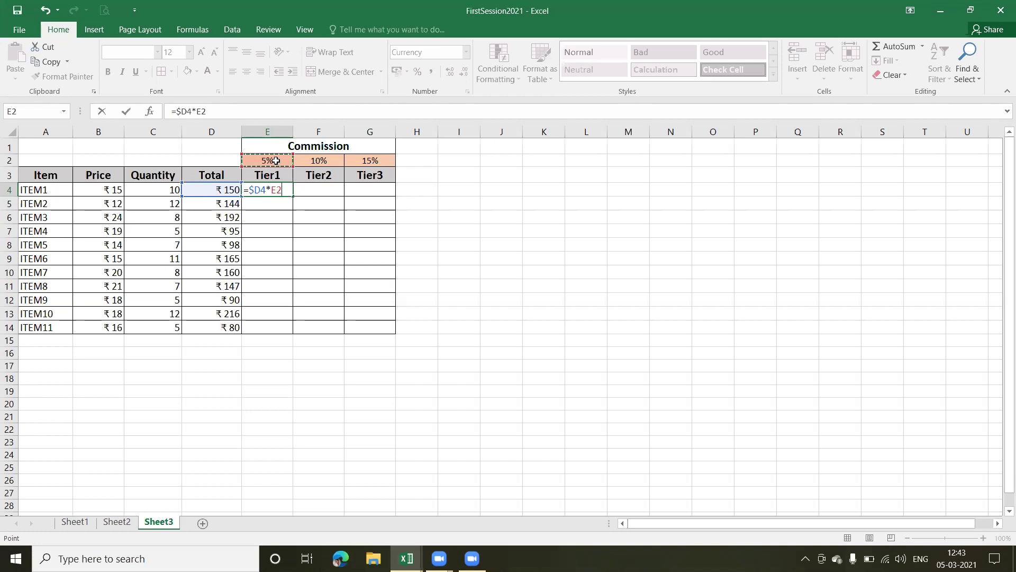
{"action": "left_click", "coordinate": [277, 189]}
{"action": "type", "text": "$"}
{"action": "key", "text": "Return"}
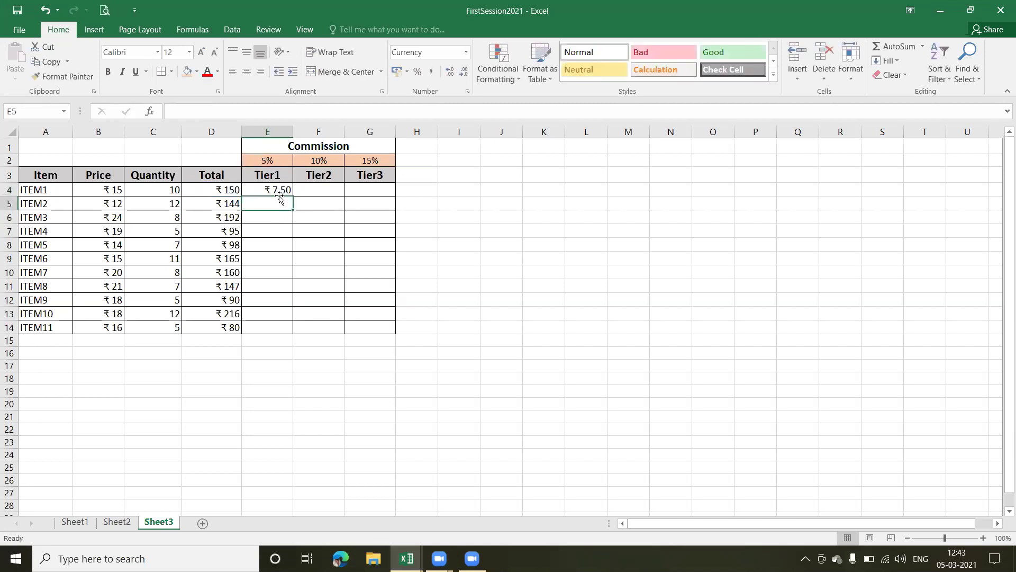
Fill the E4 commission formula down to row 14 and across the Tier2 and Tier3 columns to G14
{"action": "left_click", "coordinate": [280, 188]}
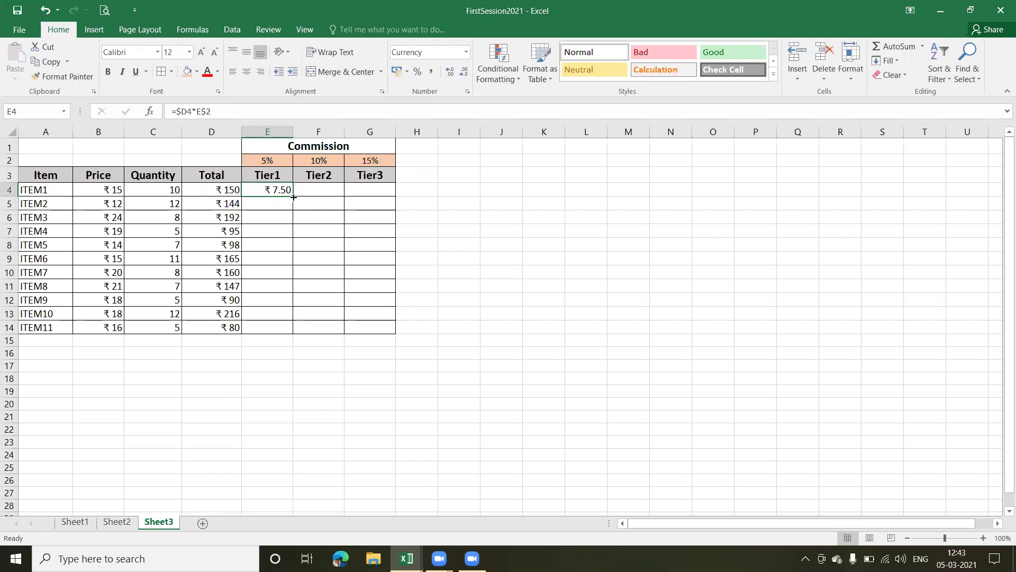
{"action": "double_click", "coordinate": [293, 197]}
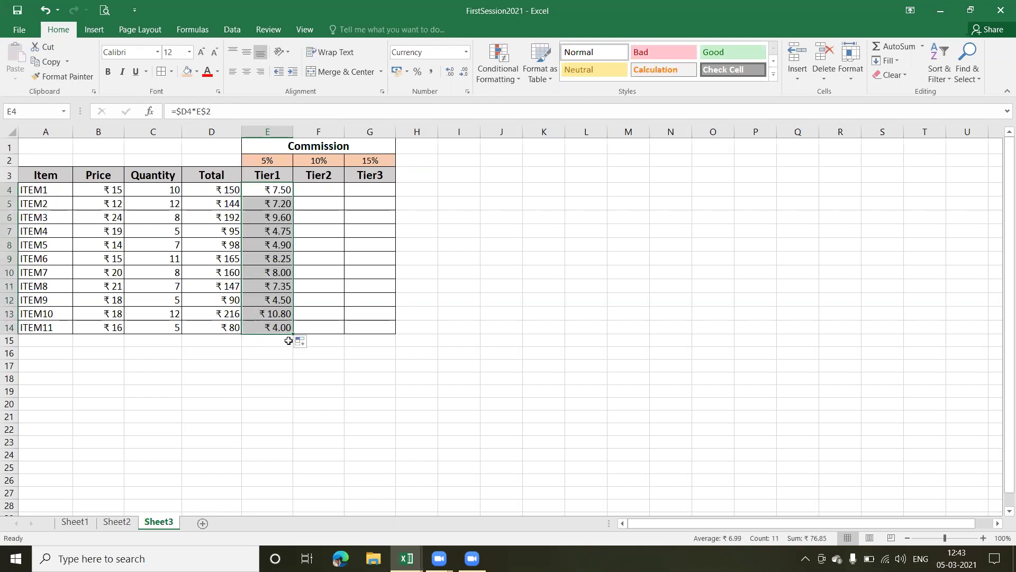
{"action": "left_click_drag", "start_coordinate": [288, 341], "coordinate": [389, 335]}
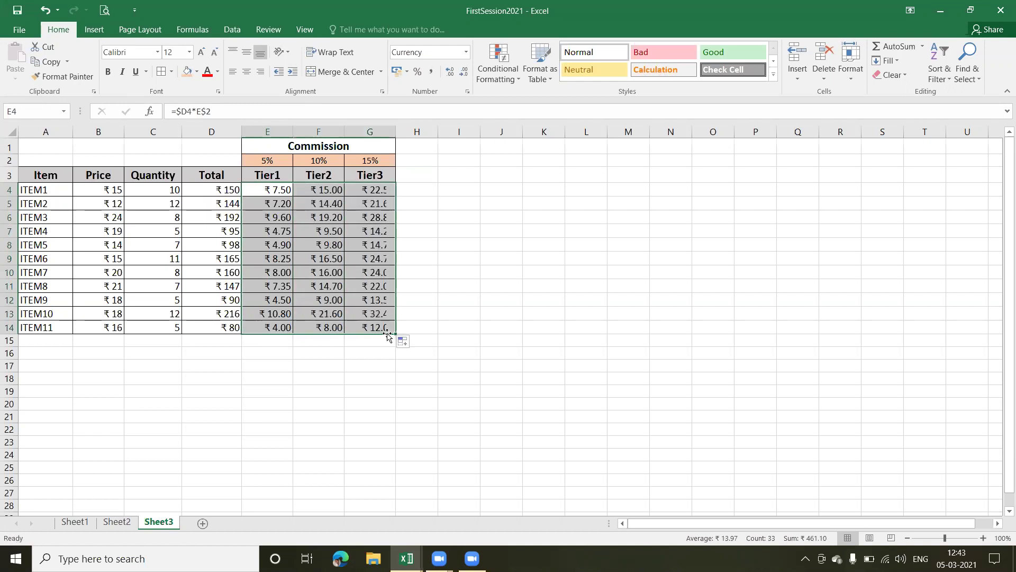
Examine the cell references in the filled commission formulas in F4, G4 and F9
{"action": "left_click", "coordinate": [328, 249]}
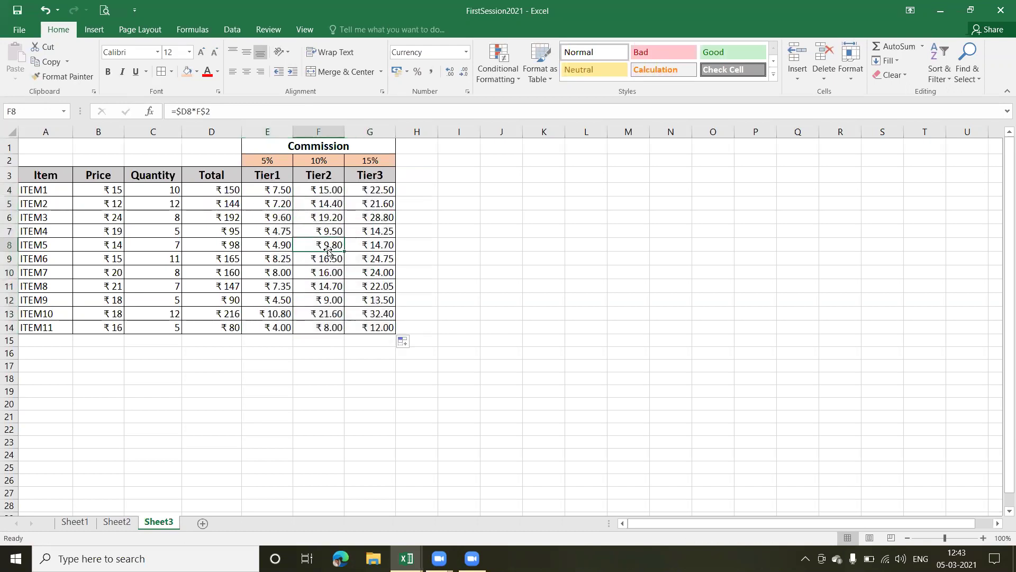
{"action": "double_click", "coordinate": [318, 190]}
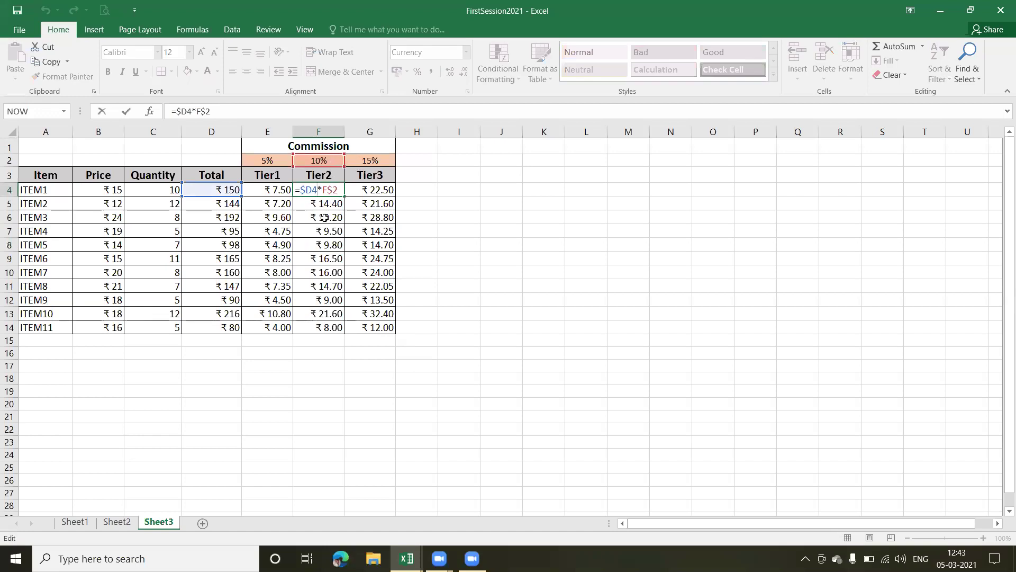
{"action": "key", "text": "Return"}
{"action": "double_click", "coordinate": [373, 192]}
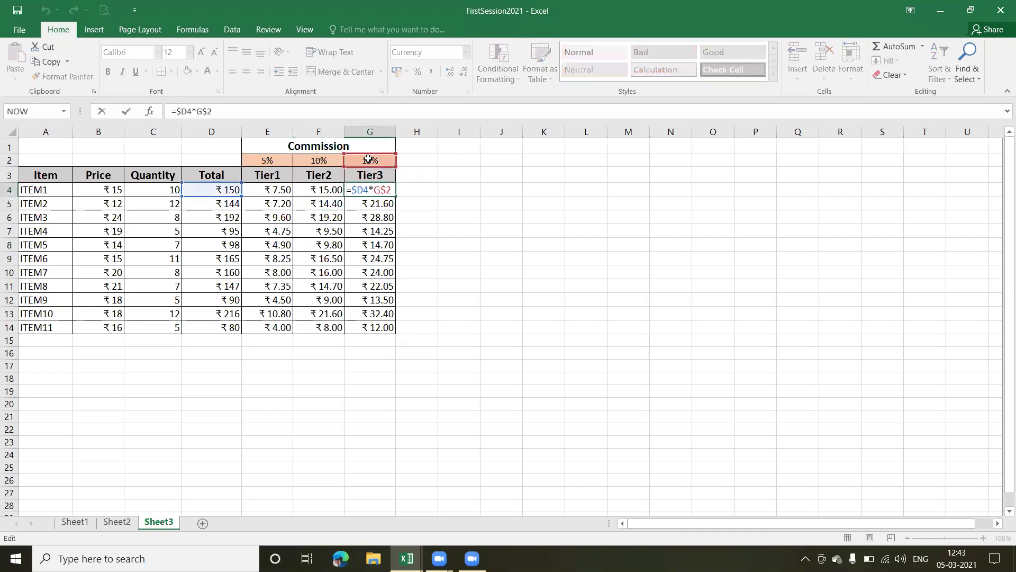
{"action": "left_click", "coordinate": [316, 258]}
{"action": "key", "text": "Return"}
{"action": "double_click", "coordinate": [316, 258]}
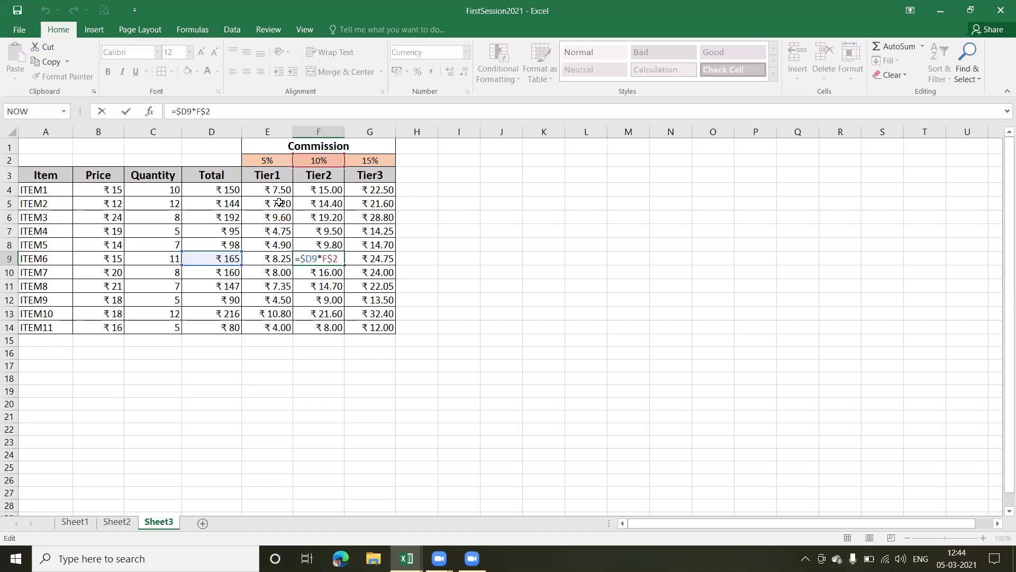
{"action": "key", "text": "Return"}
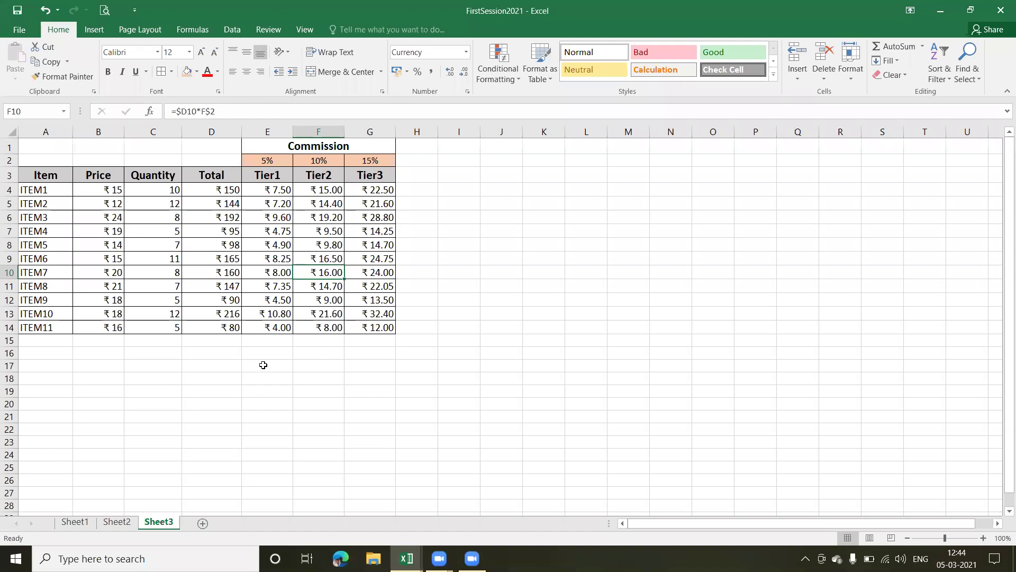
Look through the existing sheets and add a new blank worksheet after Sheet3
{"action": "left_click", "coordinate": [90, 524]}
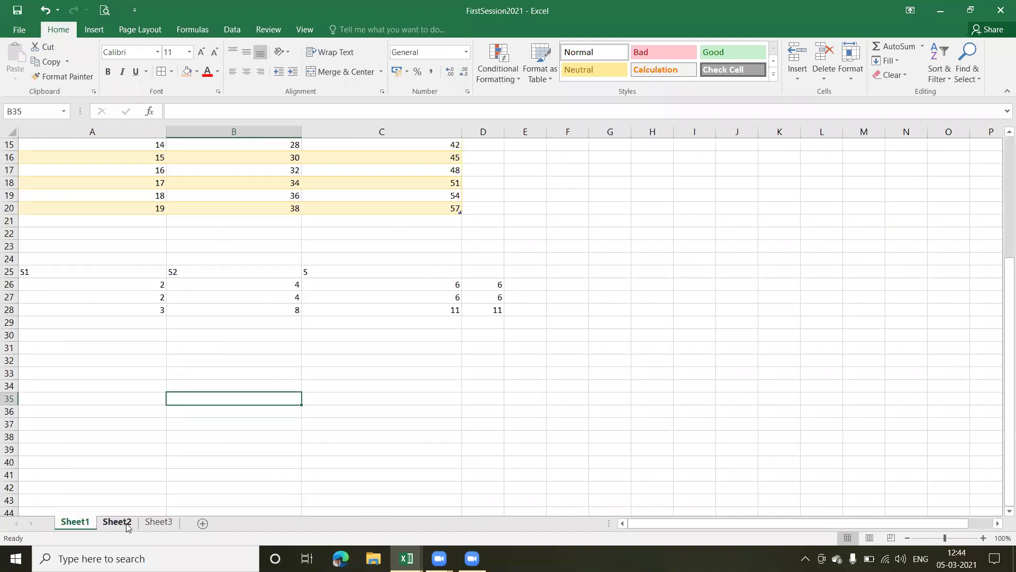
{"action": "left_click", "coordinate": [116, 522]}
{"action": "left_click", "coordinate": [159, 523]}
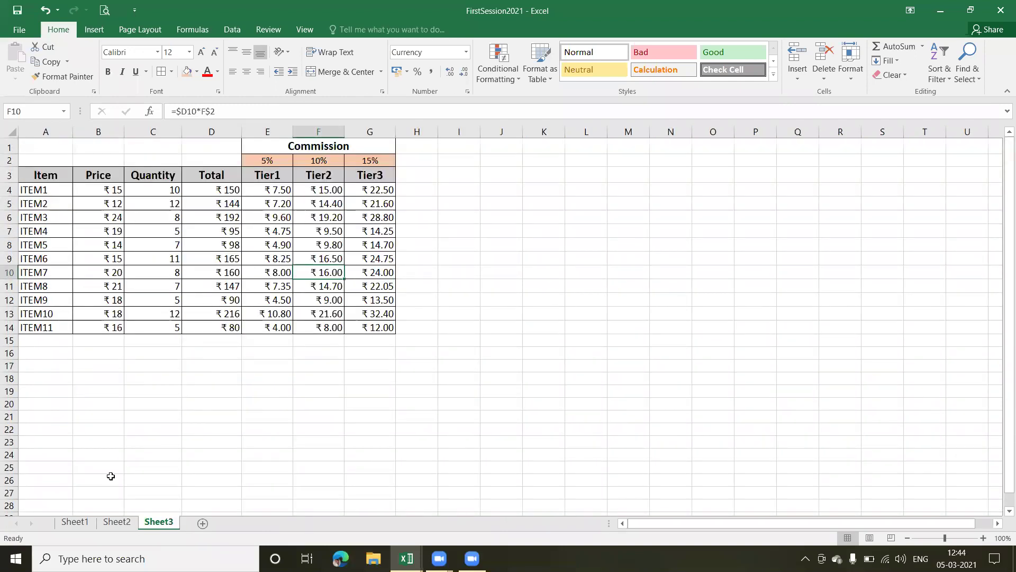
{"action": "left_click", "coordinate": [203, 524]}
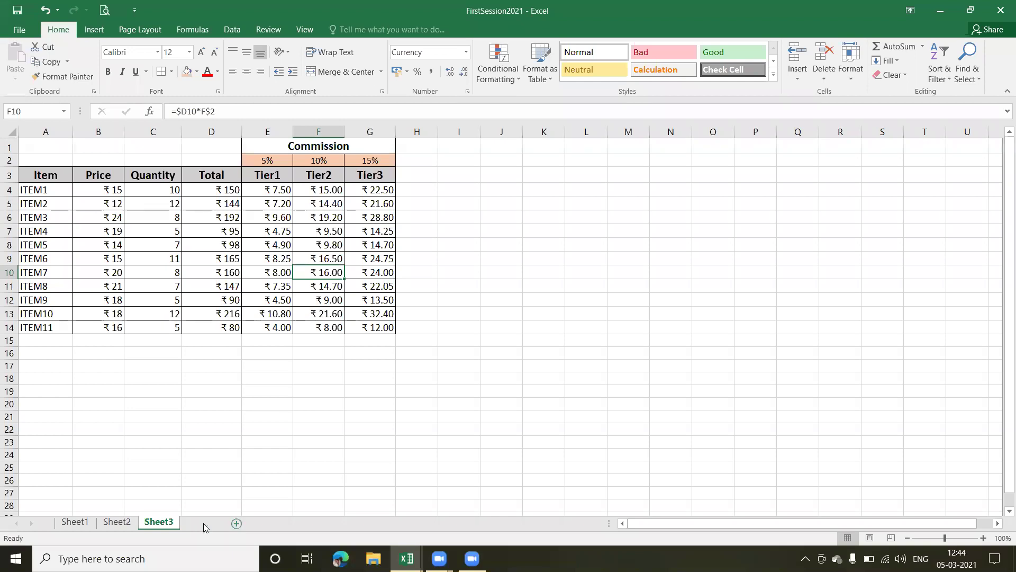
{"action": "left_click", "coordinate": [298, 300]}
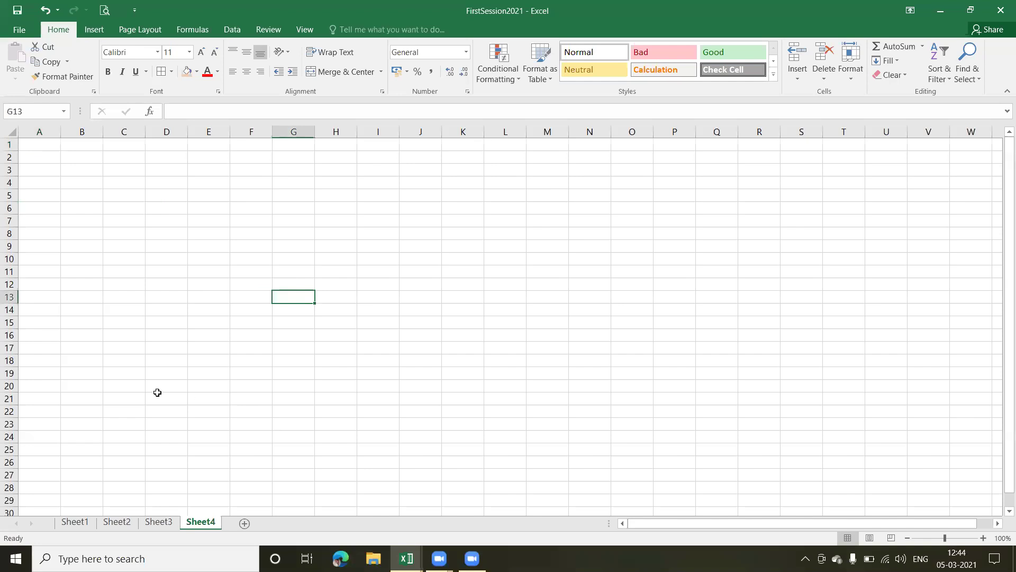
Create a copy of Sheet3 within FirstSession2021.xlsx, placed at the end of the workbook
{"action": "left_click", "coordinate": [159, 522]}
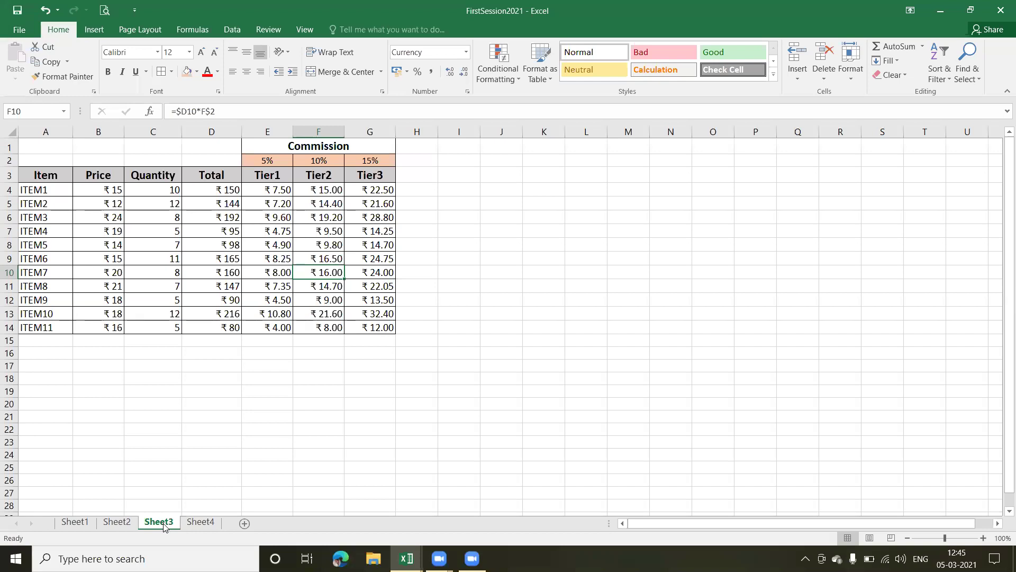
{"action": "right_click", "coordinate": [164, 525]}
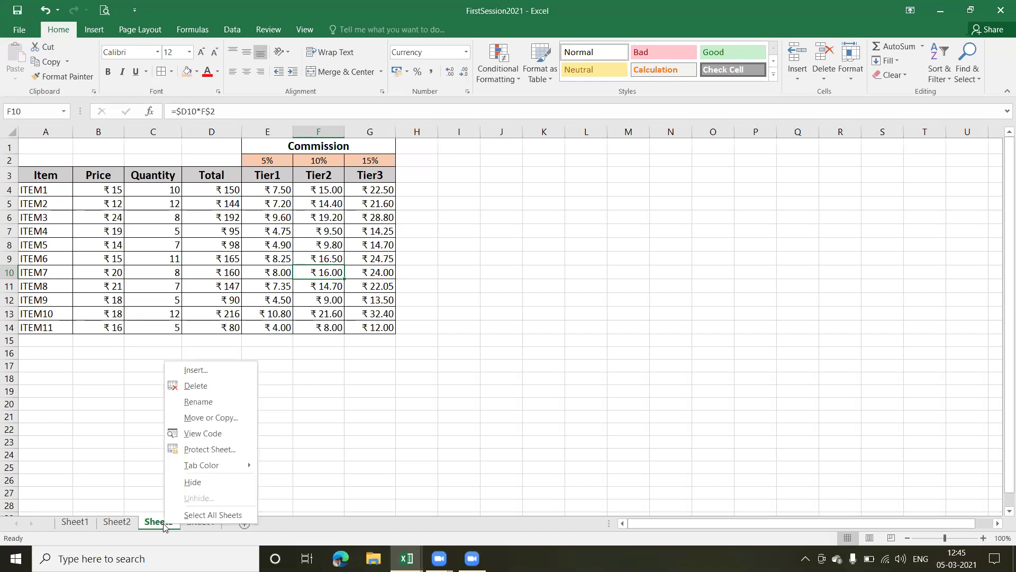
{"action": "left_click", "coordinate": [213, 418]}
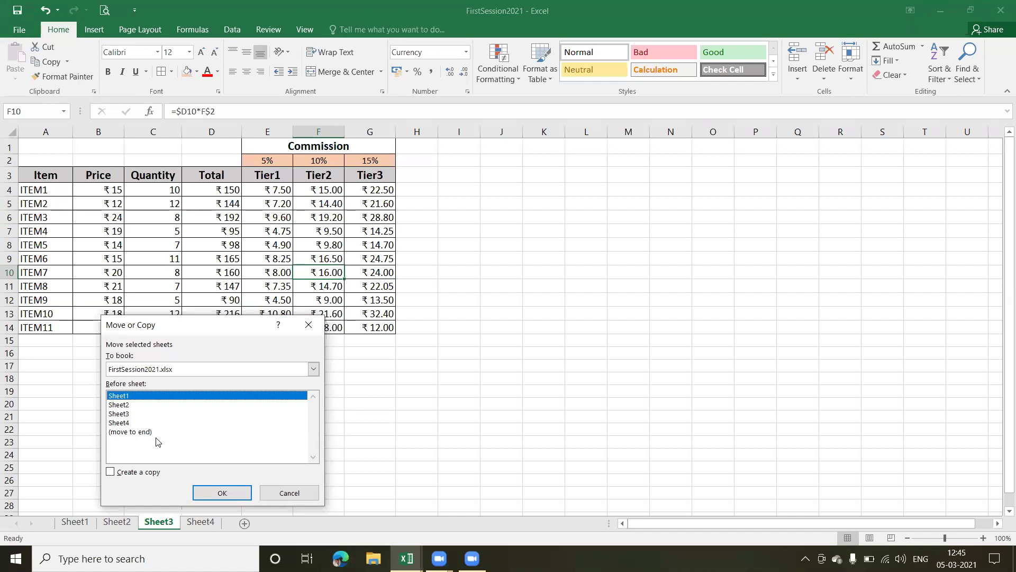
{"action": "left_click", "coordinate": [316, 367]}
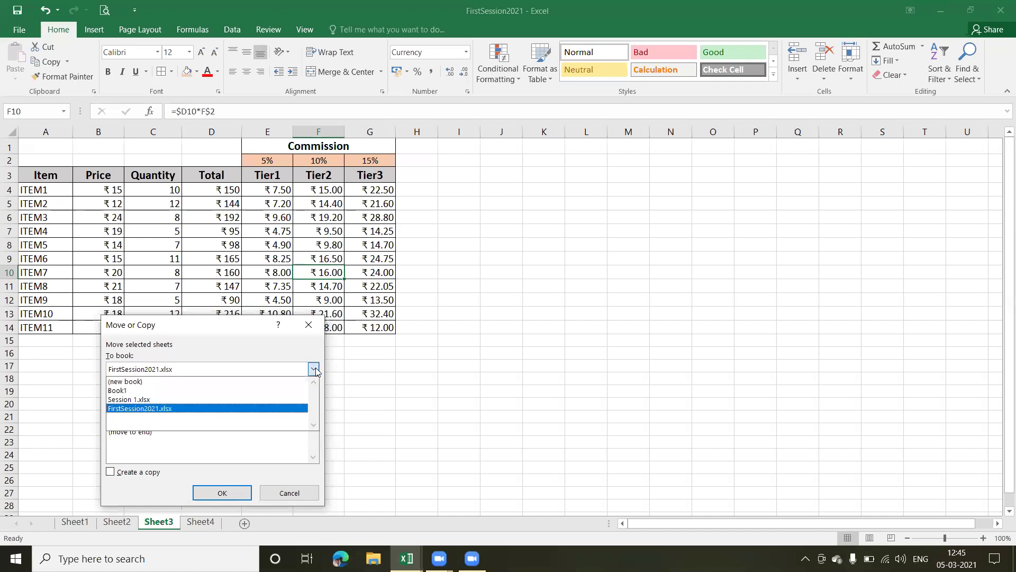
{"action": "left_click", "coordinate": [127, 382]}
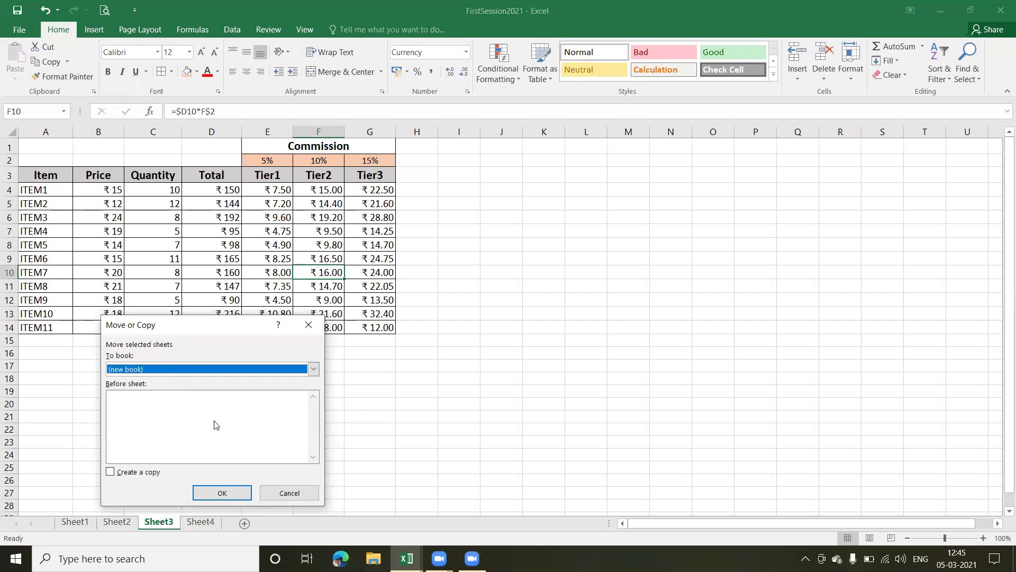
{"action": "left_click", "coordinate": [313, 368]}
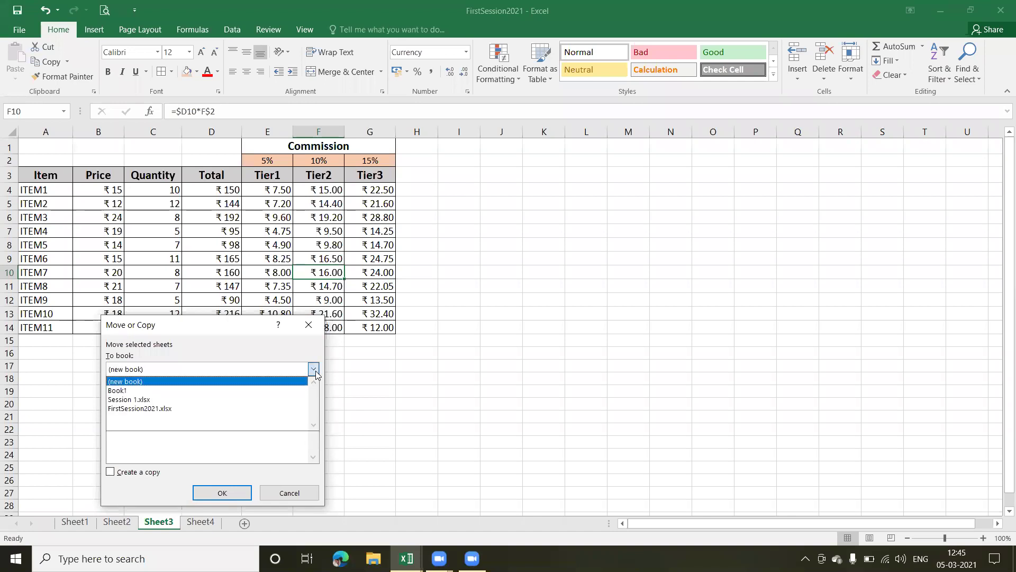
{"action": "left_click", "coordinate": [141, 409]}
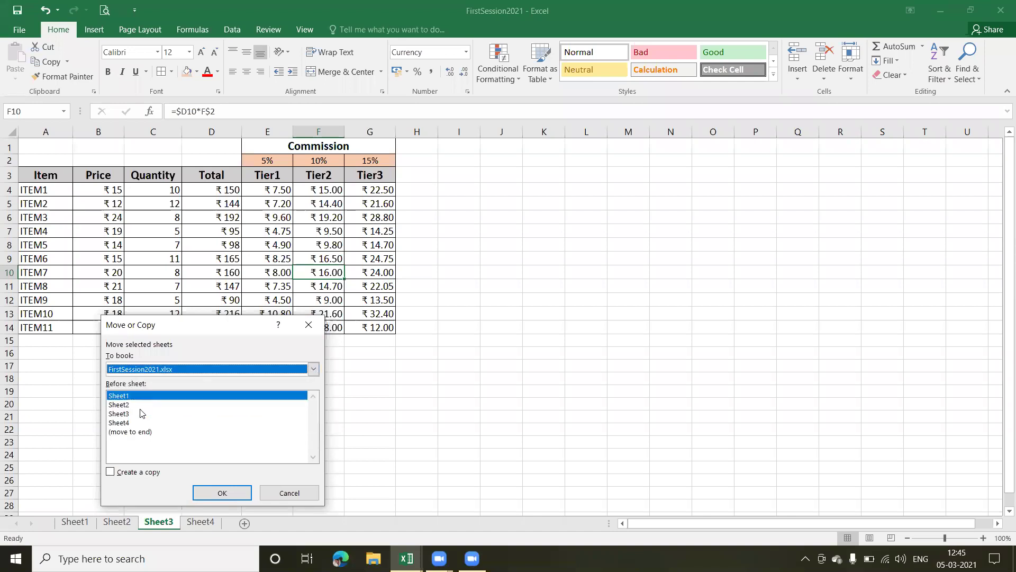
{"action": "left_click", "coordinate": [109, 472]}
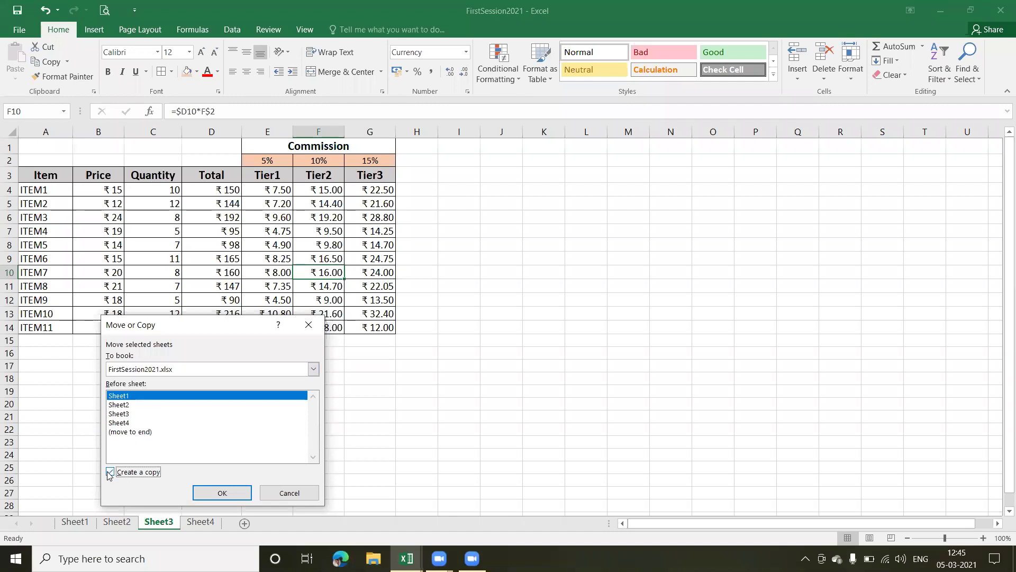
{"action": "left_click", "coordinate": [127, 432]}
{"action": "left_click", "coordinate": [222, 493]}
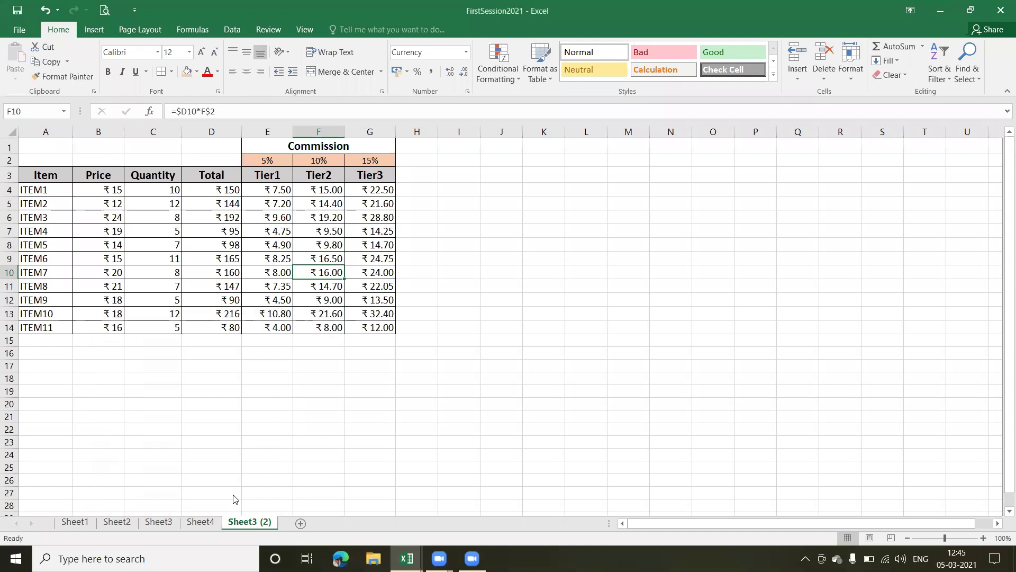
Compare Sheet3 with its copy and rename the copied sheet as Commission
{"action": "left_click", "coordinate": [161, 522]}
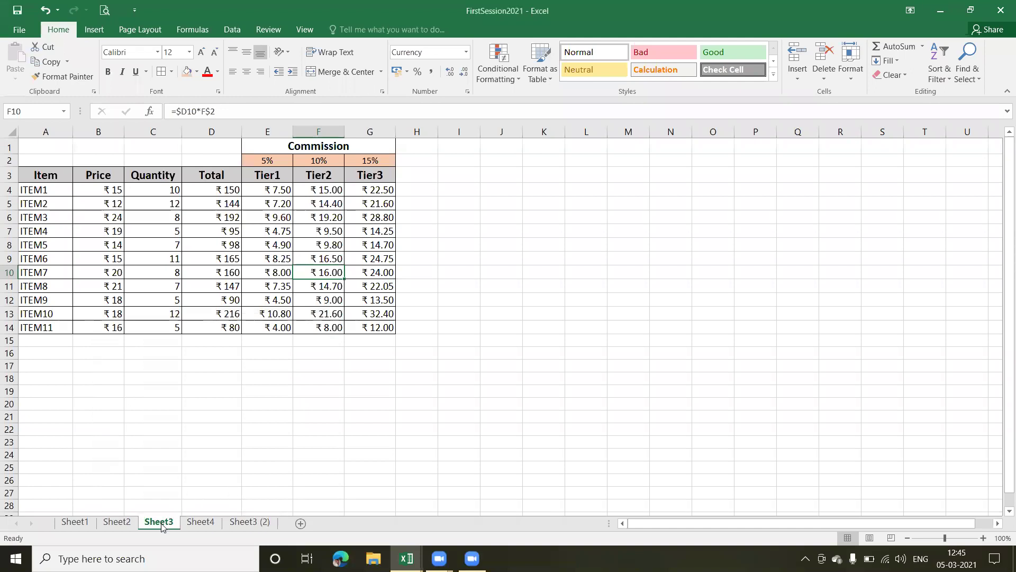
{"action": "left_click", "coordinate": [253, 523]}
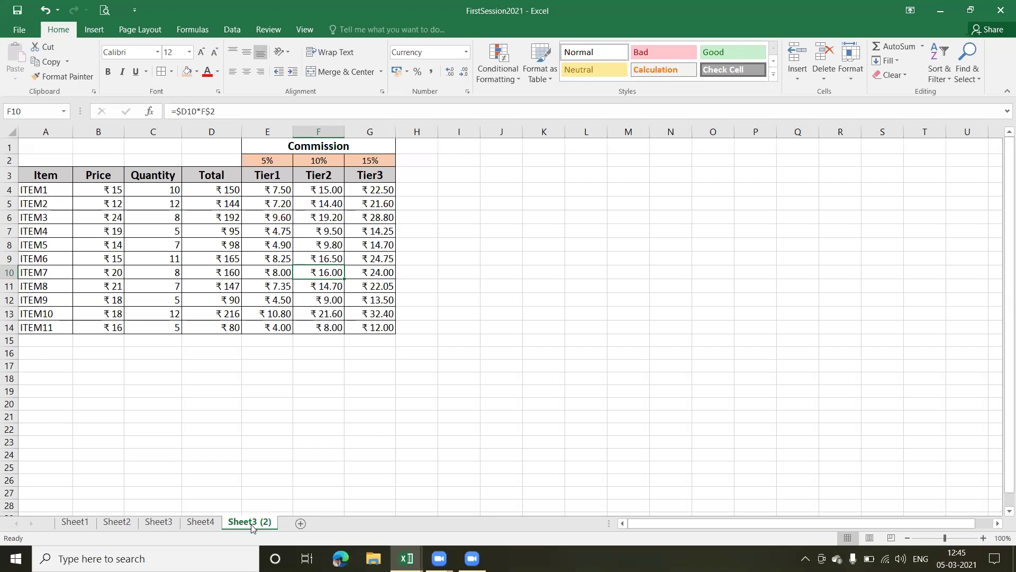
{"action": "right_click", "coordinate": [253, 525]}
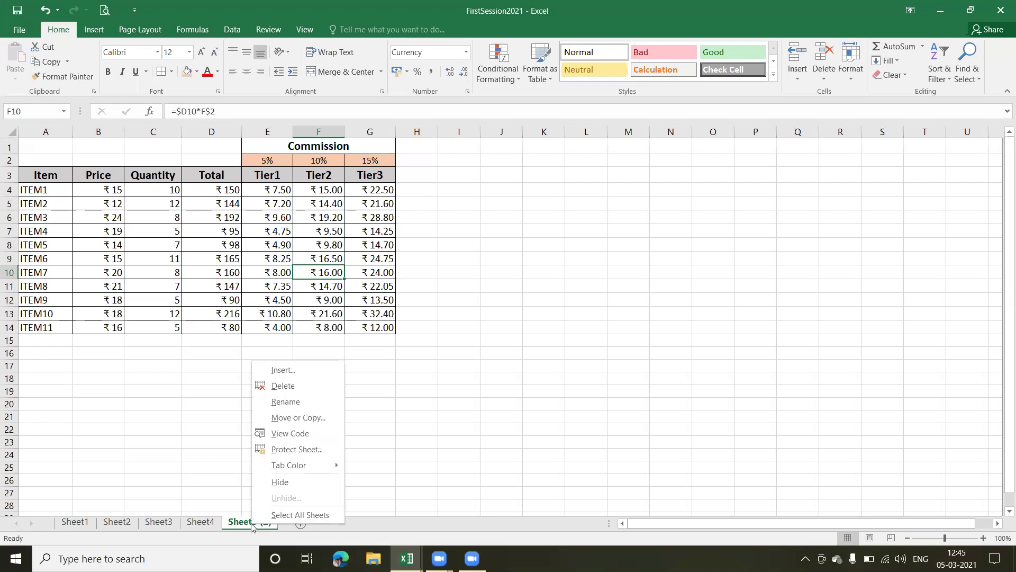
{"action": "left_click", "coordinate": [286, 401]}
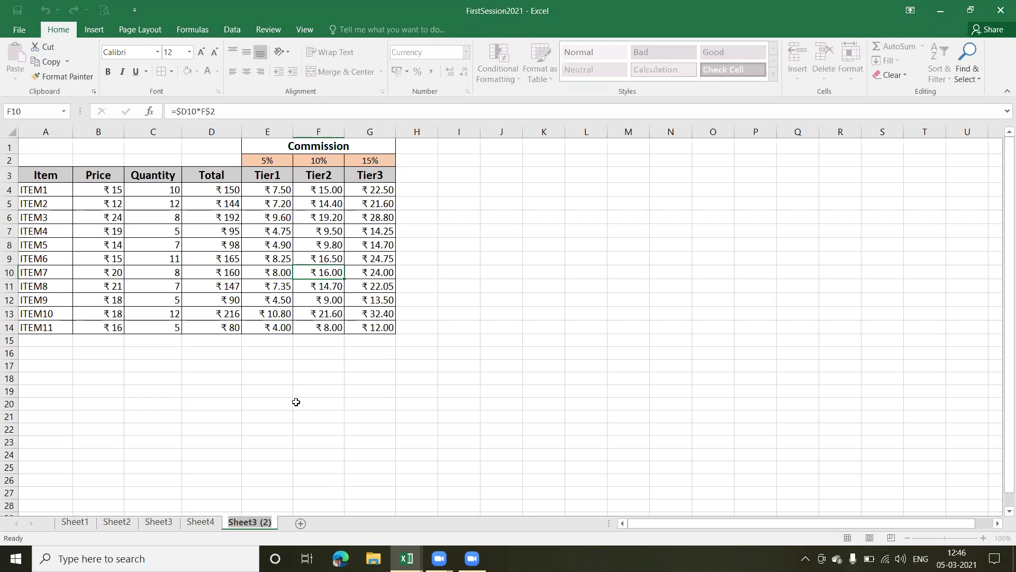
{"action": "type", "text": "Commission"}
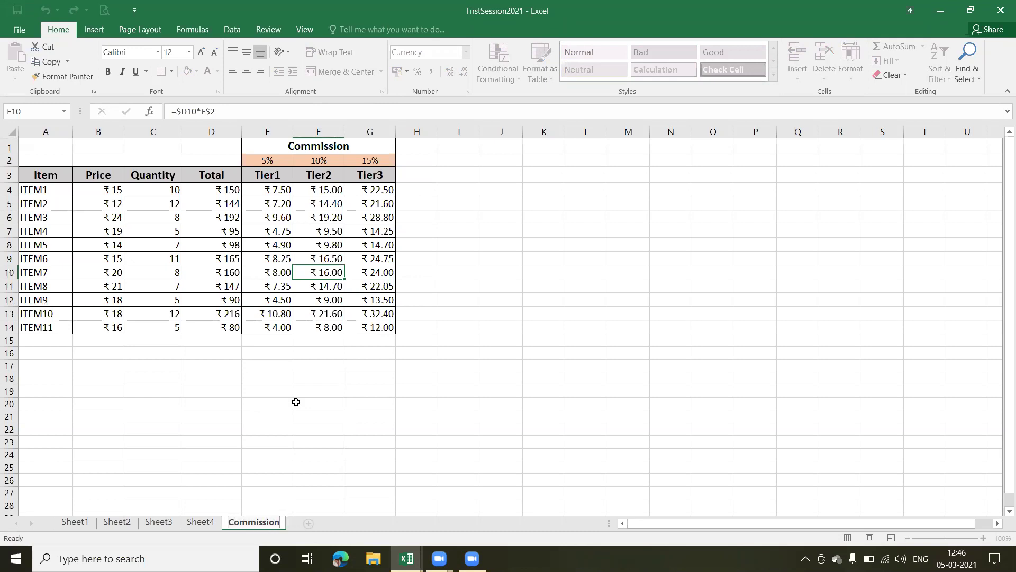
{"action": "key", "text": "Return"}
{"action": "left_click", "coordinate": [326, 395]}
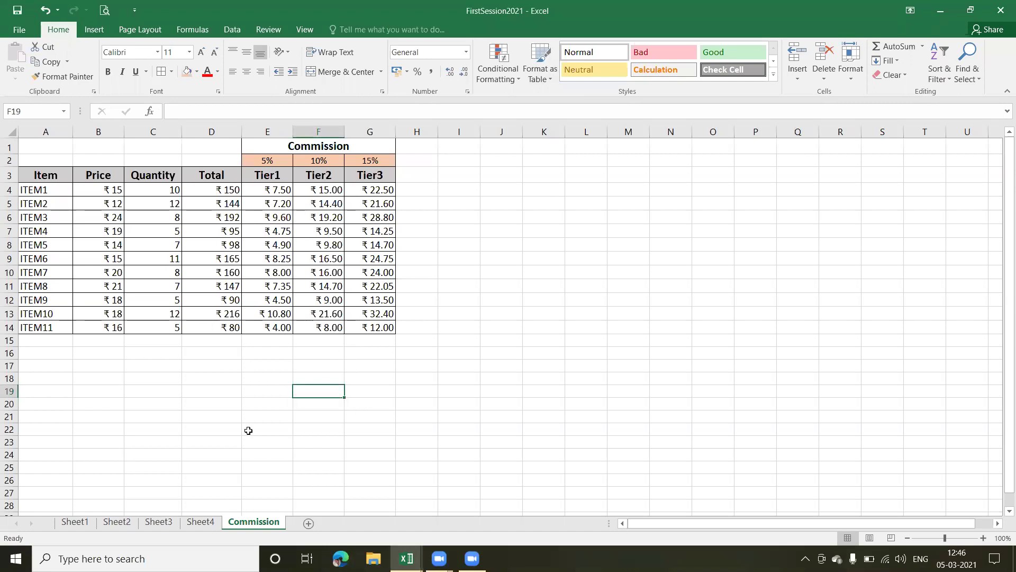
{"action": "left_click", "coordinate": [198, 413]}
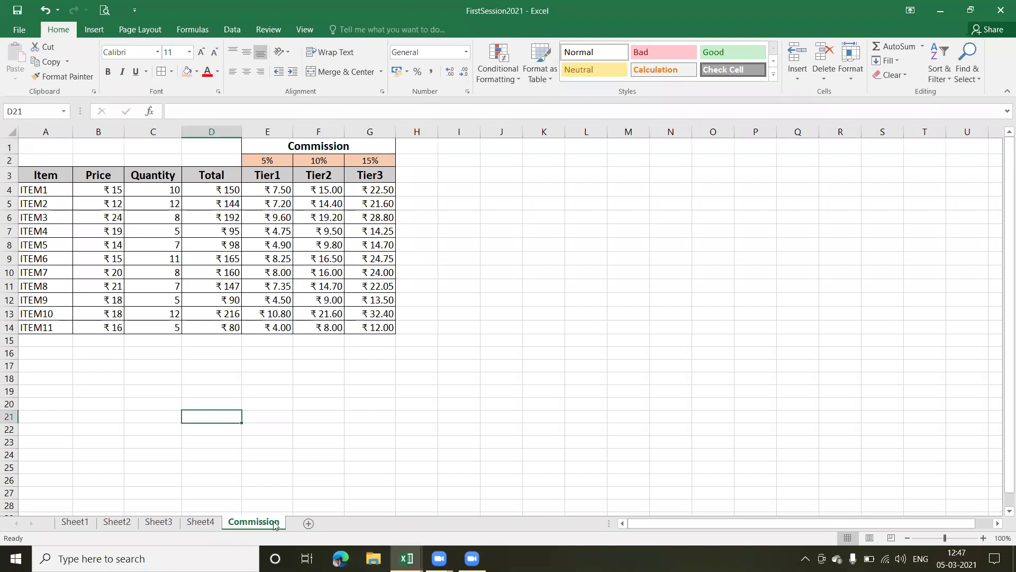
Reorder the sheets by moving Commission before Sheet2, and shift it to between Sheet2 and Sheet3
{"action": "left_click_drag", "start_coordinate": [264, 524], "coordinate": [123, 523]}
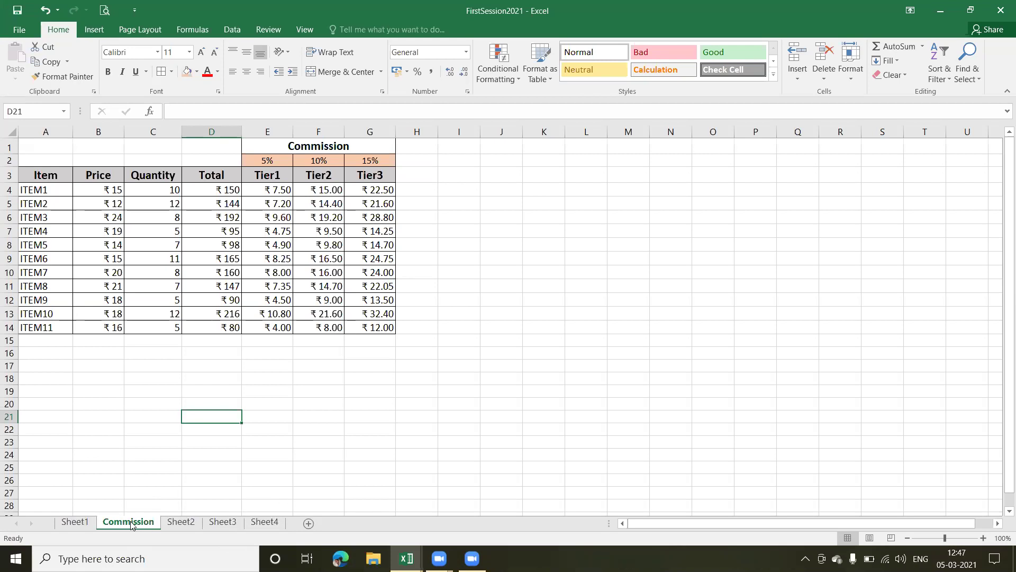
{"action": "left_click_drag", "start_coordinate": [171, 517], "coordinate": [215, 519]}
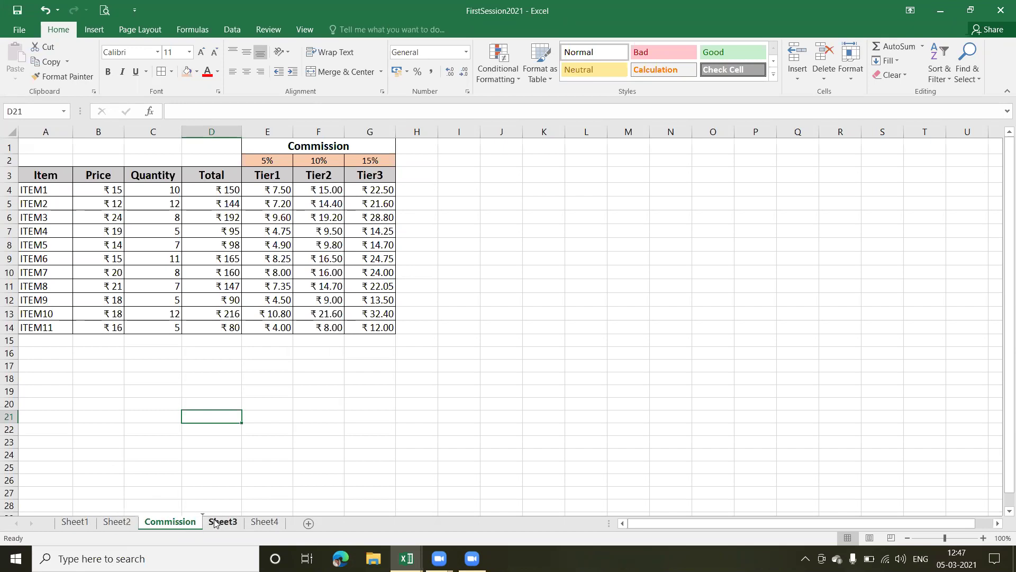
Switch from File Explorer back to the FirstSession2021 workbook in Excel
{"action": "left_click", "coordinate": [302, 439]}
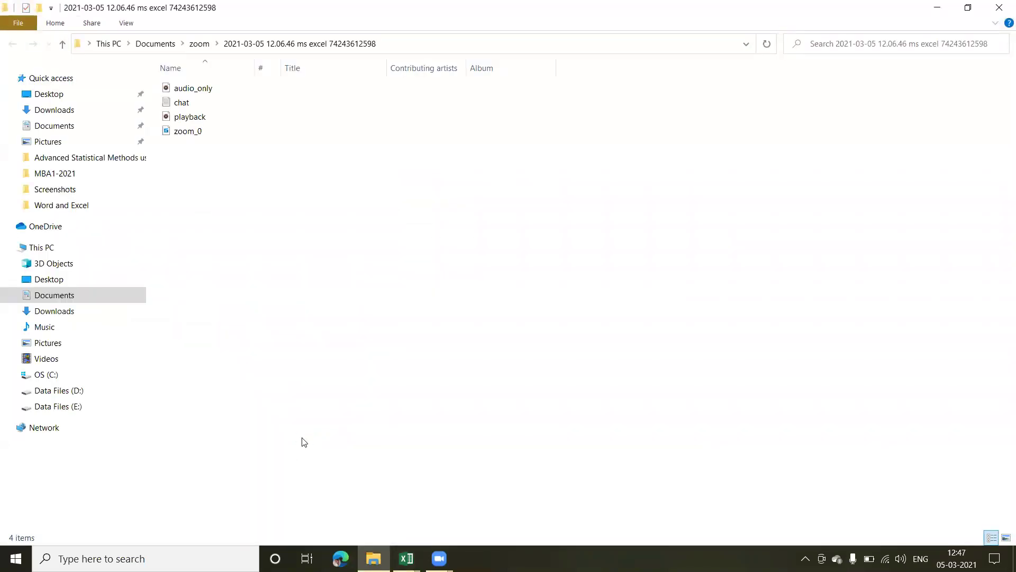
{"action": "left_click", "coordinate": [406, 559]}
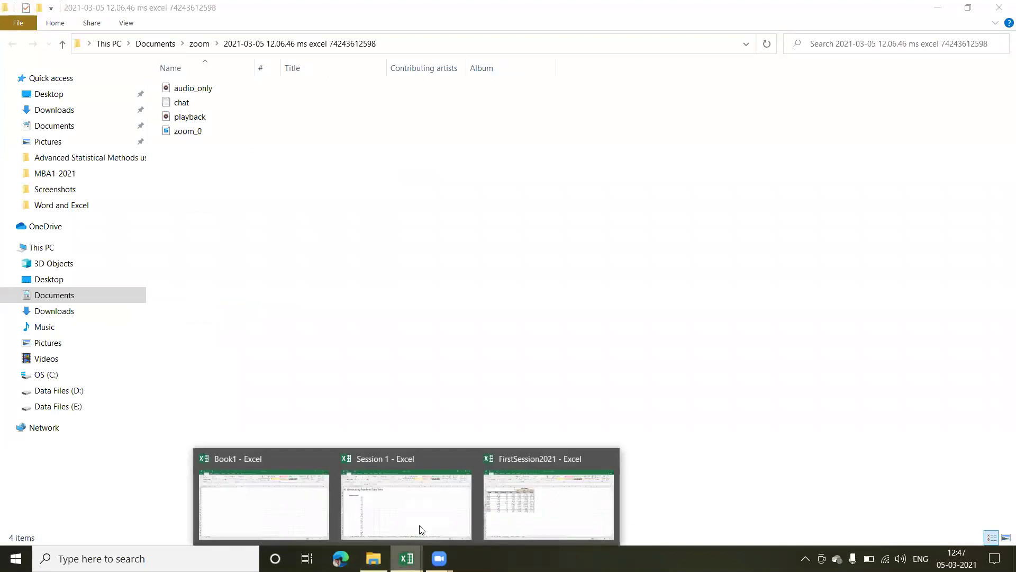
{"action": "left_click", "coordinate": [545, 519]}
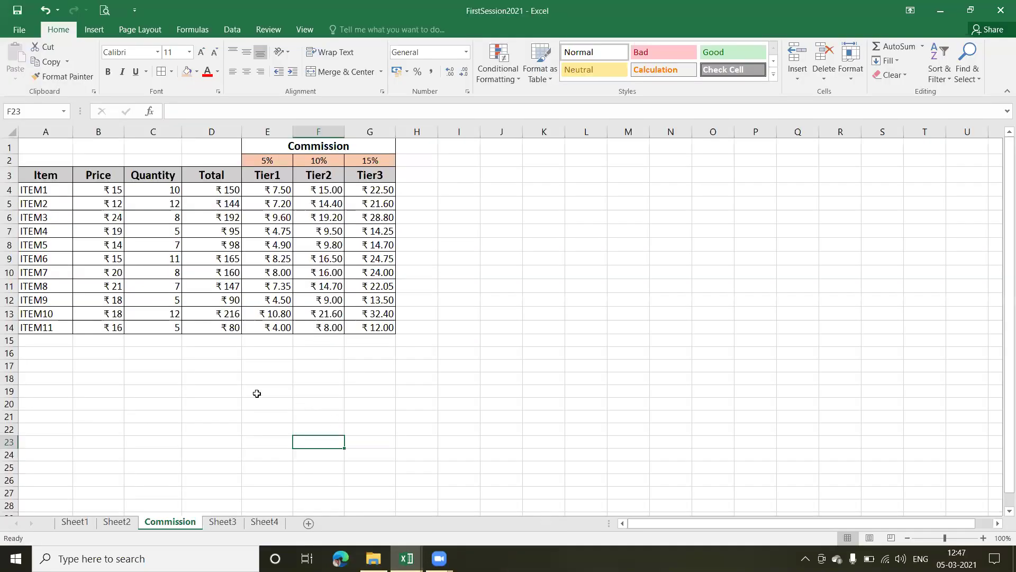
Copy the Total, Tier1, Tier2 and Tier3 columns with their headings, D3:G14, on the Commission sheet
{"action": "left_click", "coordinate": [41, 171]}
{"action": "left_click_drag", "start_coordinate": [42, 172], "coordinate": [339, 207]}
{"action": "left_click_drag", "start_coordinate": [39, 144], "coordinate": [370, 175]}
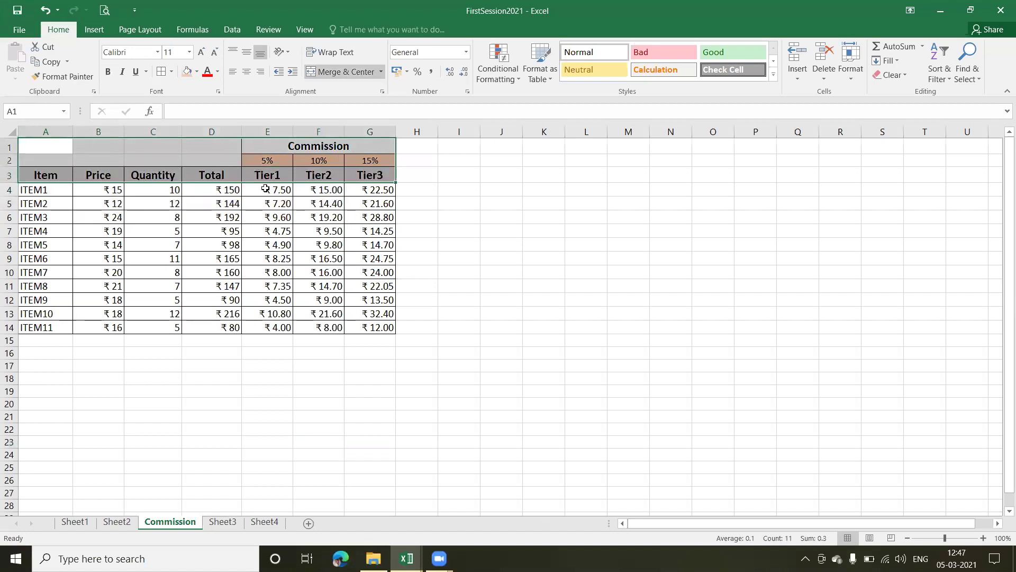
{"action": "left_click", "coordinate": [266, 189]}
{"action": "left_click_drag", "start_coordinate": [211, 176], "coordinate": [362, 326]}
{"action": "key", "text": "ctrl+c"}
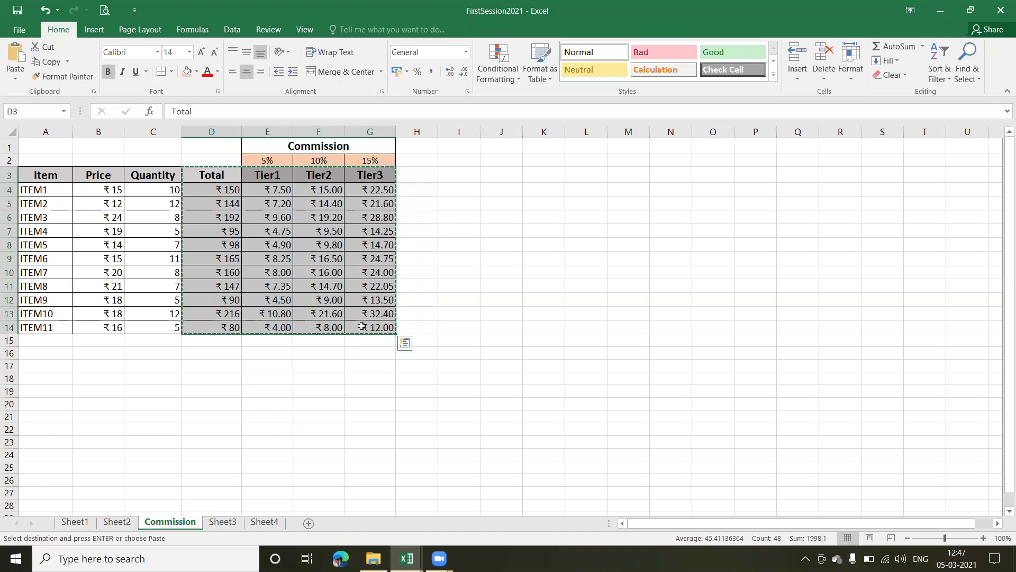
Paste the copied range into Sheet4 at A2 as values only, and widen columns A to C
{"action": "left_click", "coordinate": [263, 522]}
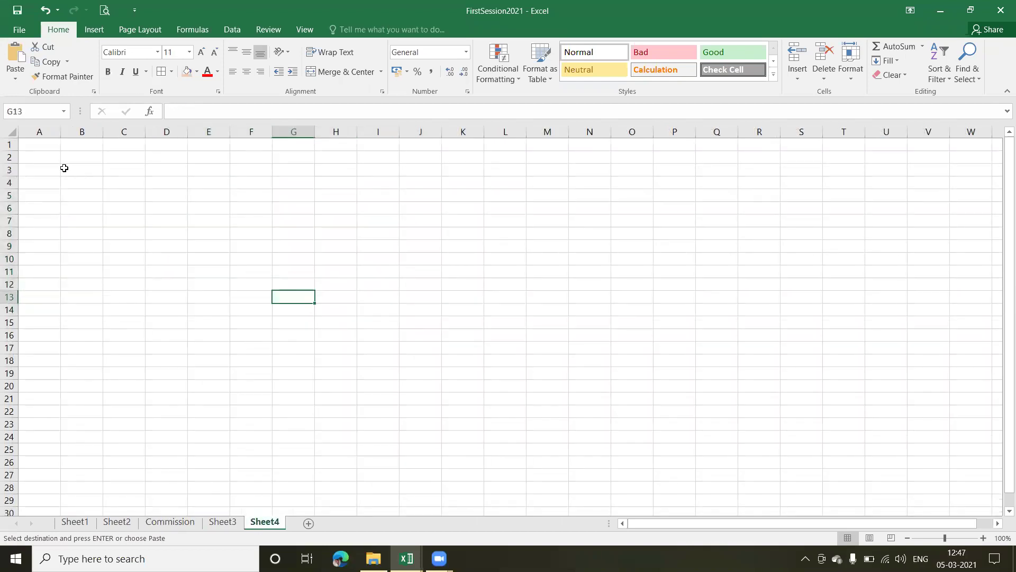
{"action": "left_click", "coordinate": [47, 156]}
{"action": "right_click", "coordinate": [47, 157]}
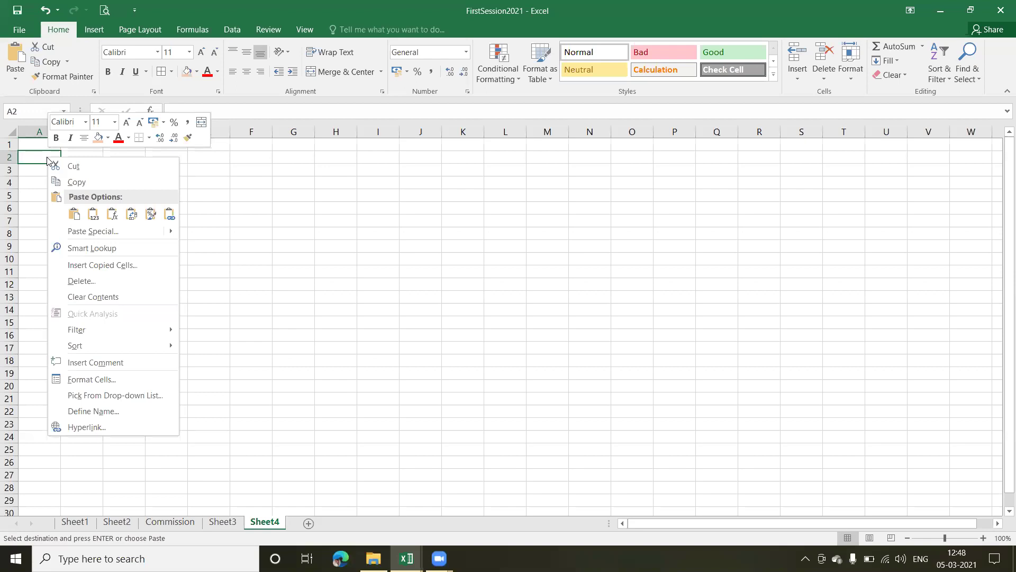
{"action": "left_click", "coordinate": [96, 218]}
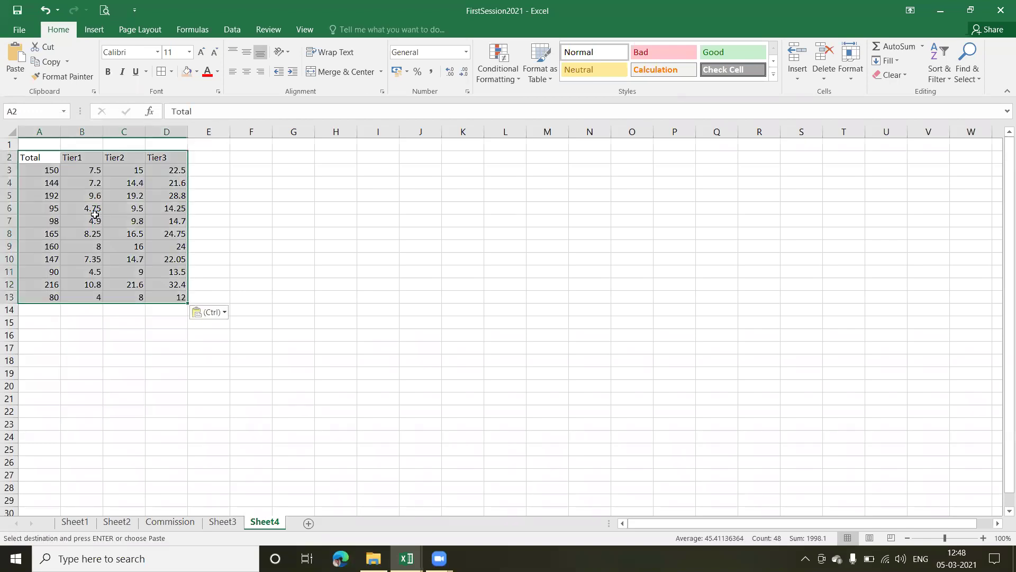
{"action": "left_click", "coordinate": [122, 332]}
{"action": "left_click_drag", "start_coordinate": [61, 133], "coordinate": [186, 133]}
Inspect the pasted Tier3 and Total cells in Sheet4 to see whether they contain plain values or formulas
{"action": "left_click", "coordinate": [206, 176]}
{"action": "key", "text": "Down"}
{"action": "key", "text": "Down"}
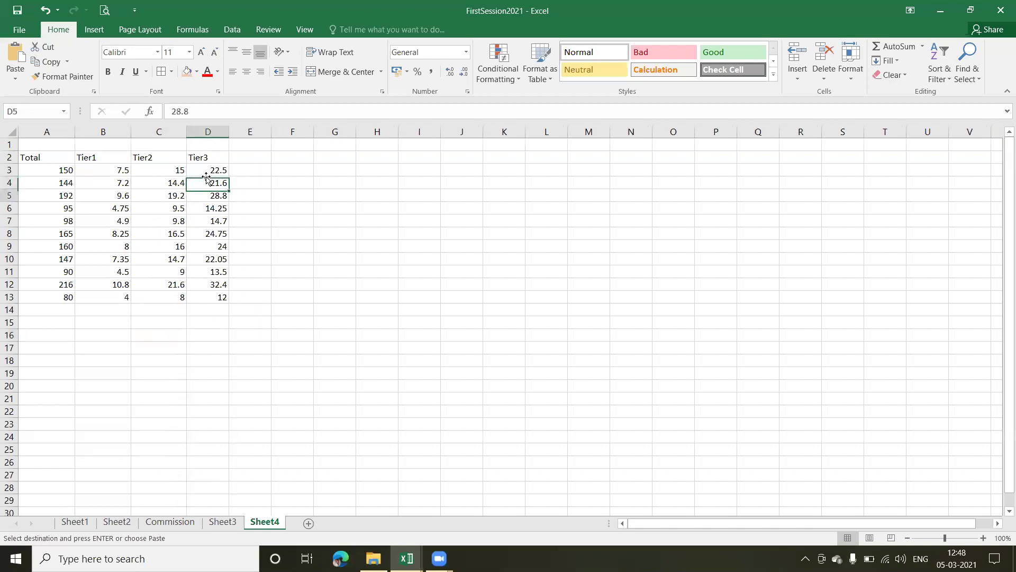
{"action": "key", "text": "Up"}
{"action": "key", "text": "Up"}
{"action": "key", "text": "Up"}
{"action": "key", "text": "Down"}
{"action": "key", "text": "Down"}
{"action": "key", "text": "Down"}
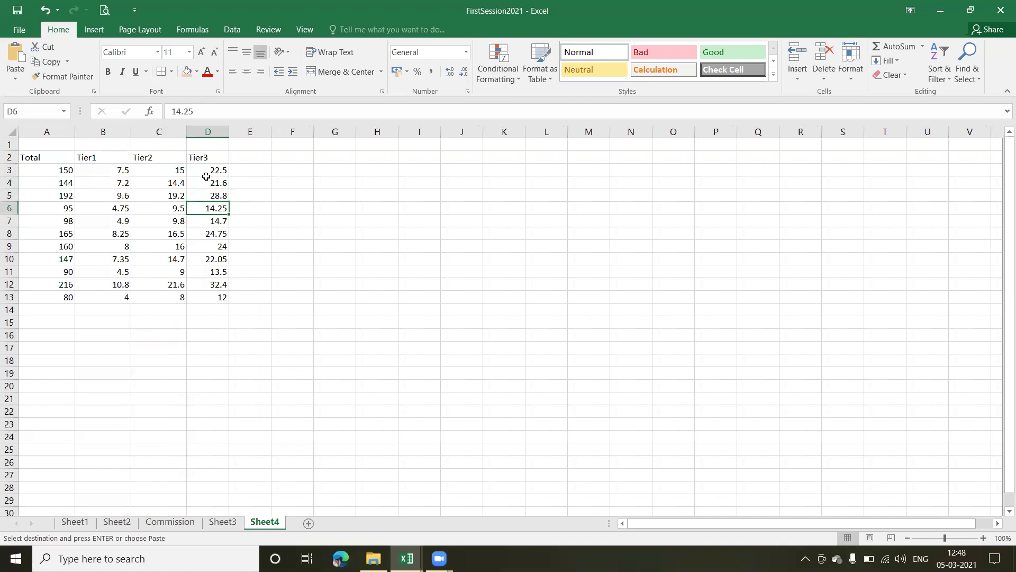
{"action": "key", "text": "Left"}
{"action": "key", "text": "Left"}
{"action": "key", "text": "Left"}
{"action": "key", "text": "Up"}
{"action": "key", "text": "Up"}
{"action": "key", "text": "Up"}
{"action": "key", "text": "Up"}
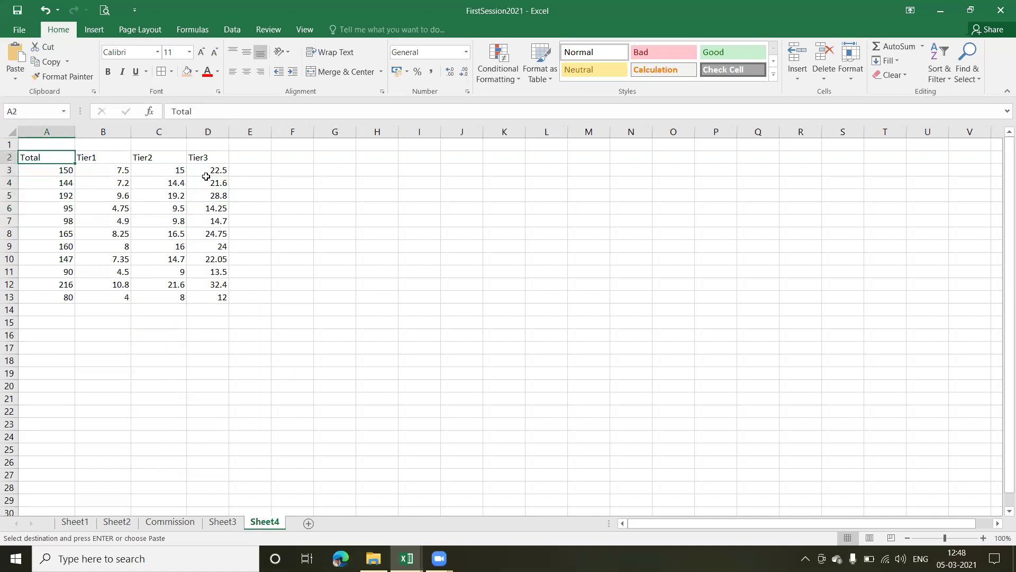
Copy the Total values in A3:A13 and paste them transposed into row 18, starting at A18
{"action": "key", "text": "Down"}
{"action": "key", "text": "shift+Down"}
{"action": "key", "text": "shift+Down"}
{"action": "key", "text": "shift+Down"}
{"action": "key", "text": "shift+Down"}
{"action": "key", "text": "shift+Down"}
{"action": "key", "text": "shift+Down"}
{"action": "key", "text": "shift+Down"}
{"action": "key", "text": "shift+Down"}
{"action": "key", "text": "shift+Down"}
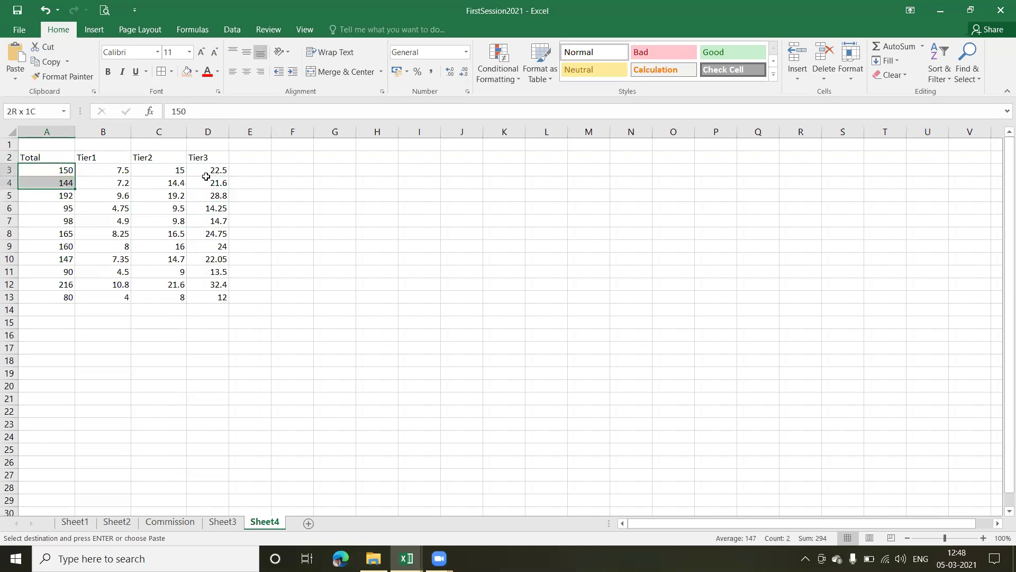
{"action": "key", "text": "shift+Down"}
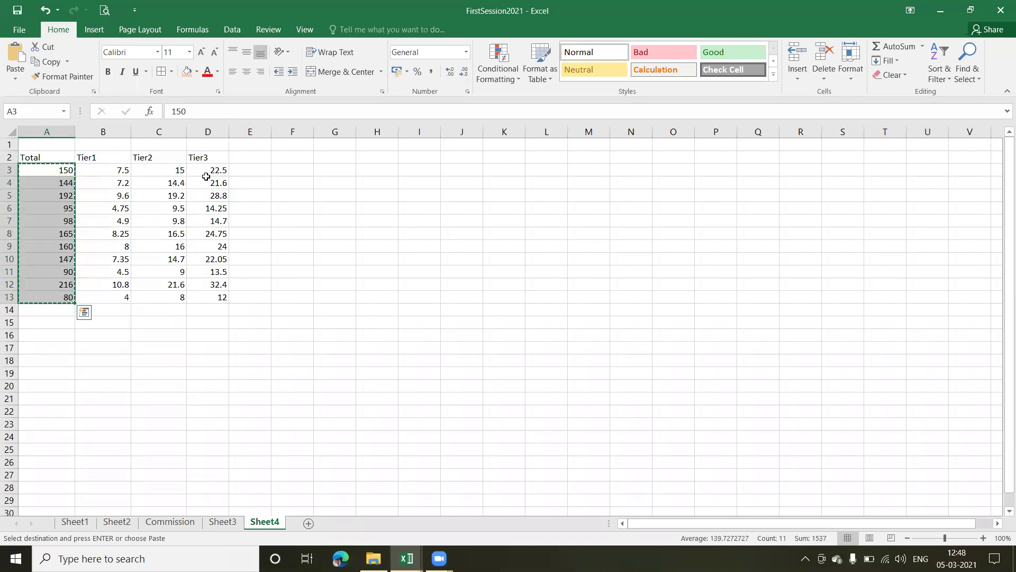
{"action": "left_click", "coordinate": [57, 360]}
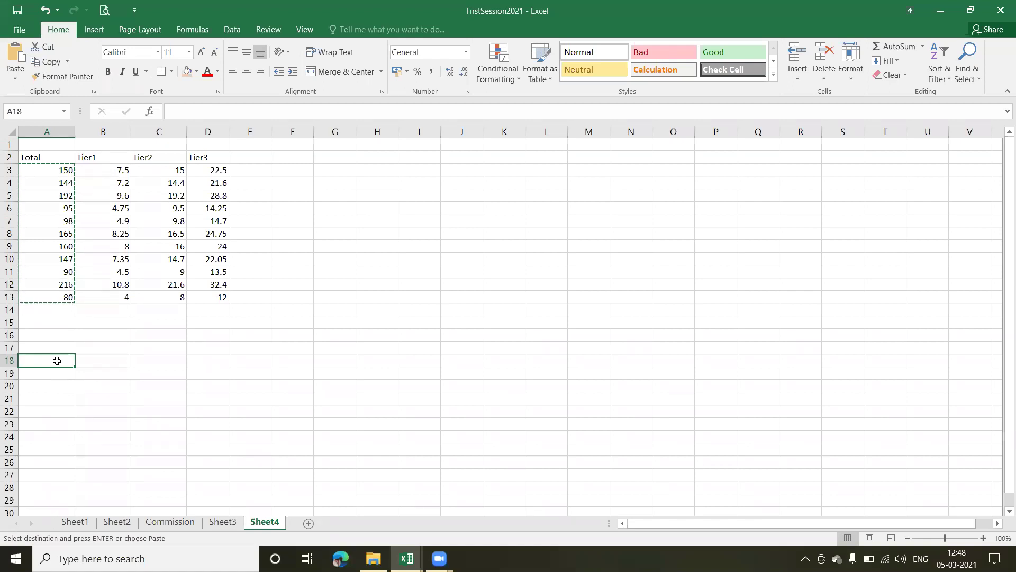
{"action": "left_click", "coordinate": [15, 80]}
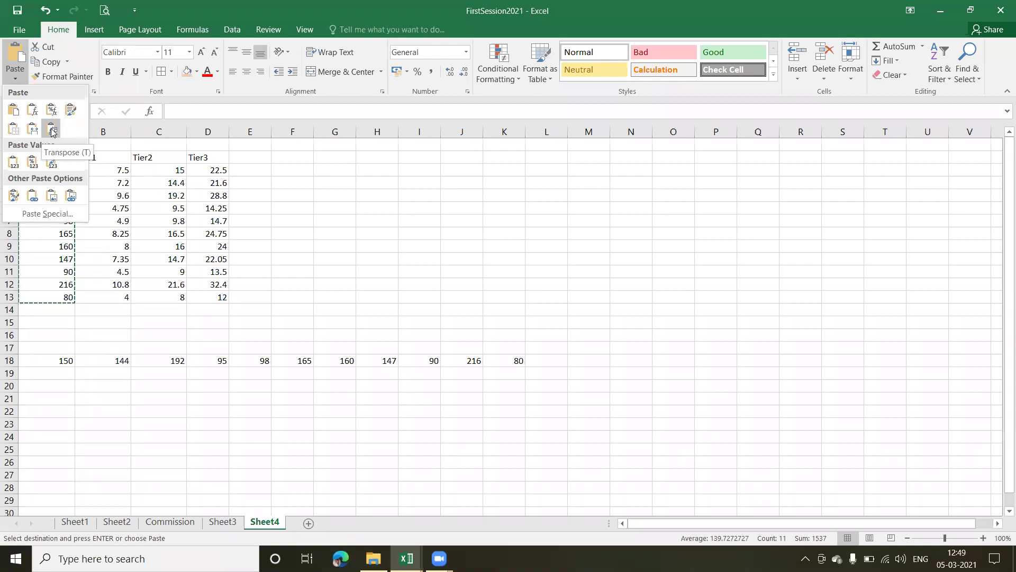
{"action": "left_click", "coordinate": [52, 132]}
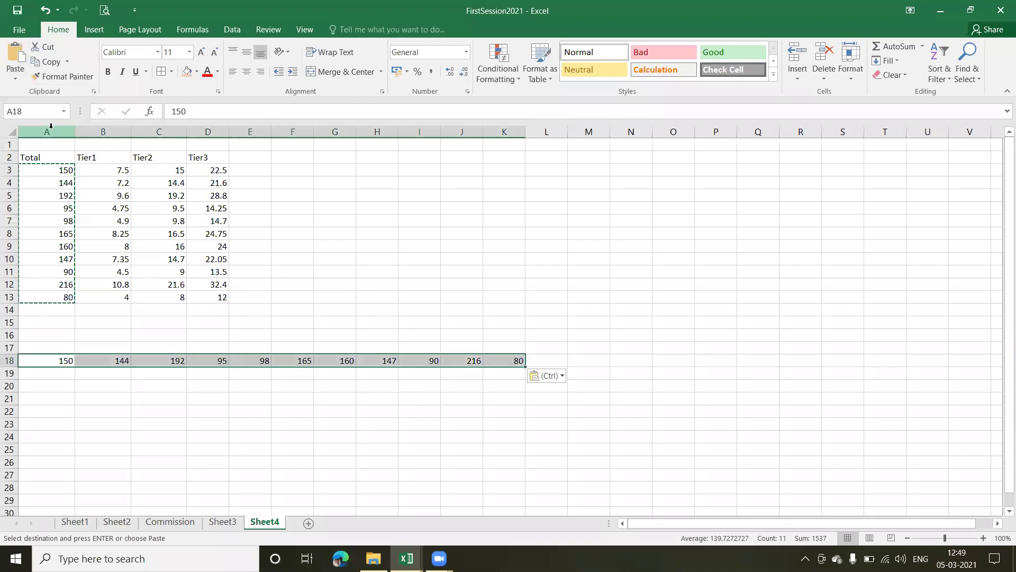
{"action": "left_click", "coordinate": [213, 393]}
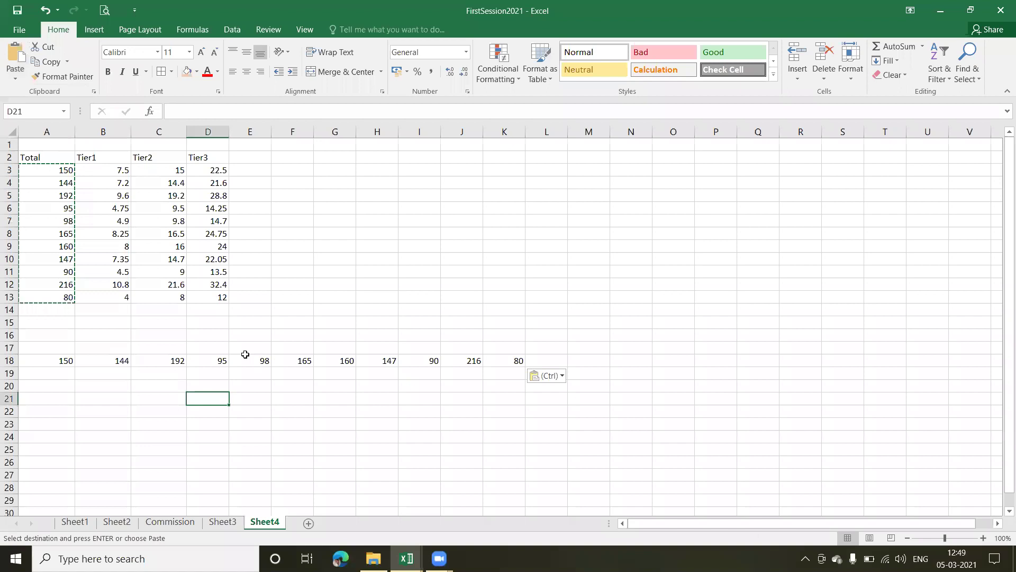
Preview the paste options for the copied Total values at cell K18, including Keep Source Column Widths
{"action": "left_click", "coordinate": [517, 359]}
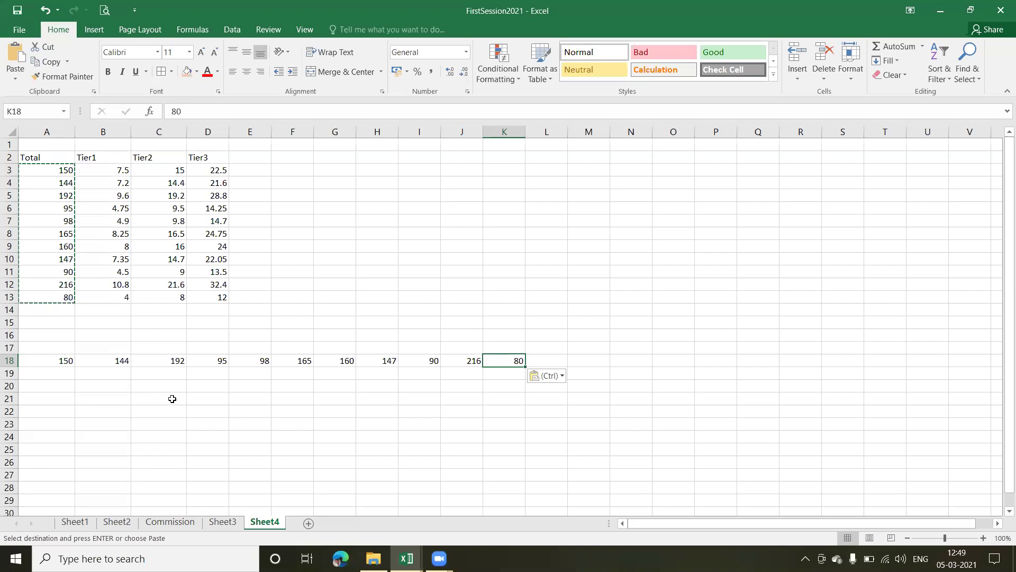
{"action": "left_click", "coordinate": [15, 78]}
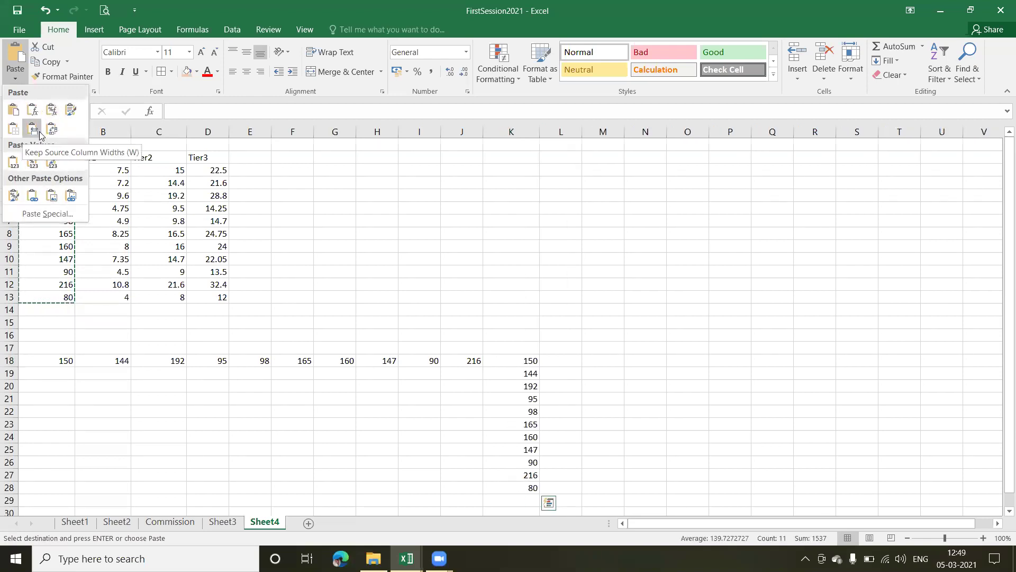
{"action": "left_click", "coordinate": [69, 386]}
{"action": "left_click", "coordinate": [69, 385]}
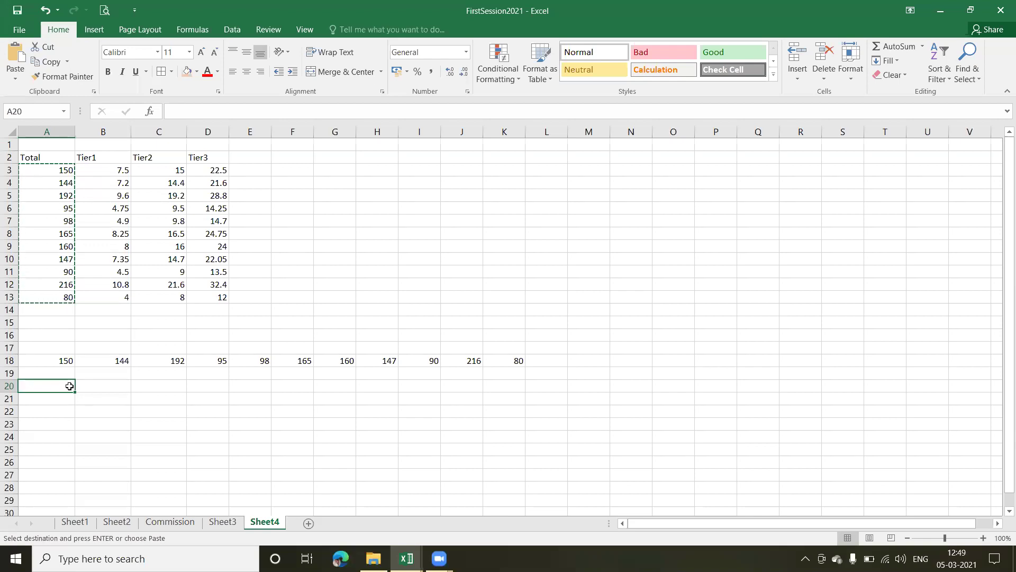
Clear the transposed values from A18:K18 on Sheet4 and end the copy mode
{"action": "left_click", "coordinate": [40, 364]}
{"action": "key", "text": "shift+Right"}
{"action": "key", "text": "shift+Right"}
{"action": "key", "text": "shift+Right"}
{"action": "key", "text": "shift+Right"}
{"action": "key", "text": "shift+Right"}
{"action": "key", "text": "shift+Right"}
{"action": "key", "text": "shift+Right"}
{"action": "key", "text": "shift+Right"}
{"action": "key", "text": "shift+Right"}
{"action": "key", "text": "shift+Right"}
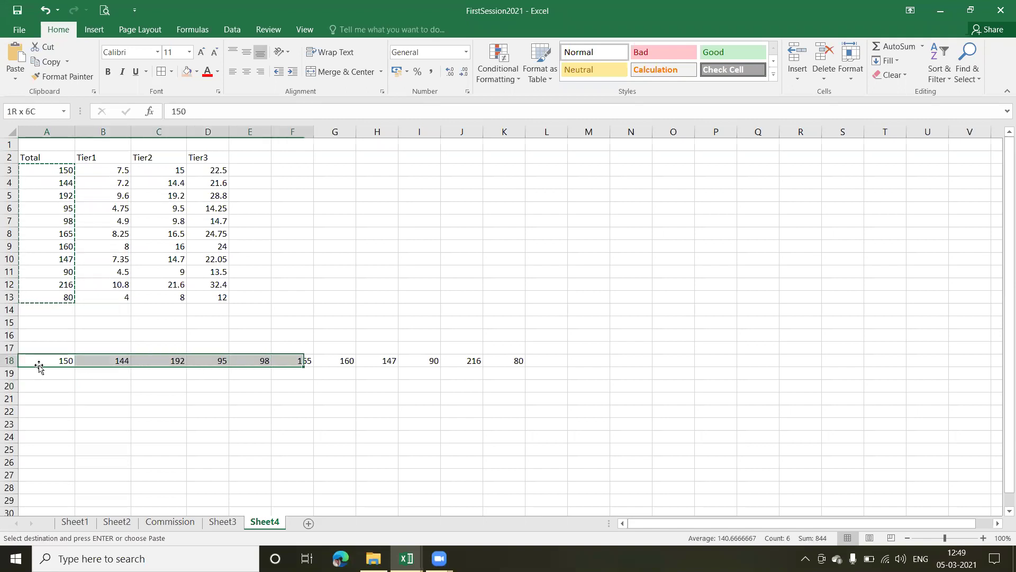
{"action": "key", "text": "ctrl+v"}
{"action": "key", "text": "Escape"}
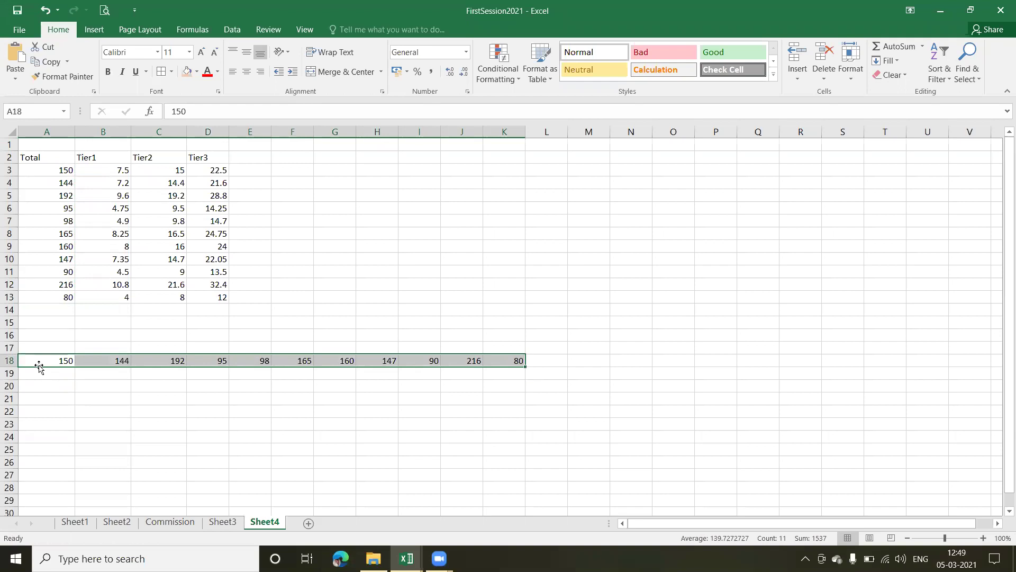
{"action": "key", "text": "Delete"}
{"action": "left_click", "coordinate": [127, 319]}
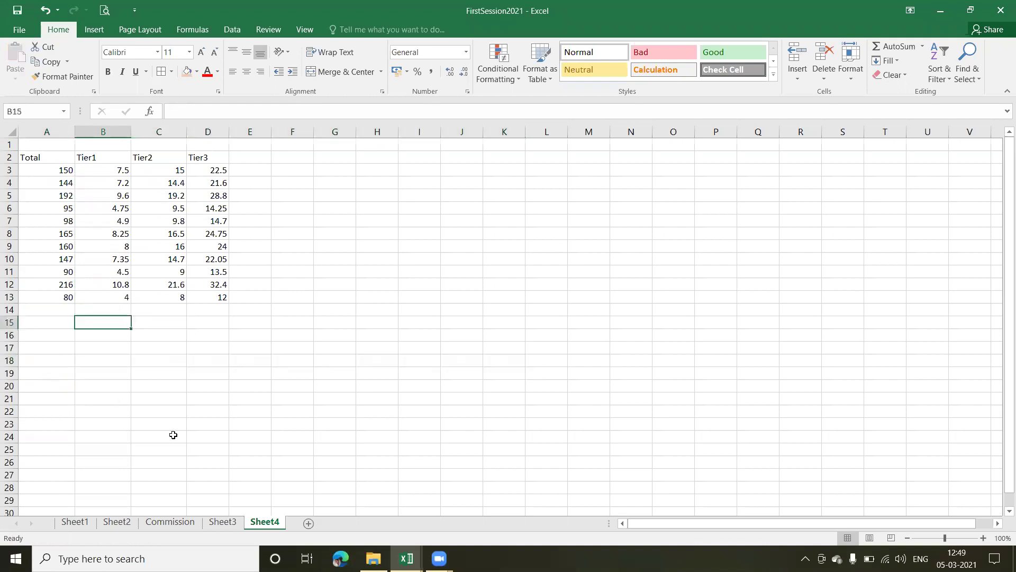
On the Commission sheet, merge and center A15:C15 below the item table and enter the label "Grand Total:"
{"action": "left_click", "coordinate": [174, 521]}
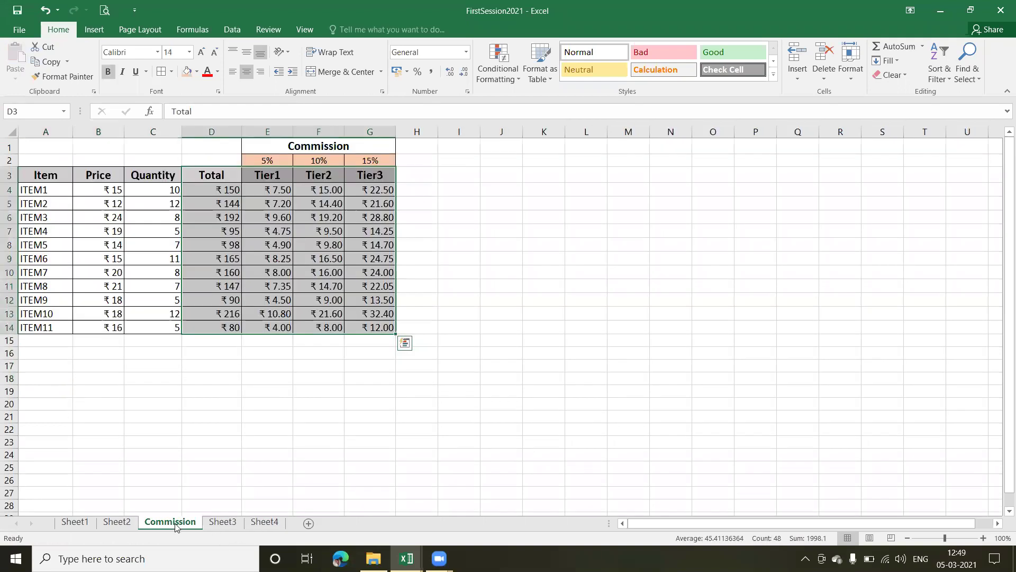
{"action": "left_click", "coordinate": [269, 375]}
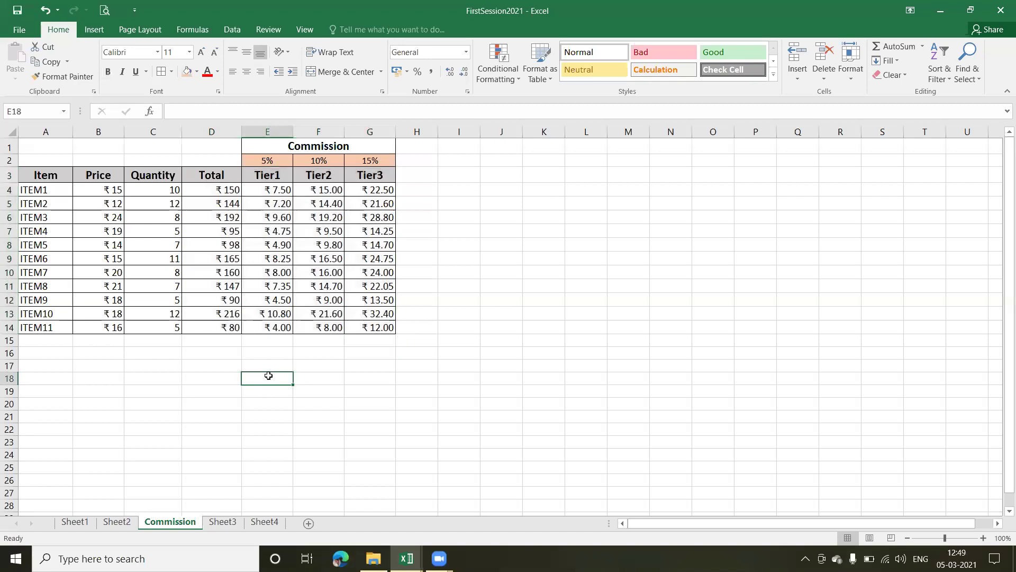
{"action": "left_click", "coordinate": [203, 342]}
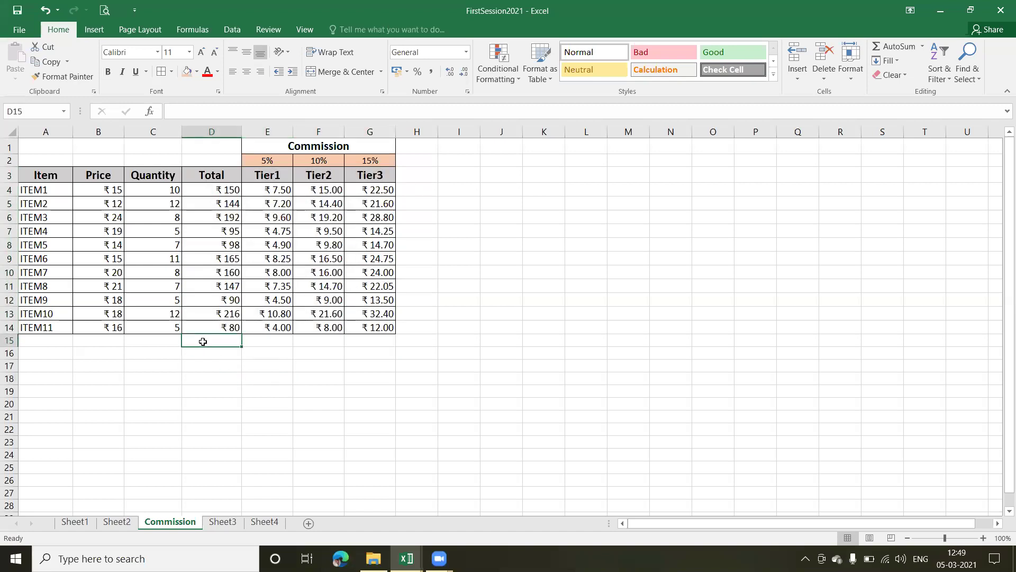
{"action": "left_click_drag", "start_coordinate": [64, 342], "coordinate": [139, 343]}
{"action": "left_click", "coordinate": [337, 72]}
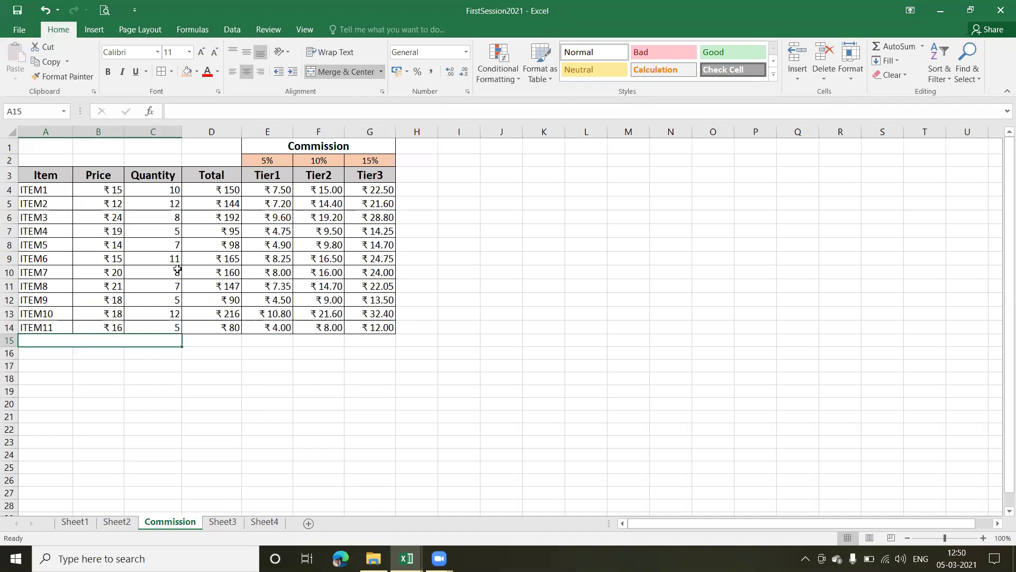
{"action": "type", "text": "Grand Total:"}
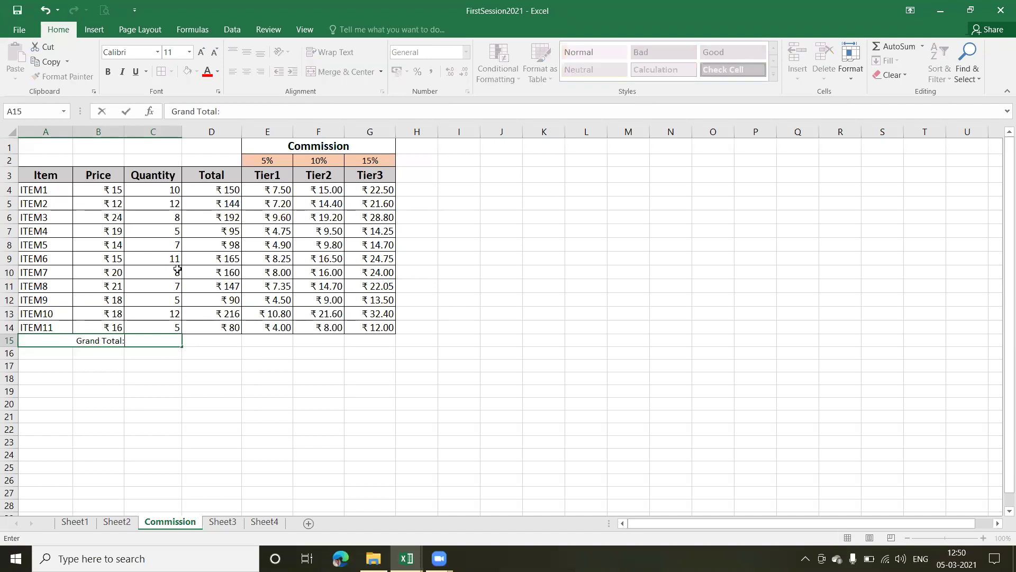
{"action": "key", "text": "Tab"}
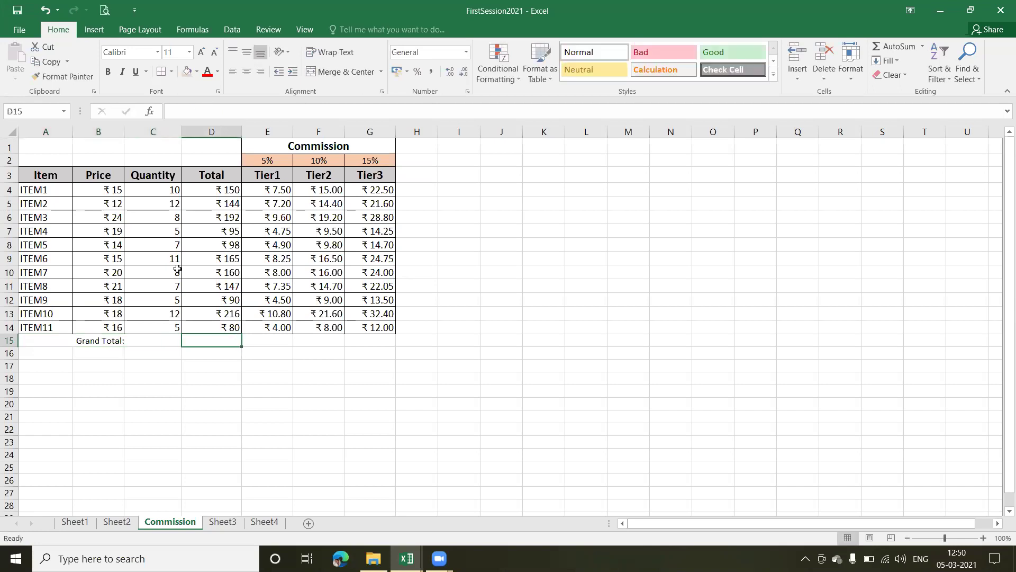
Calculate the grand total in D15 using AutoSum over D4:D14
{"action": "left_click", "coordinate": [890, 47]}
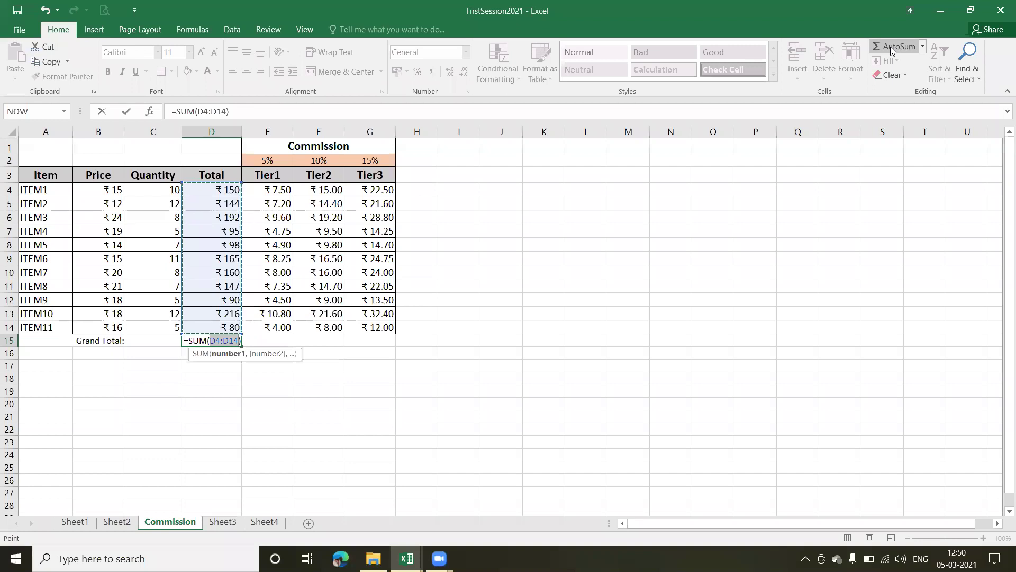
{"action": "key", "text": "Return"}
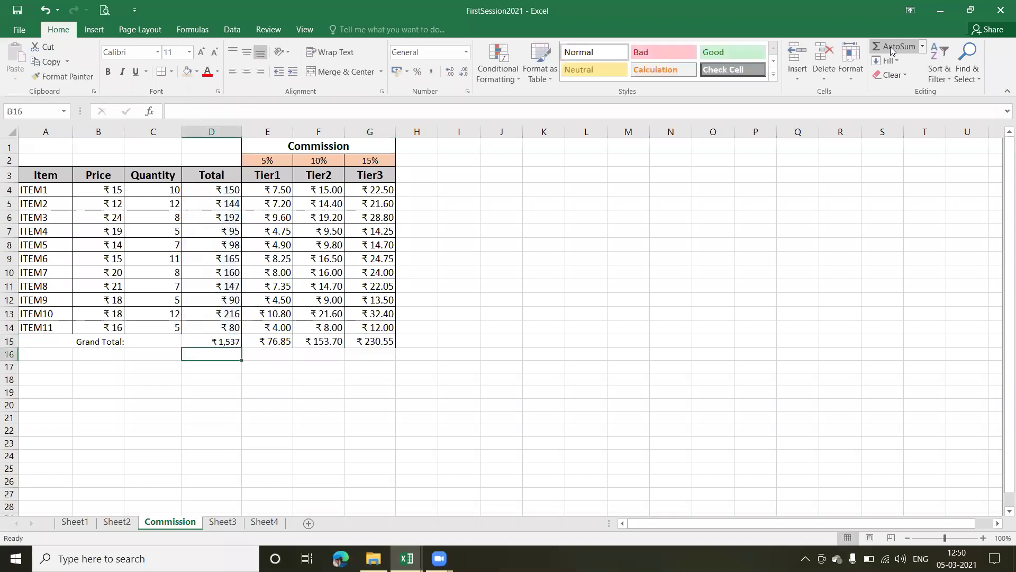
{"action": "left_click", "coordinate": [246, 383]}
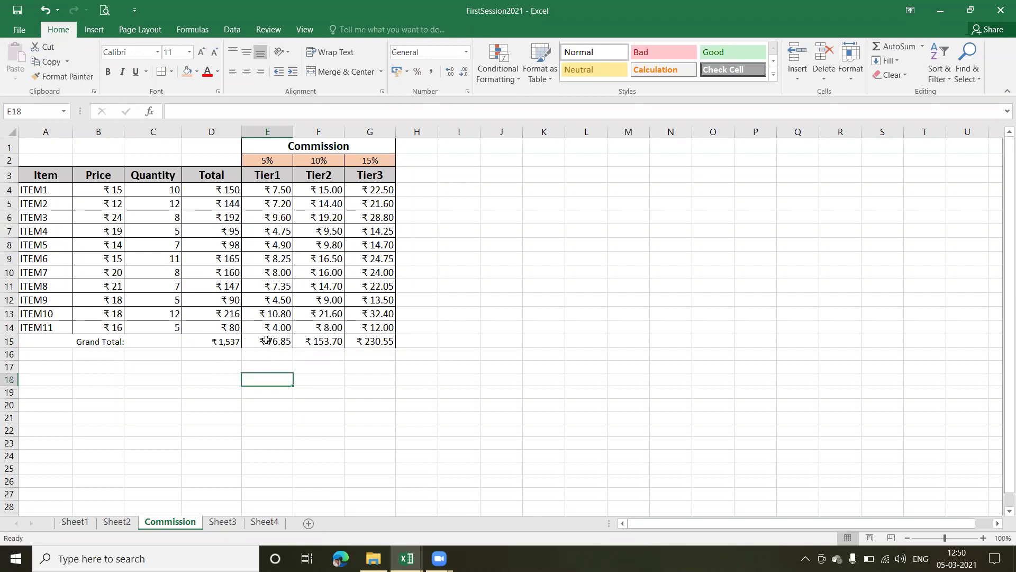
Clear the tier commission values from E15:G15 in the Grand Total row
{"action": "left_click", "coordinate": [279, 340]}
{"action": "key", "text": "shift+Right"}
{"action": "key", "text": "shift+Left"}
{"action": "key", "text": "Left"}
{"action": "key", "text": "Right"}
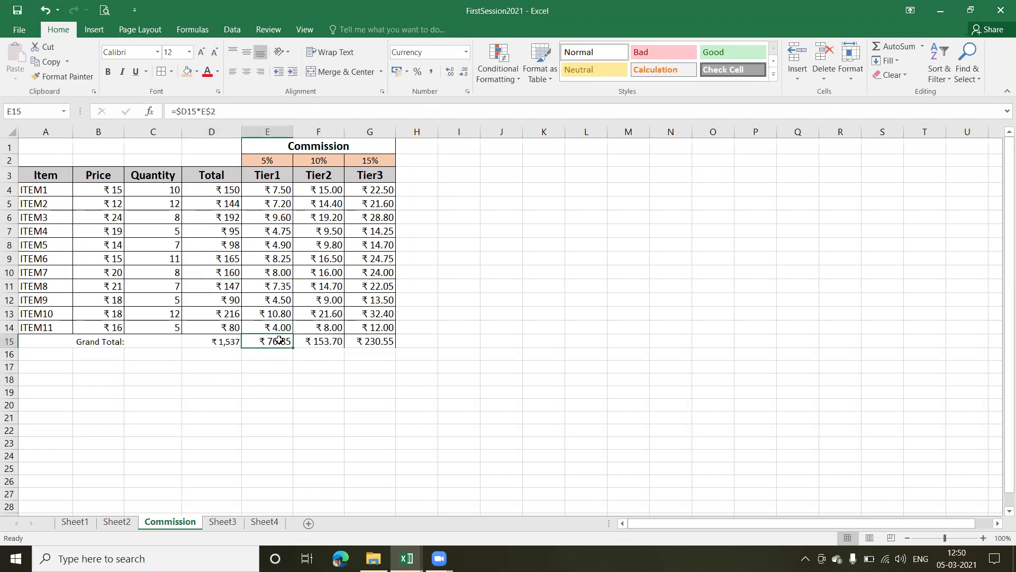
{"action": "key", "text": "Right"}
{"action": "key", "text": "Right"}
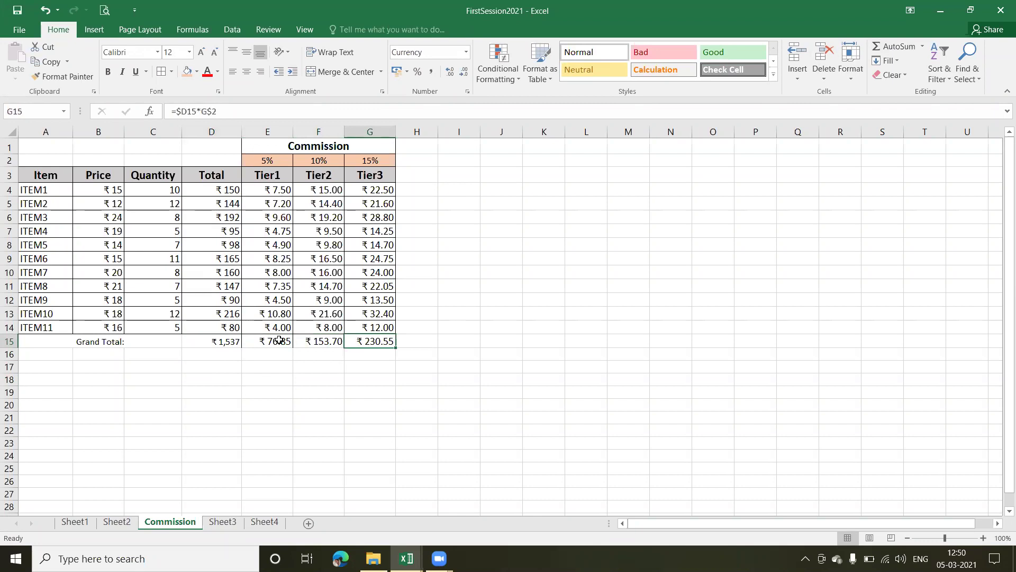
{"action": "key", "text": "Left"}
{"action": "key", "text": "Left"}
{"action": "key", "text": "Delete"}
{"action": "key", "text": "Right"}
{"action": "key", "text": "Delete"}
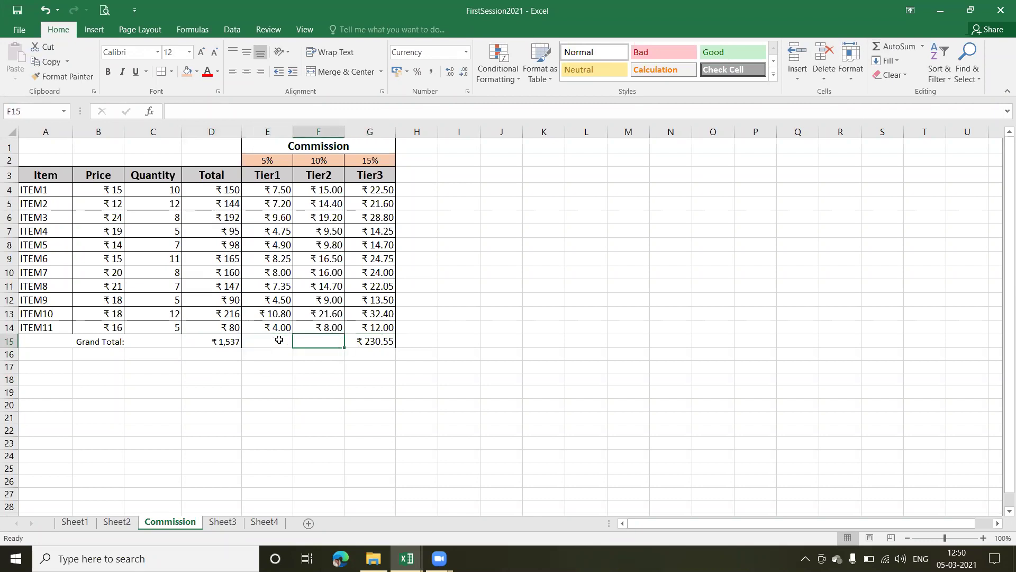
{"action": "key", "text": "Right"}
{"action": "key", "text": "Delete"}
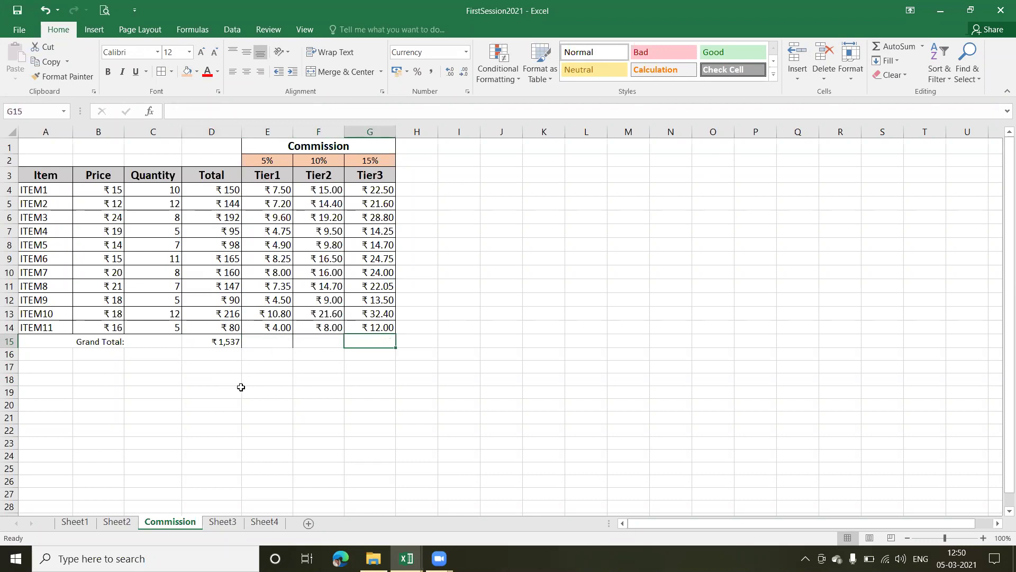
Apply borders to A15:G15 and make the Grand Total row bold
{"action": "left_click_drag", "start_coordinate": [50, 342], "coordinate": [370, 341]}
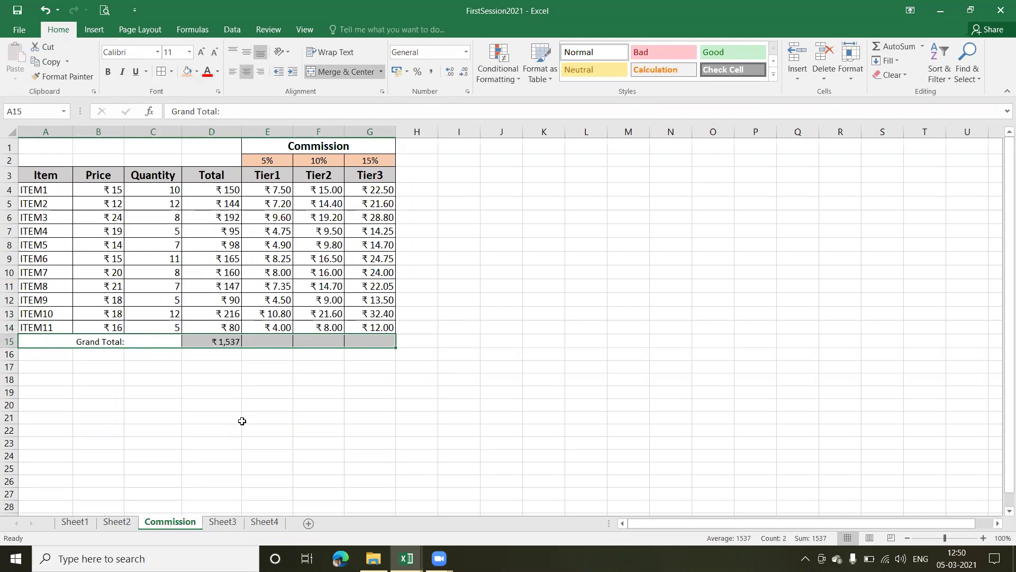
{"action": "left_click", "coordinate": [253, 388]}
{"action": "left_click", "coordinate": [9, 341]}
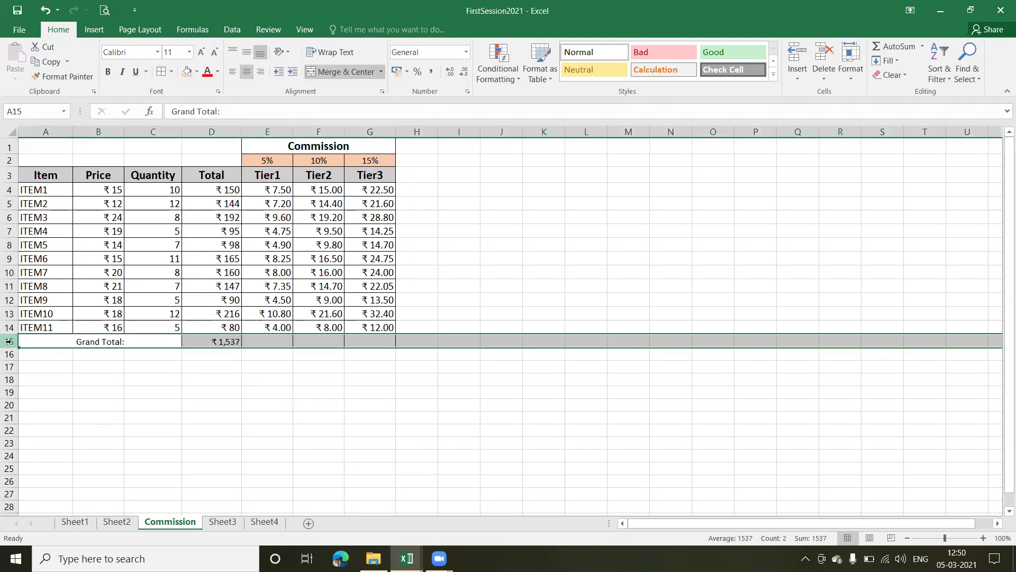
{"action": "left_click", "coordinate": [108, 72]}
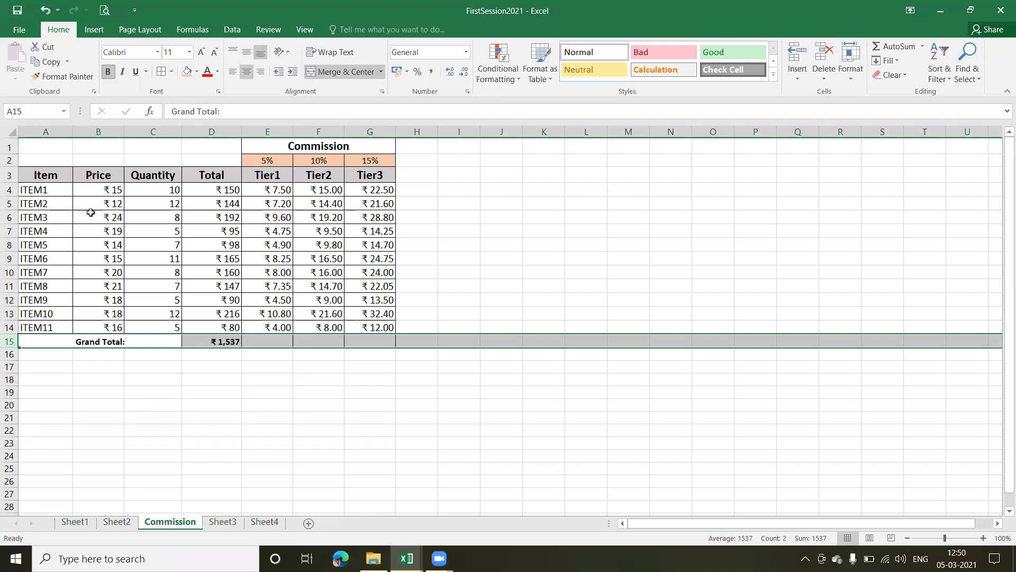
{"action": "left_click", "coordinate": [240, 379]}
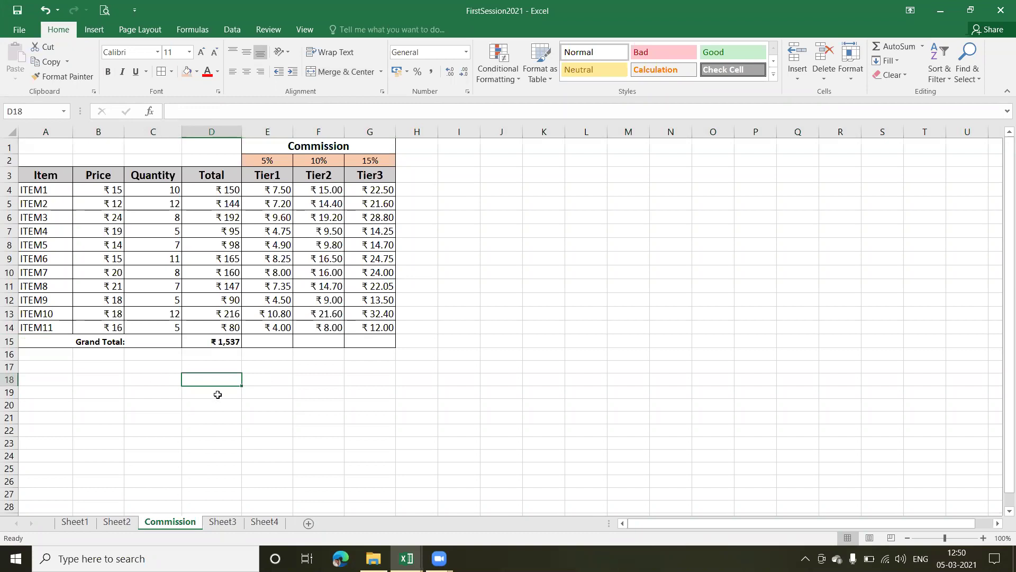
Enter a SUM formula in I4 that adds the ITEM1 Tier1 and Tier2 commissions, =SUM(E4,F4)
{"action": "left_click", "coordinate": [465, 191]}
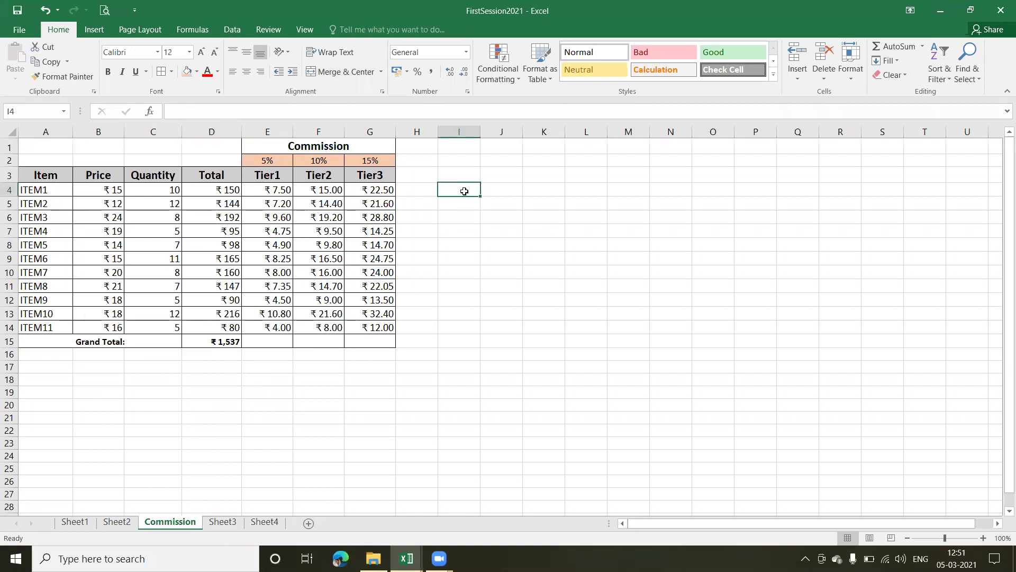
{"action": "type", "text": "="}
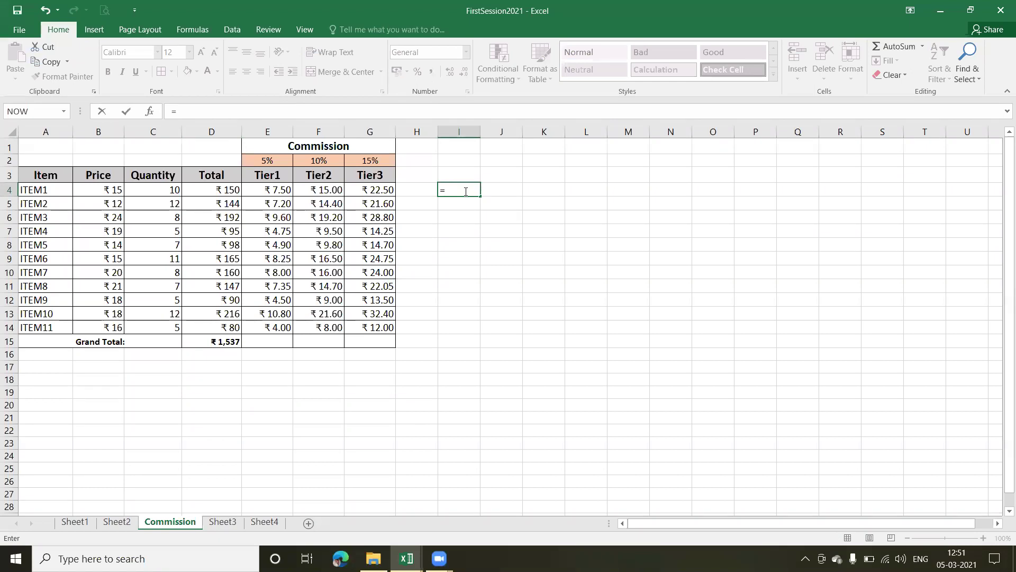
{"action": "type", "text": "sum"}
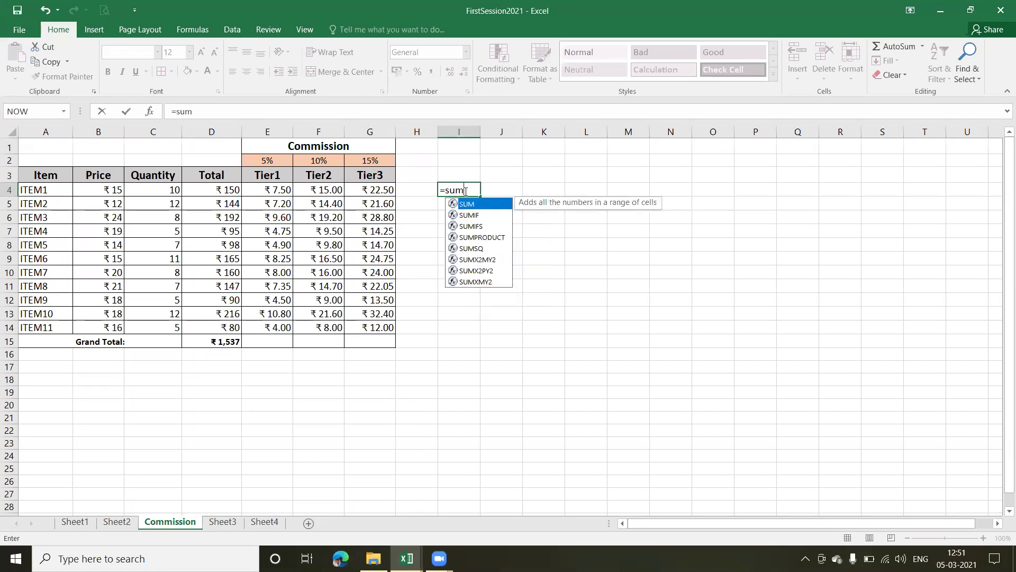
{"action": "type", "text": "("}
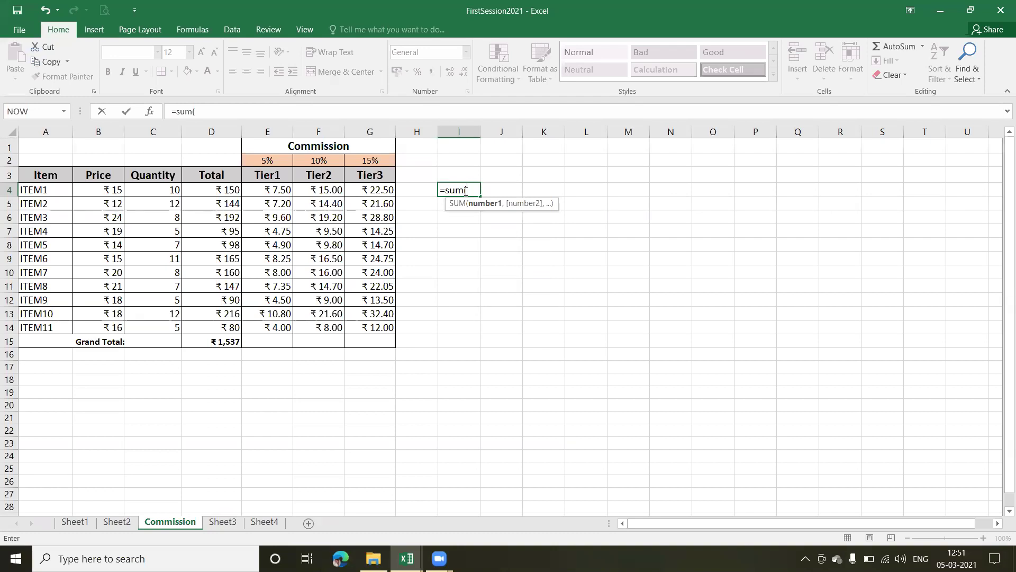
{"action": "left_click", "coordinate": [277, 191]}
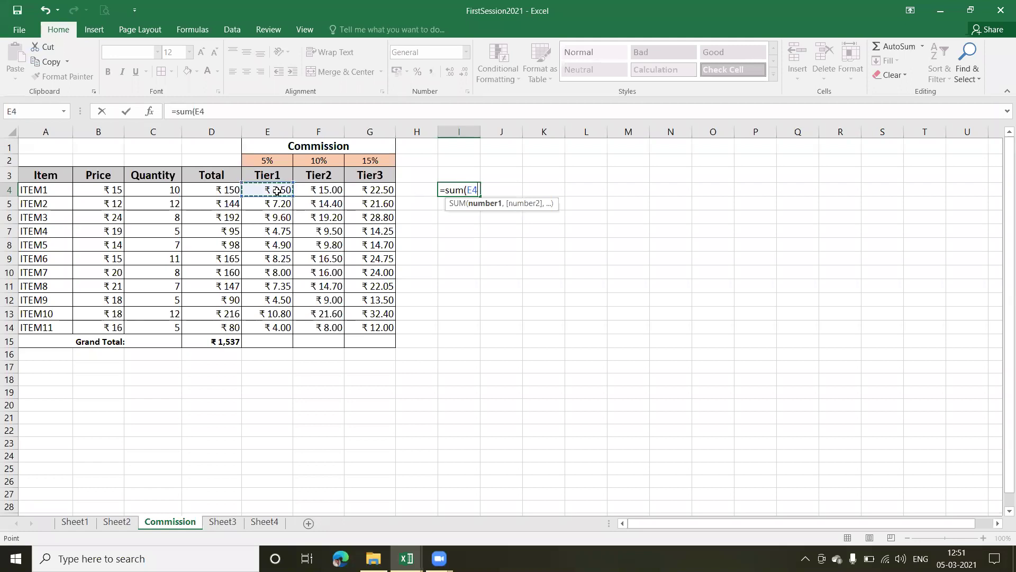
{"action": "type", "text": ","}
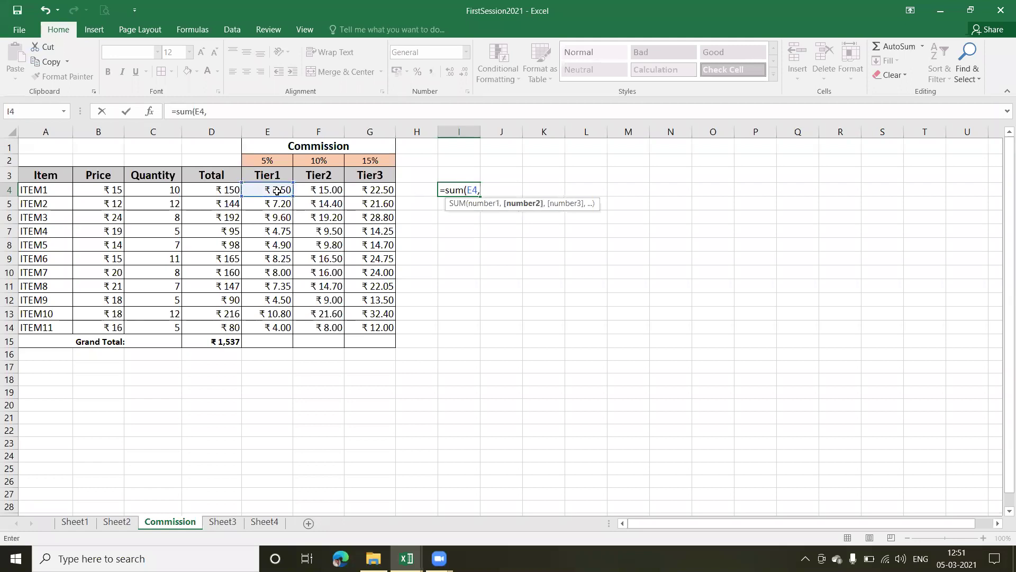
{"action": "left_click", "coordinate": [322, 192]}
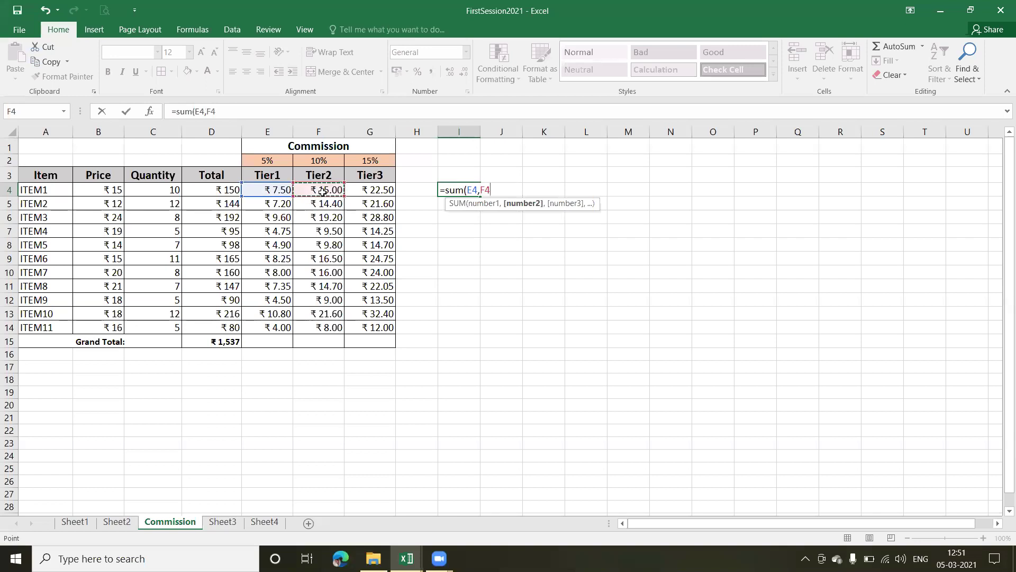
{"action": "type", "text": ")"}
{"action": "key", "text": "Return"}
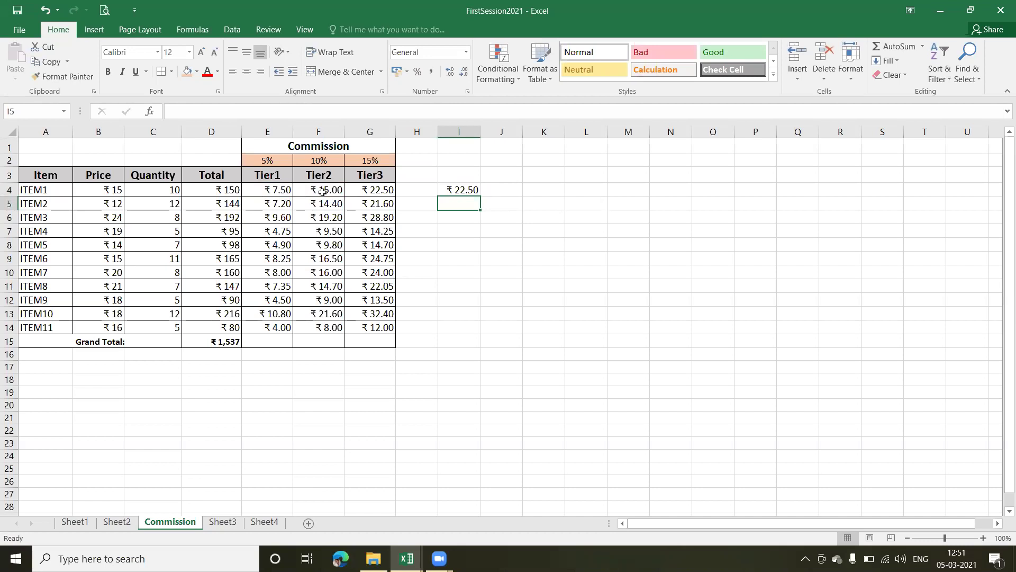
Add the Tier3 commission as a third argument to the I4 formula, making it =SUM(E4,F4,G4)
{"action": "key", "text": "Up"}
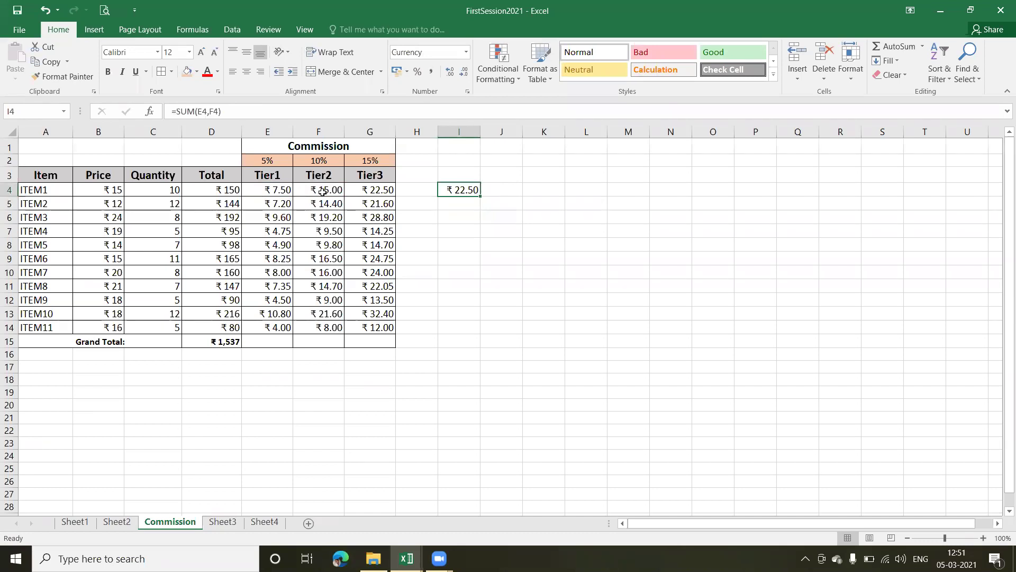
{"action": "double_click", "coordinate": [468, 189]}
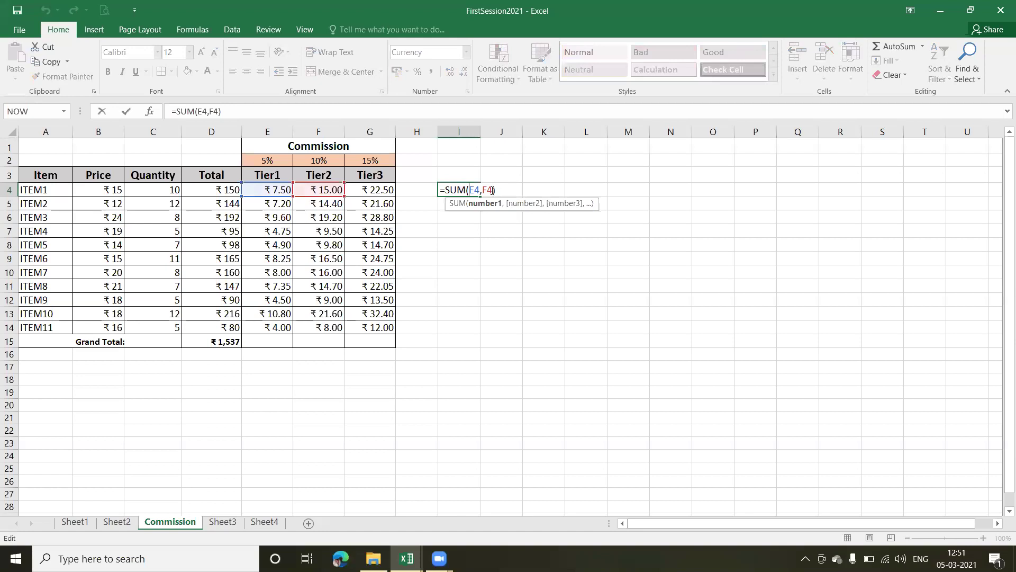
{"action": "left_click", "coordinate": [492, 190]}
{"action": "type", "text": ","}
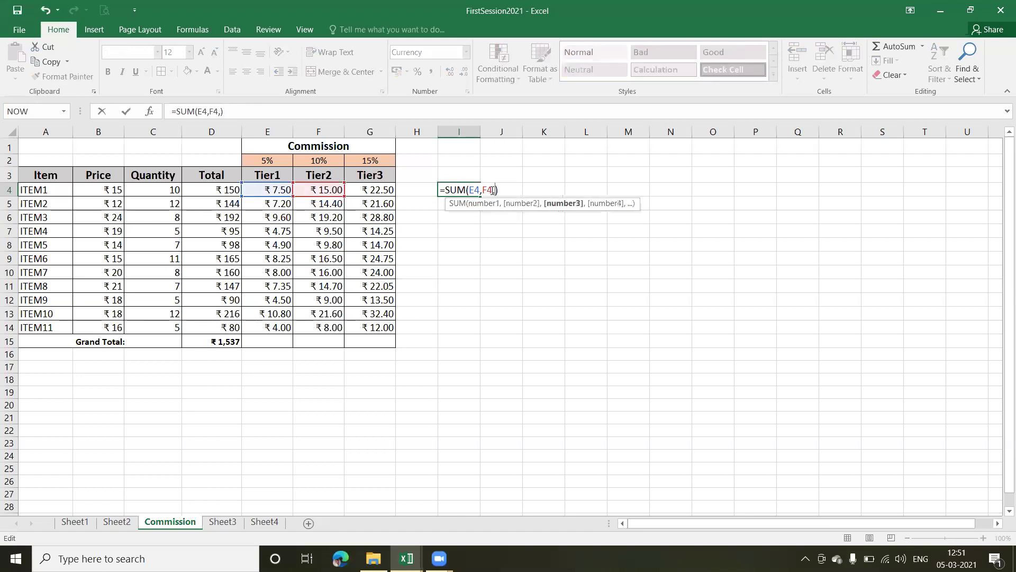
{"action": "left_click", "coordinate": [389, 189]}
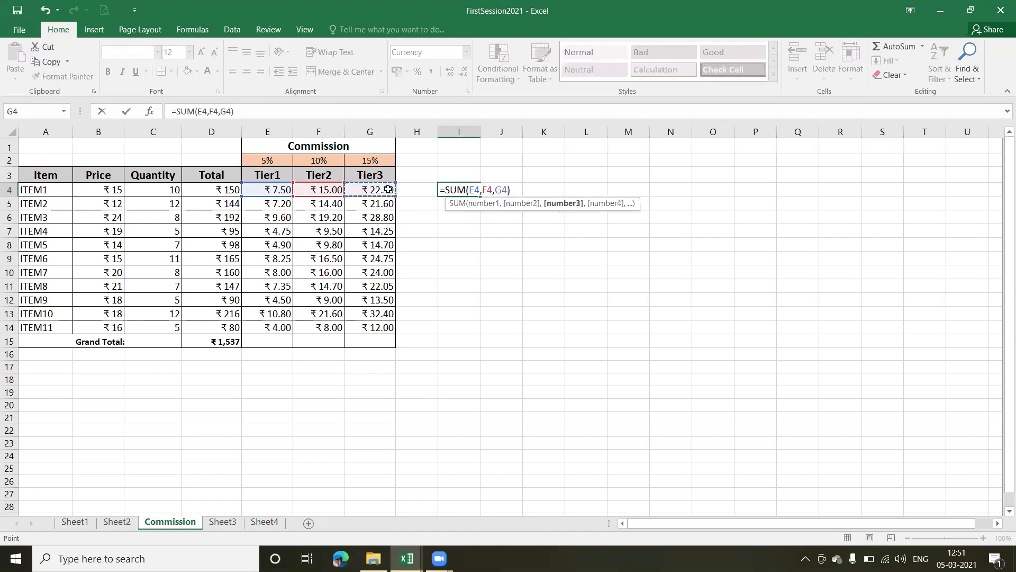
{"action": "key", "text": "Return"}
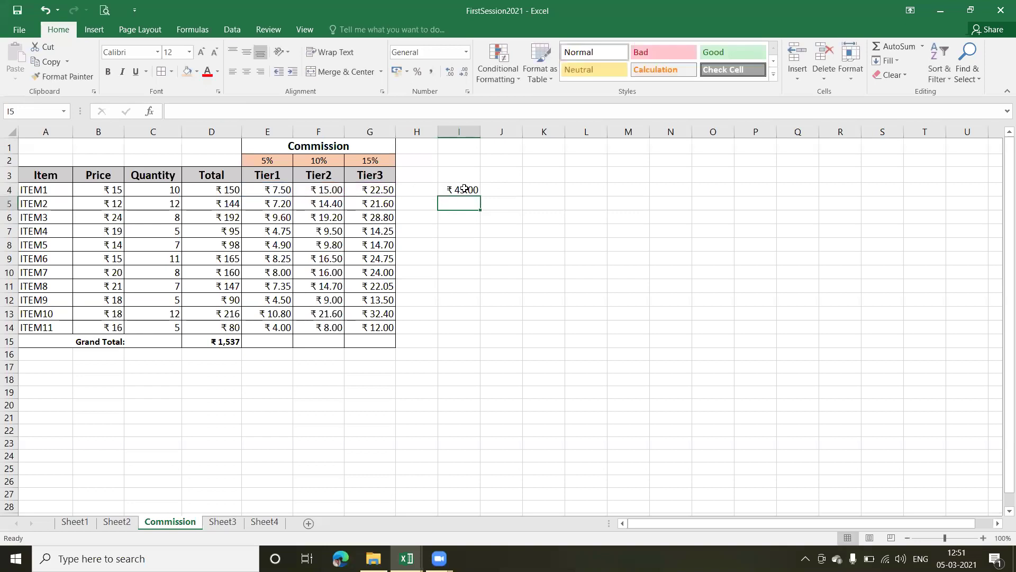
Remove the Tier2 argument from the I4 formula so it reads =SUM(E4,G4)
{"action": "double_click", "coordinate": [464, 189]}
{"action": "left_click", "coordinate": [497, 190]}
{"action": "key", "text": "BackSpace"}
{"action": "key", "text": "BackSpace"}
{"action": "key", "text": "BackSpace"}
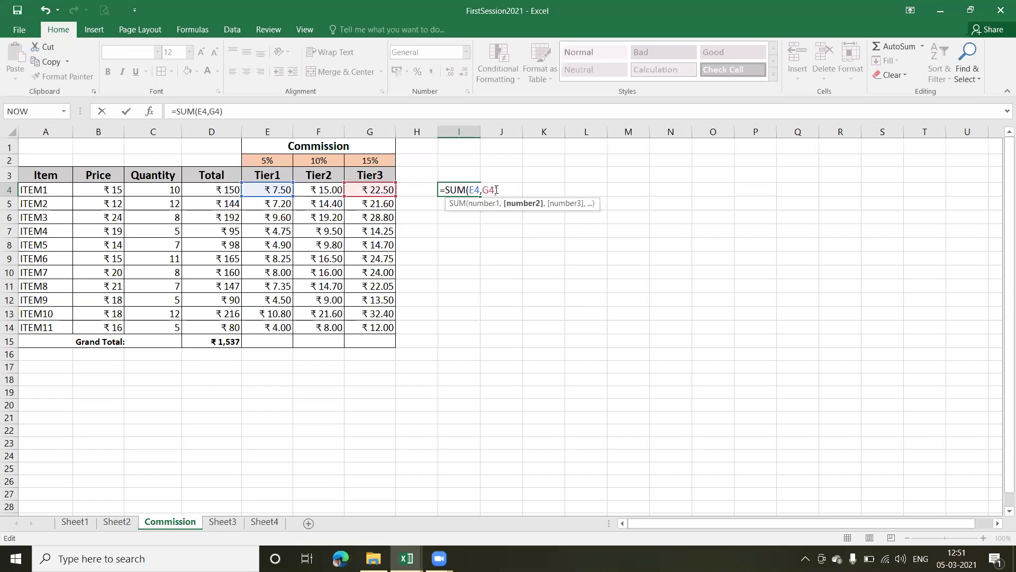
{"action": "key", "text": "Return"}
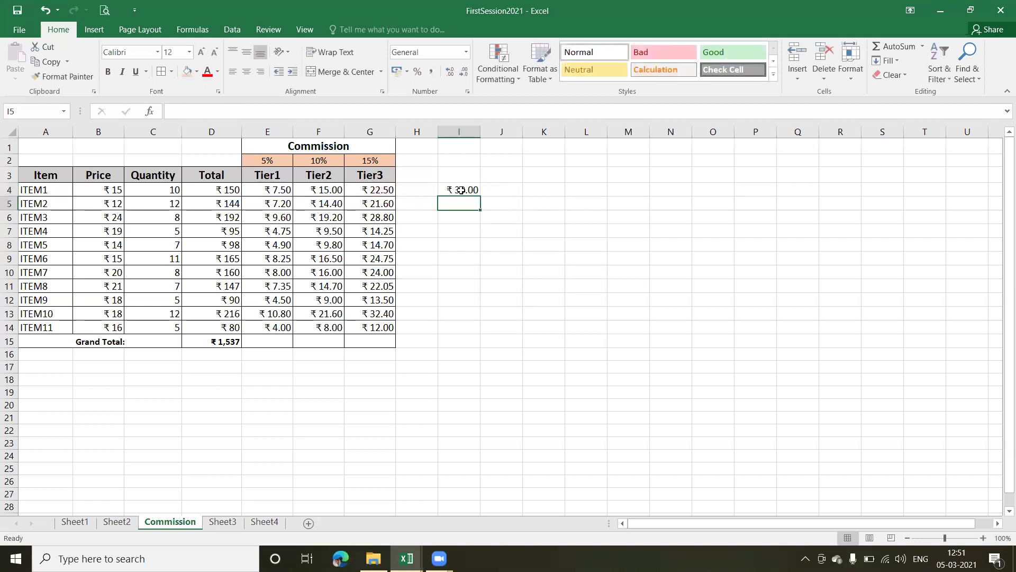
Replace the separate cell arguments in the I4 formula with the continuous range E4:G4
{"action": "double_click", "coordinate": [461, 190]}
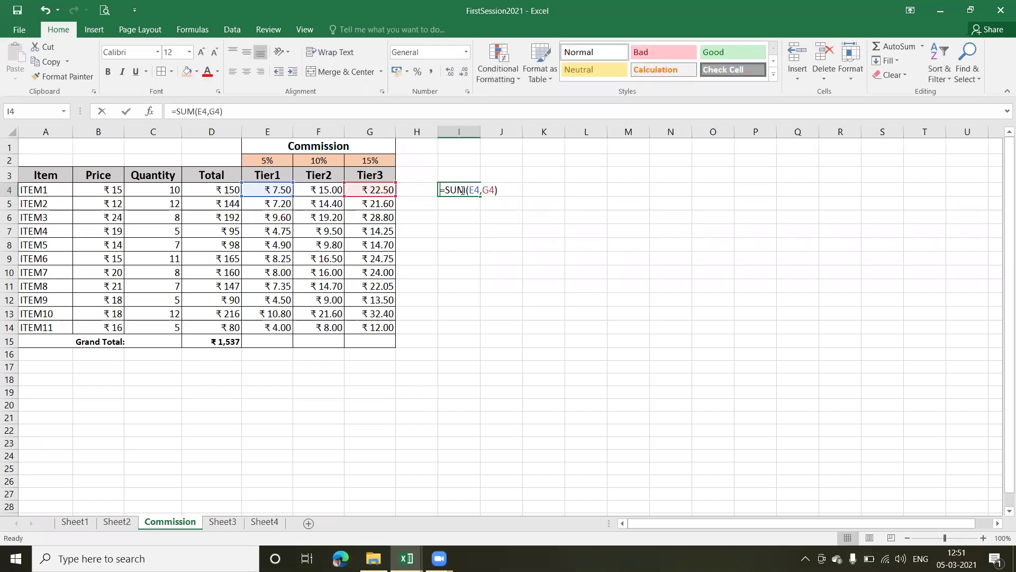
{"action": "left_click", "coordinate": [495, 189]}
{"action": "key", "text": "BackSpace"}
{"action": "key", "text": "BackSpace"}
{"action": "key", "text": "BackSpace"}
{"action": "key", "text": "BackSpace"}
{"action": "key", "text": "BackSpace"}
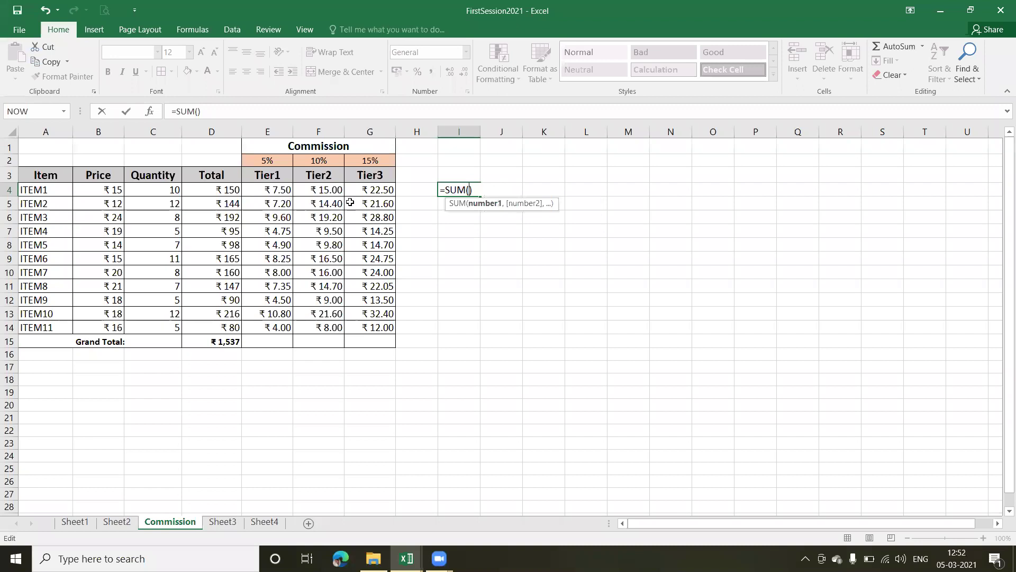
{"action": "left_click_drag", "start_coordinate": [272, 189], "coordinate": [373, 190]}
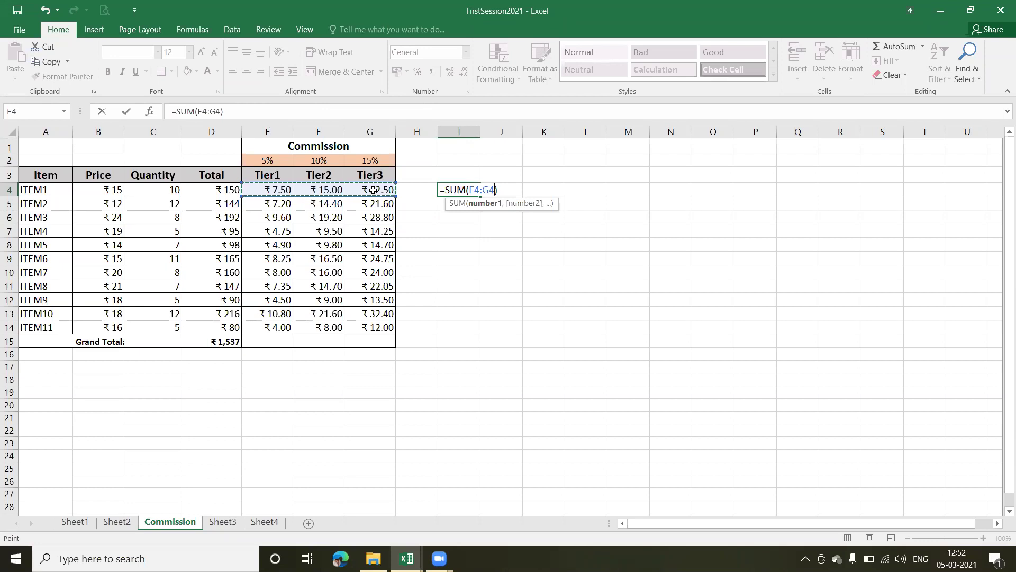
{"action": "key", "text": "Return"}
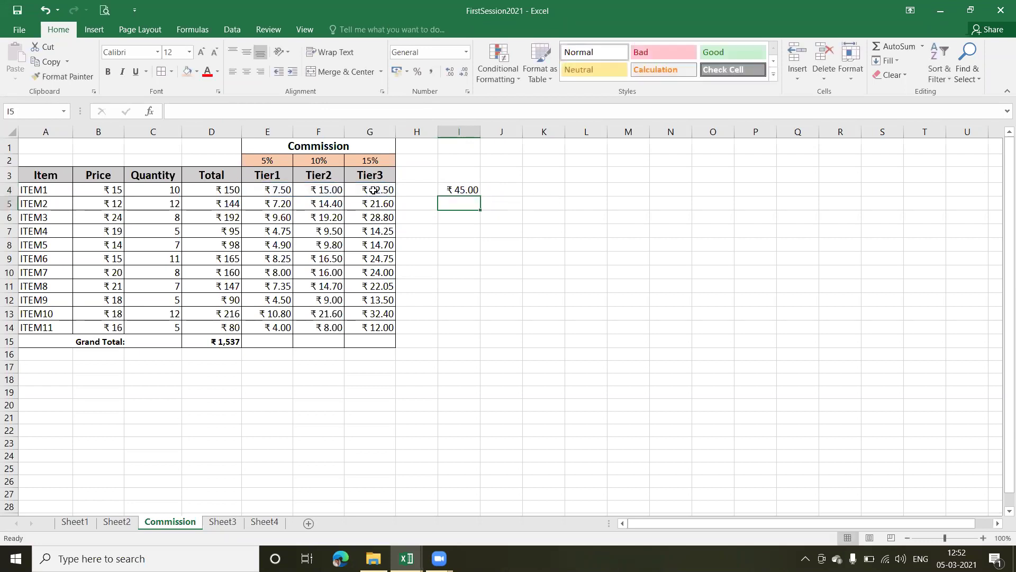
Clear the SUM formula from cell I4
{"action": "left_click", "coordinate": [460, 190]}
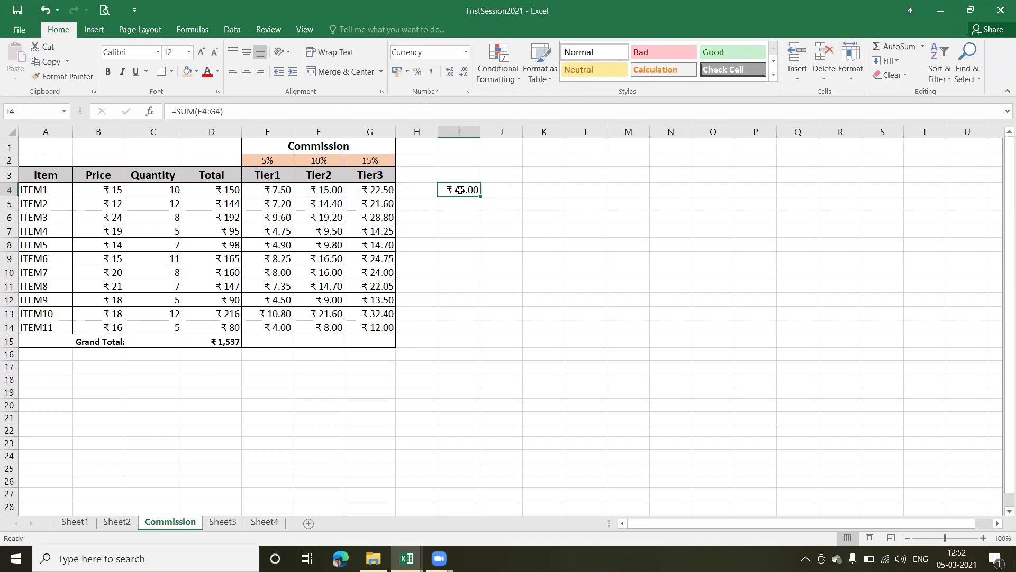
{"action": "key", "text": "Delete"}
{"action": "left_click", "coordinate": [218, 377]}
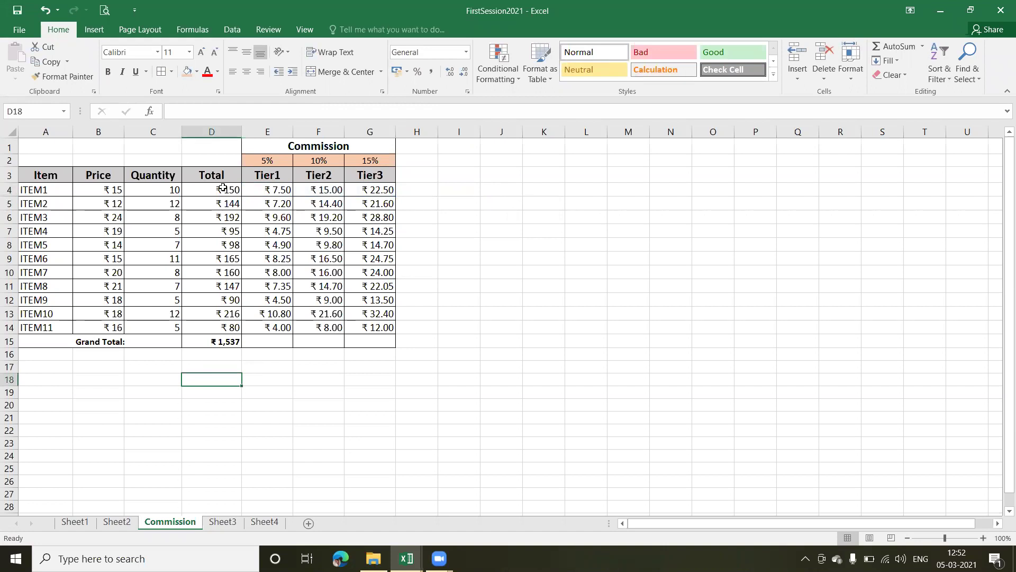
In D18, sum two separate ranges of the Total column with =SUM(D4:D8,D11:D14)
{"action": "left_click_drag", "start_coordinate": [224, 188], "coordinate": [226, 242]}
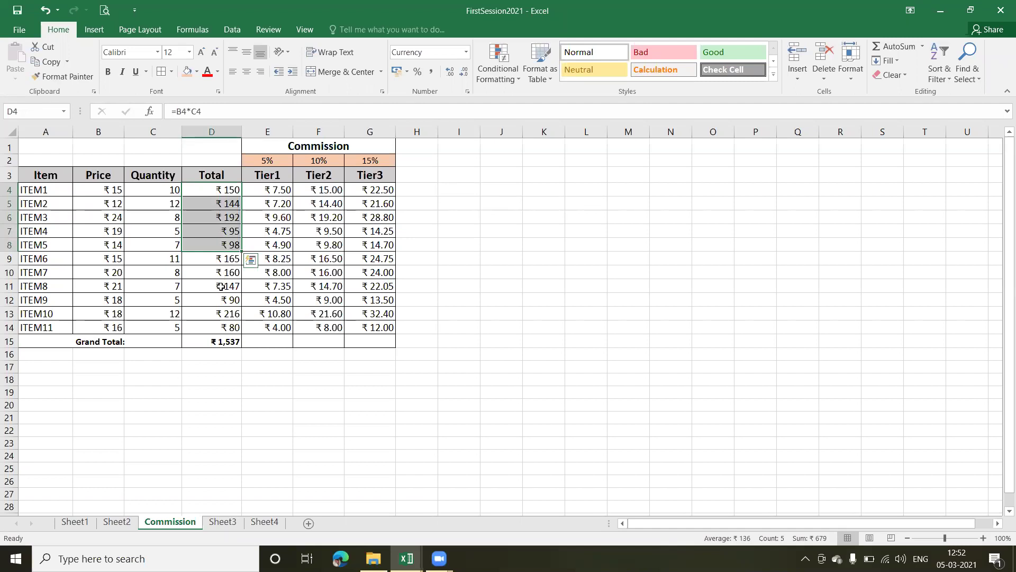
{"action": "left_click", "coordinate": [206, 381]}
{"action": "type", "text": "=sum"}
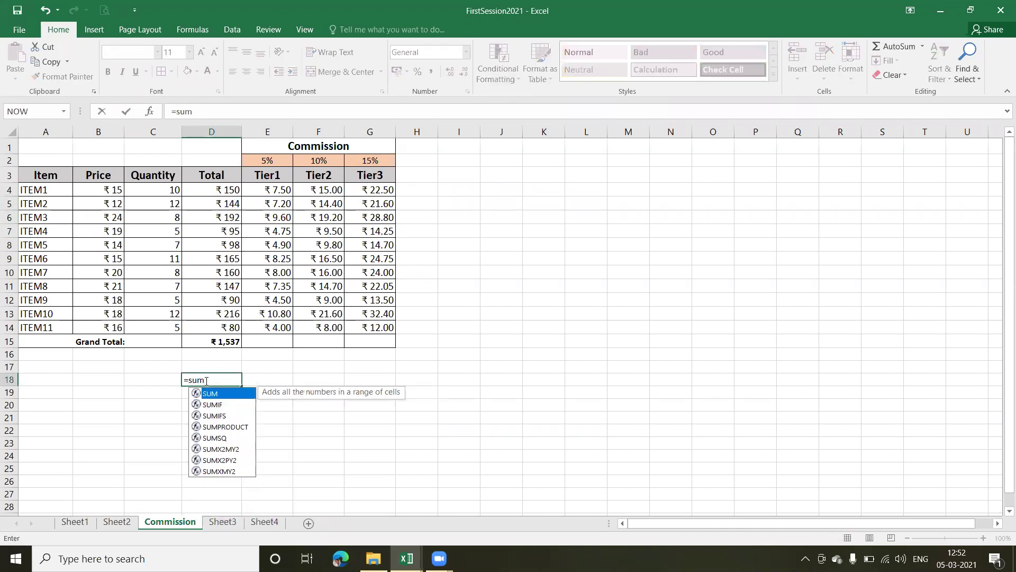
{"action": "type", "text": "("}
{"action": "left_click_drag", "start_coordinate": [223, 189], "coordinate": [220, 240]}
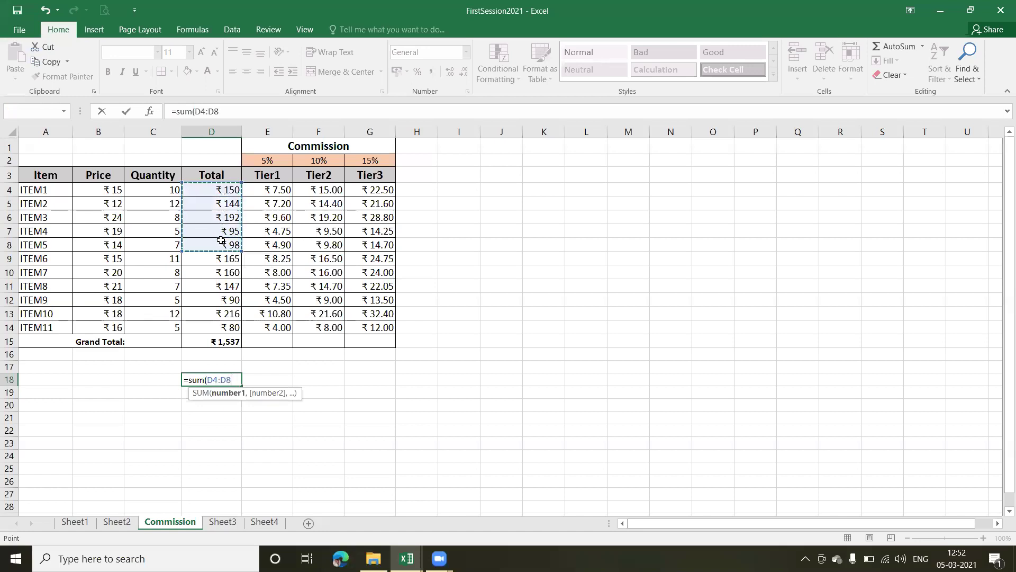
{"action": "type", "text": ","}
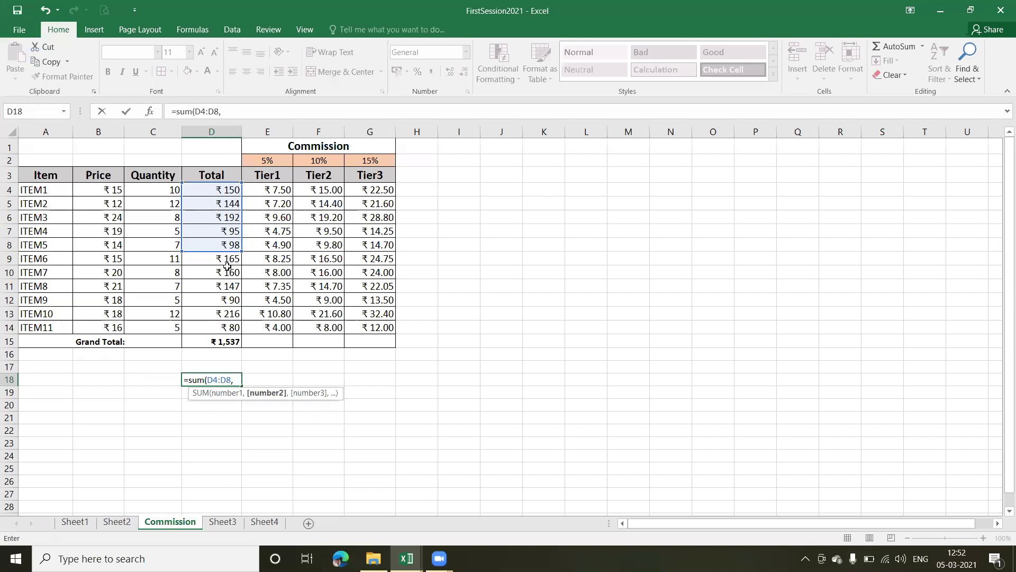
{"action": "left_click_drag", "start_coordinate": [223, 286], "coordinate": [223, 327]}
{"action": "type", "text": ")"}
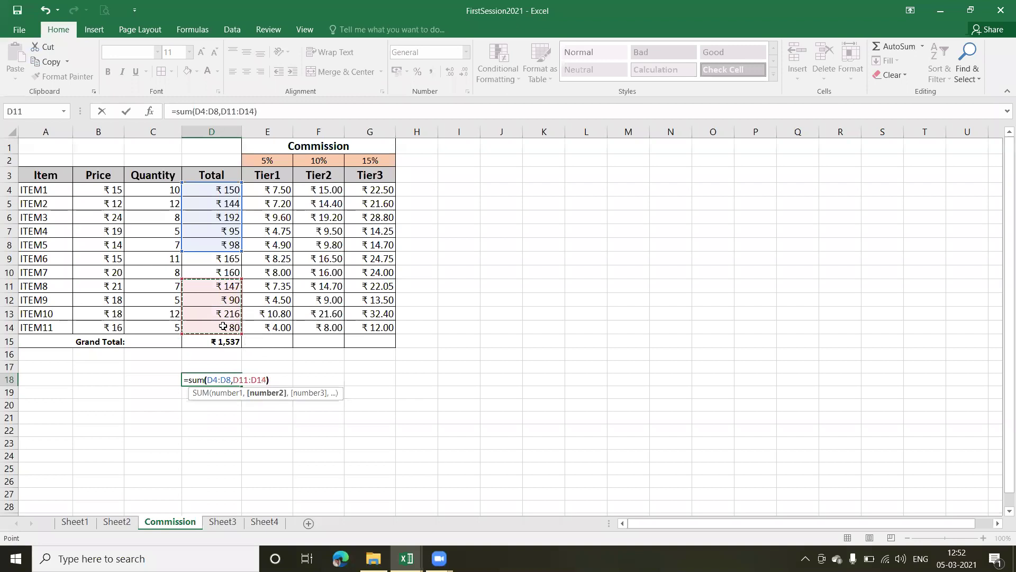
{"action": "key", "text": "Return"}
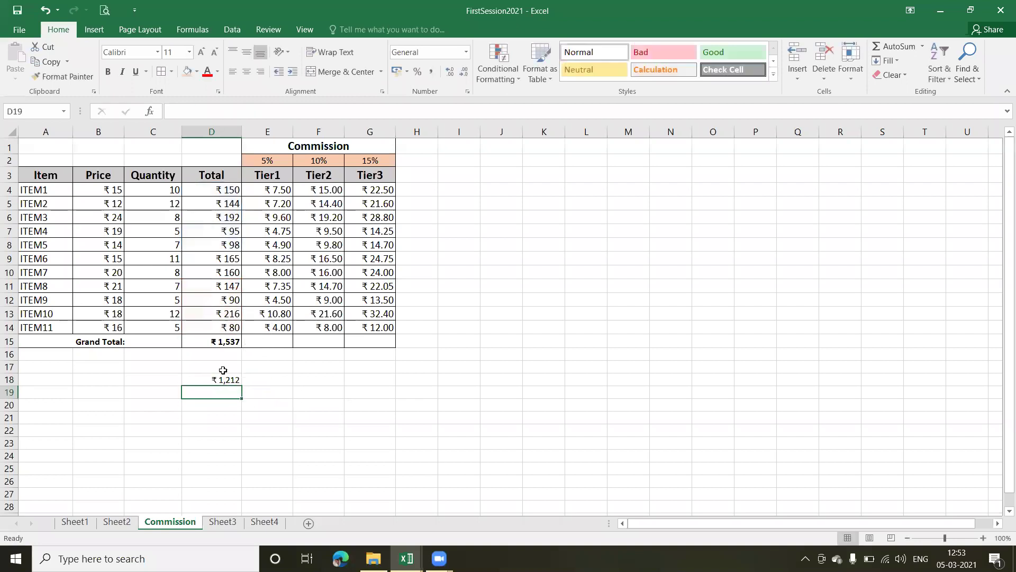
Replace the SUM formula in D18 with the mode of the Total column, =MODE(D4:D14)
{"action": "left_click", "coordinate": [235, 379]}
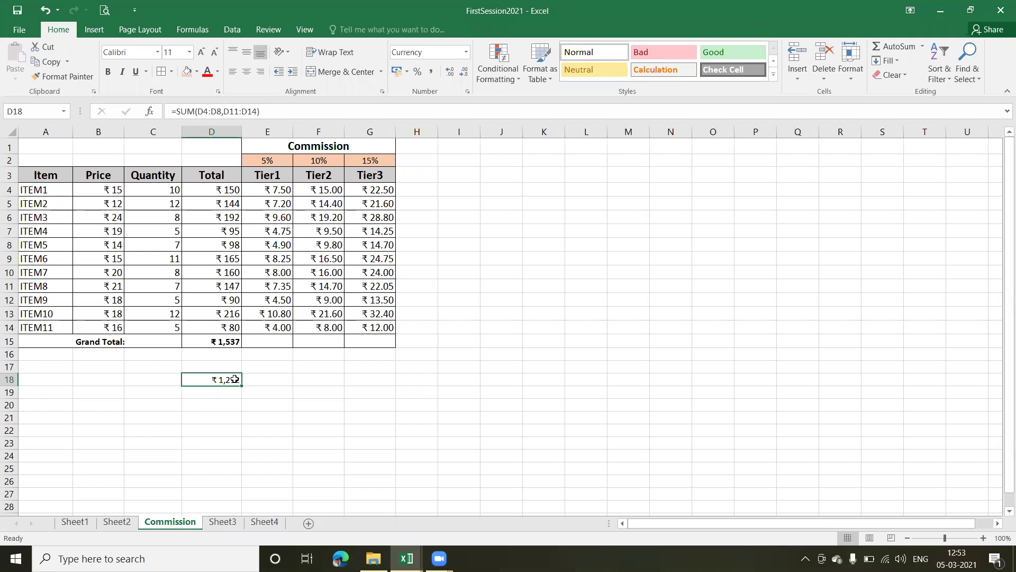
{"action": "key", "text": "Delete"}
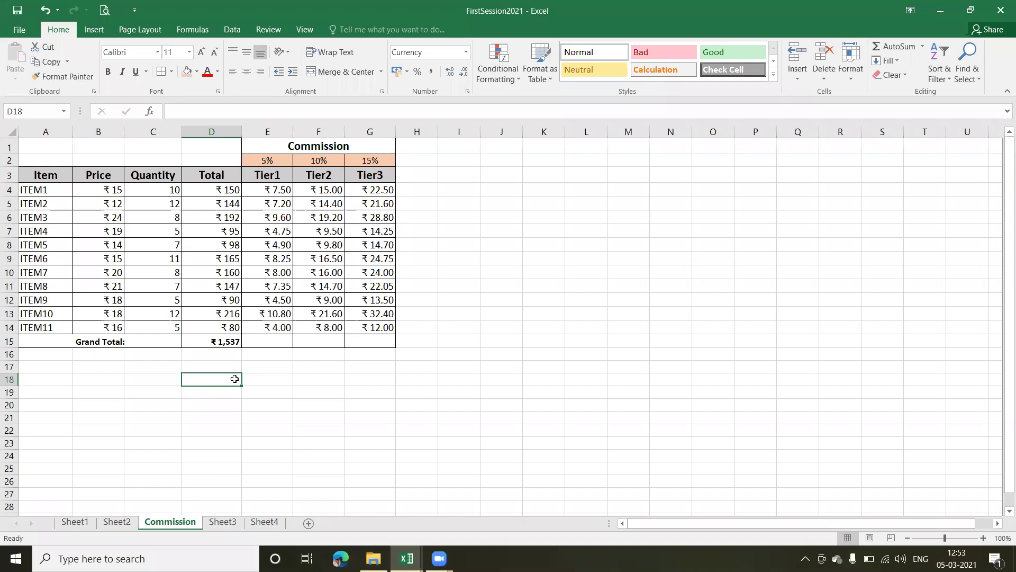
{"action": "type", "text": "="}
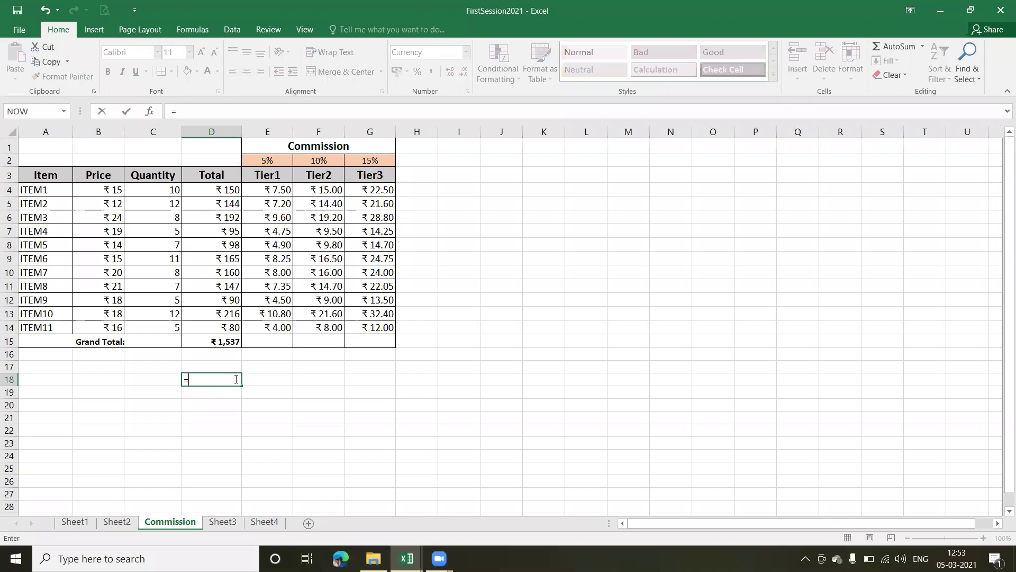
{"action": "type", "text": "mode"}
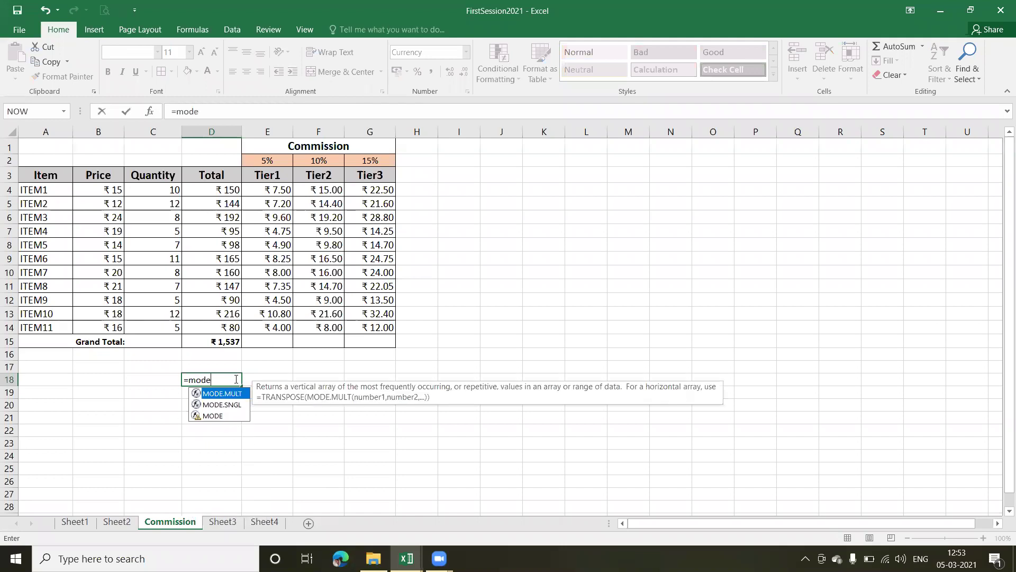
{"action": "key", "text": "Down"}
{"action": "key", "text": "Down"}
{"action": "key", "text": "Tab"}
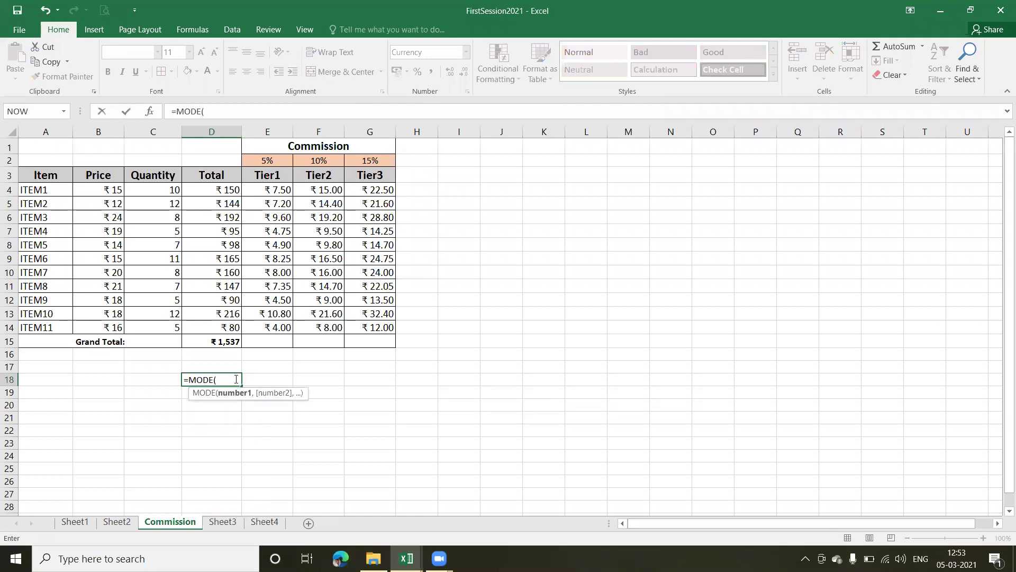
{"action": "left_click_drag", "start_coordinate": [232, 187], "coordinate": [224, 325]}
{"action": "type", "text": ")"}
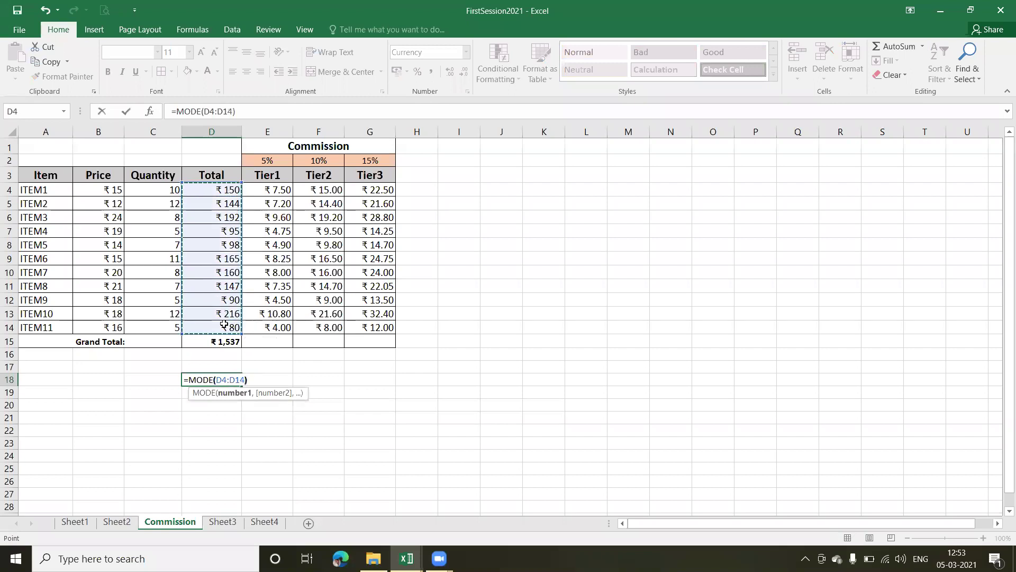
{"action": "key", "text": "Return"}
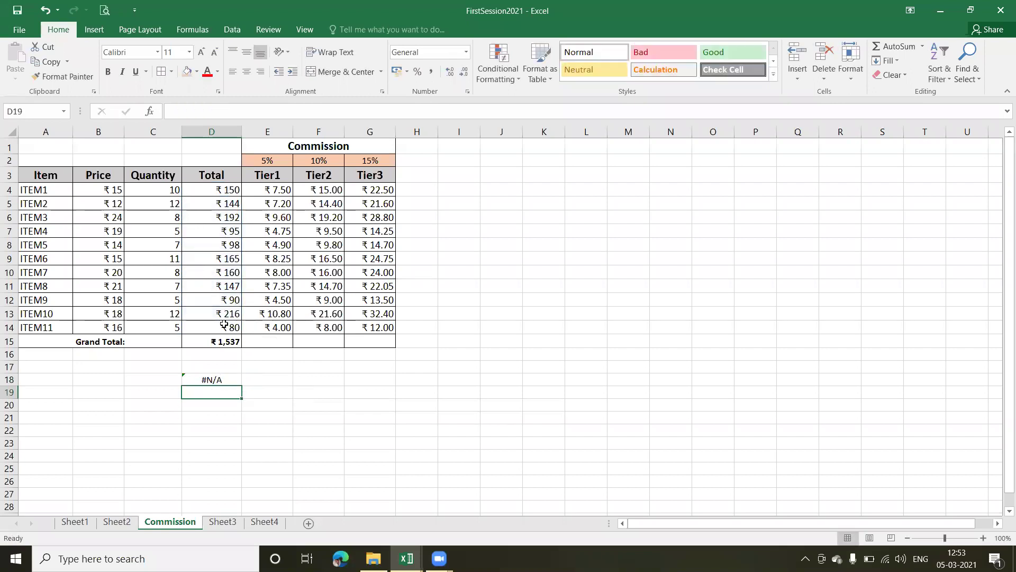
Clear D18 and calculate the mode of the Quantity column in C18 with =MODE(C4:C14)
{"action": "left_click", "coordinate": [218, 379]}
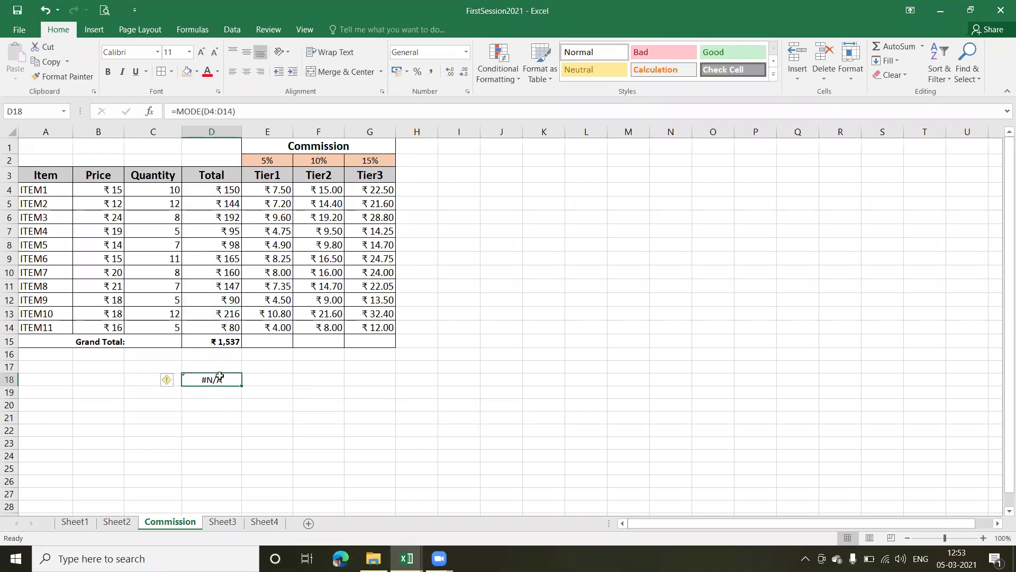
{"action": "key", "text": "Delete"}
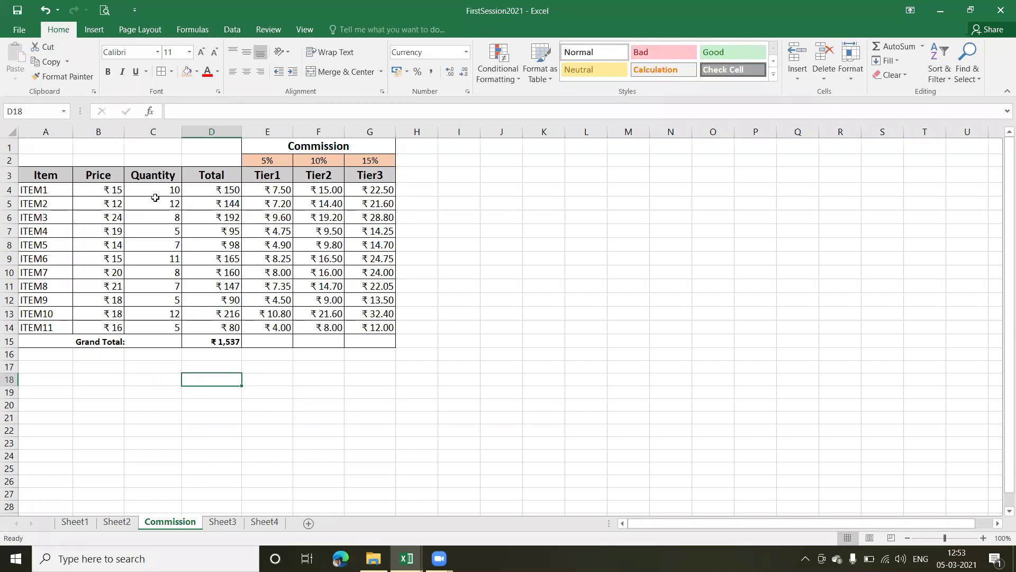
{"action": "double_click", "coordinate": [158, 381]}
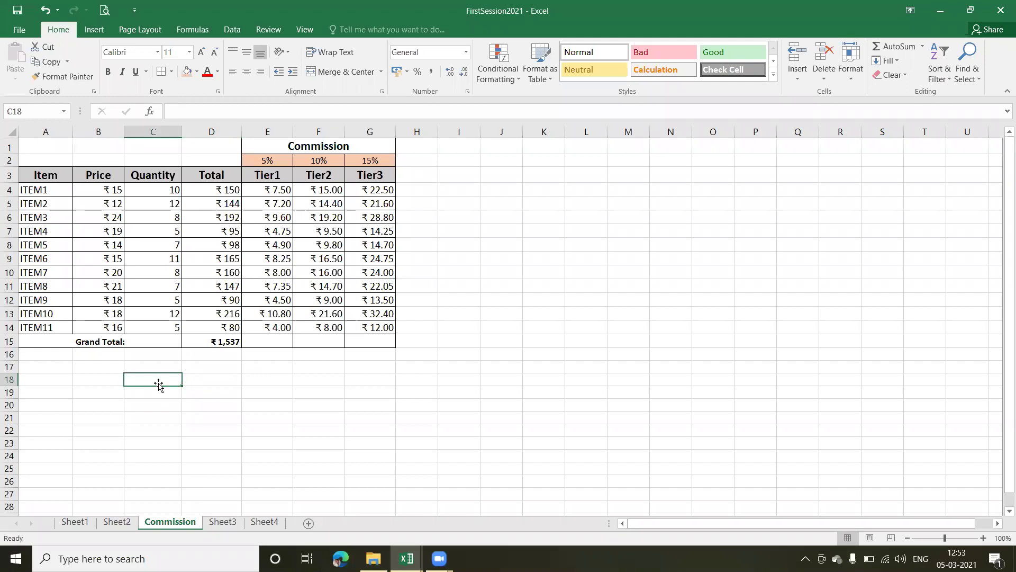
{"action": "type", "text": "=mode"}
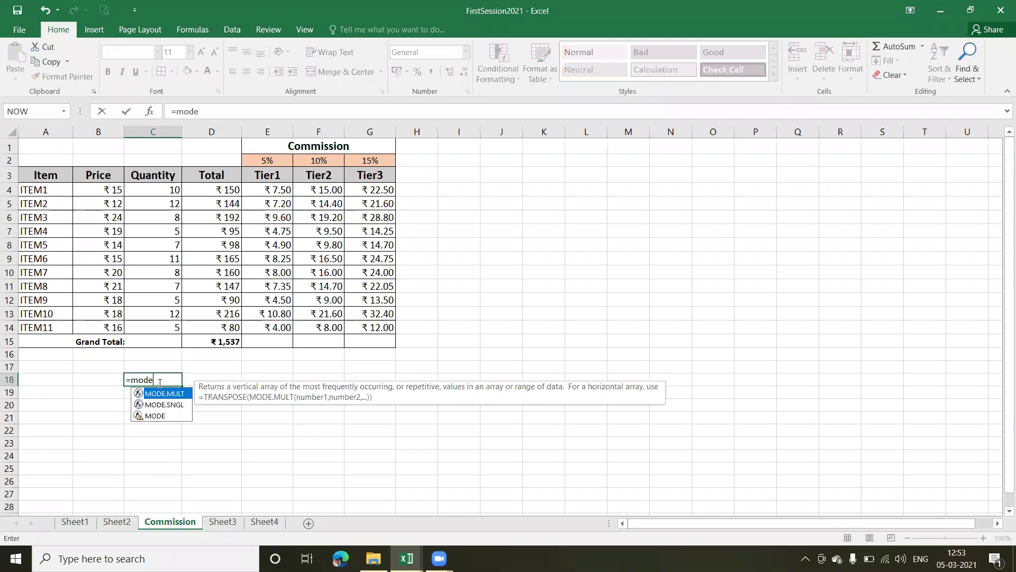
{"action": "type", "text": "("}
{"action": "left_click_drag", "start_coordinate": [154, 189], "coordinate": [157, 330]}
{"action": "key", "text": "Return"}
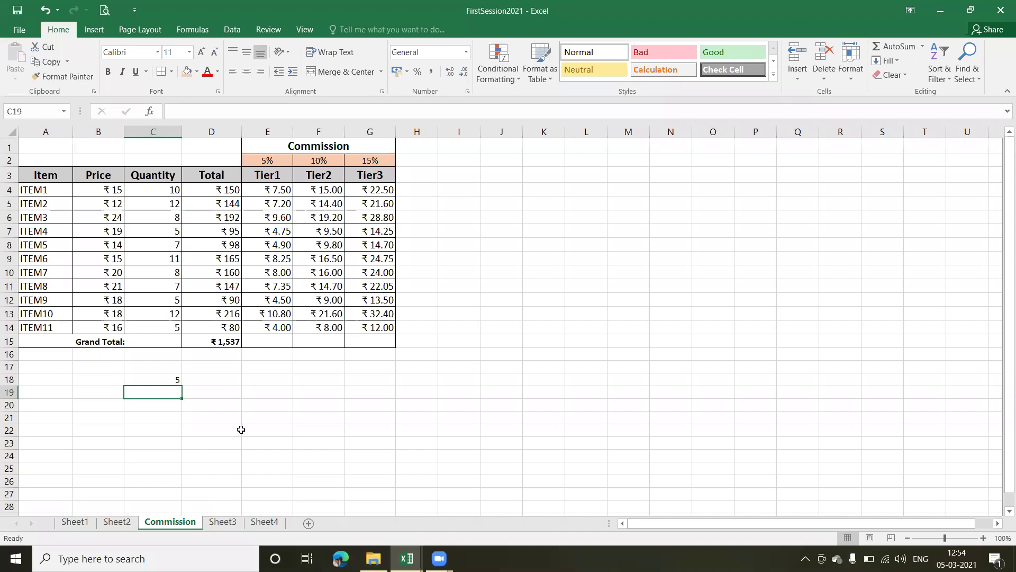
Check the repeated quantities of 5 and set ITEM9's quantity in C12 to 12
{"action": "left_click", "coordinate": [174, 231]}
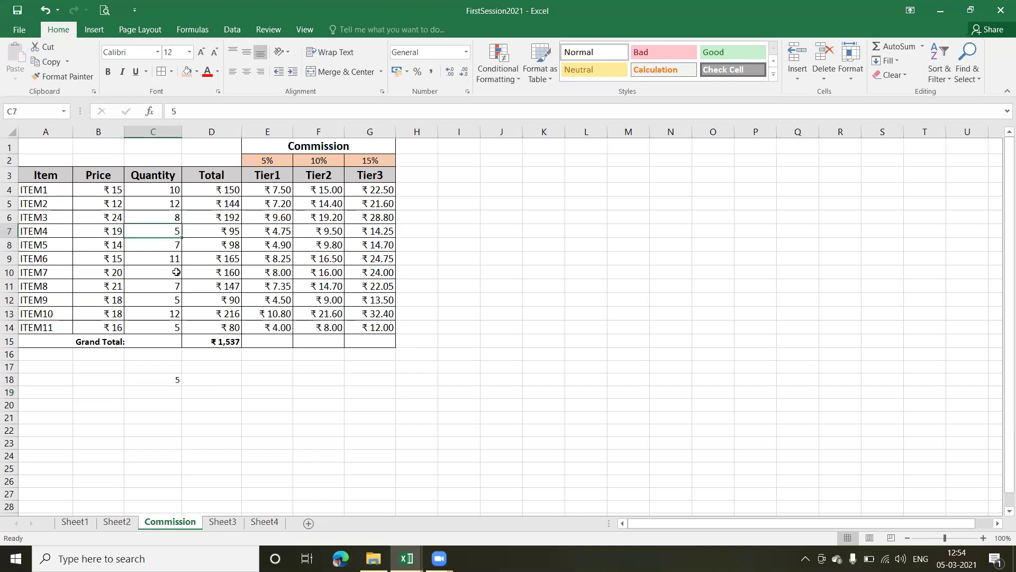
{"action": "left_click", "coordinate": [169, 300]}
{"action": "left_click", "coordinate": [169, 327]}
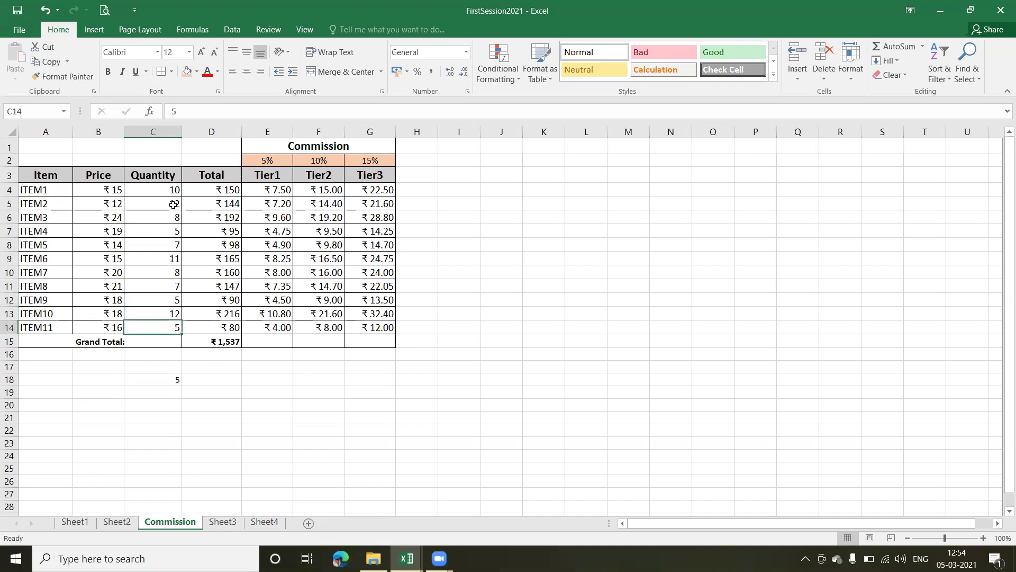
{"action": "left_click", "coordinate": [170, 300]}
{"action": "type", "text": "12"}
{"action": "key", "text": "Return"}
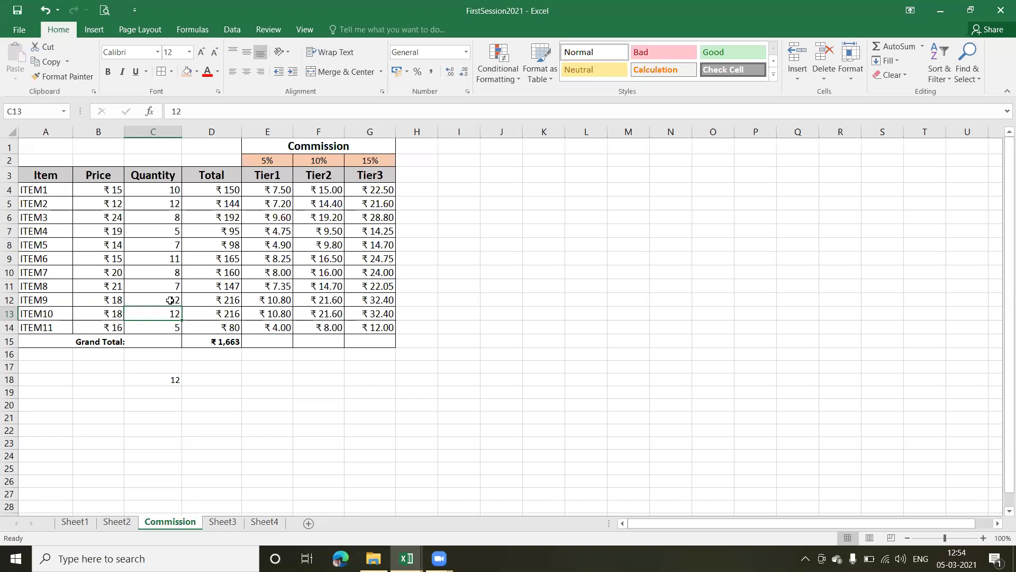
Replace the formula in C18 with the median of the Quantity column, =MEDIAN(C4:C14)
{"action": "left_click", "coordinate": [165, 379]}
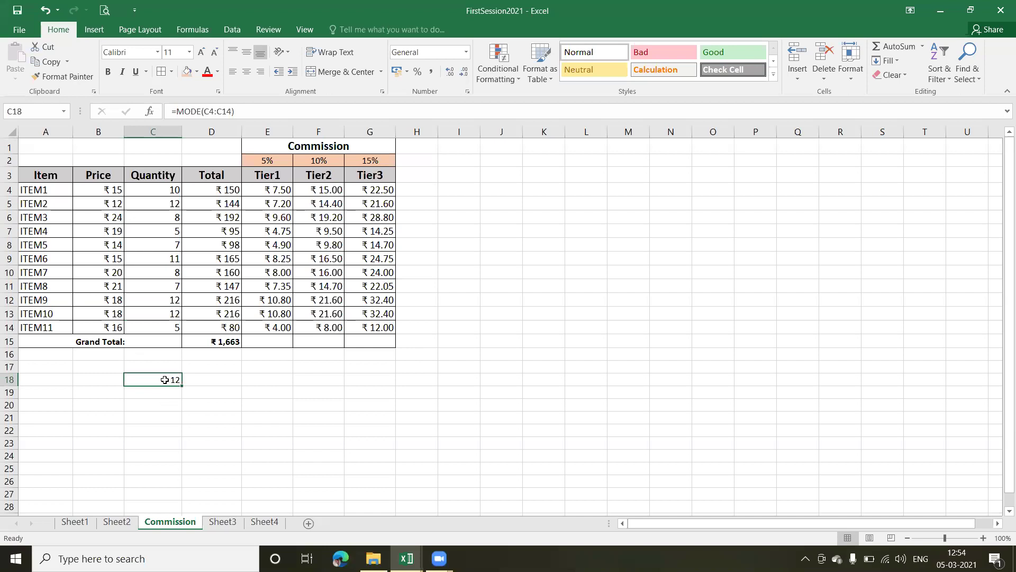
{"action": "type", "text": "="}
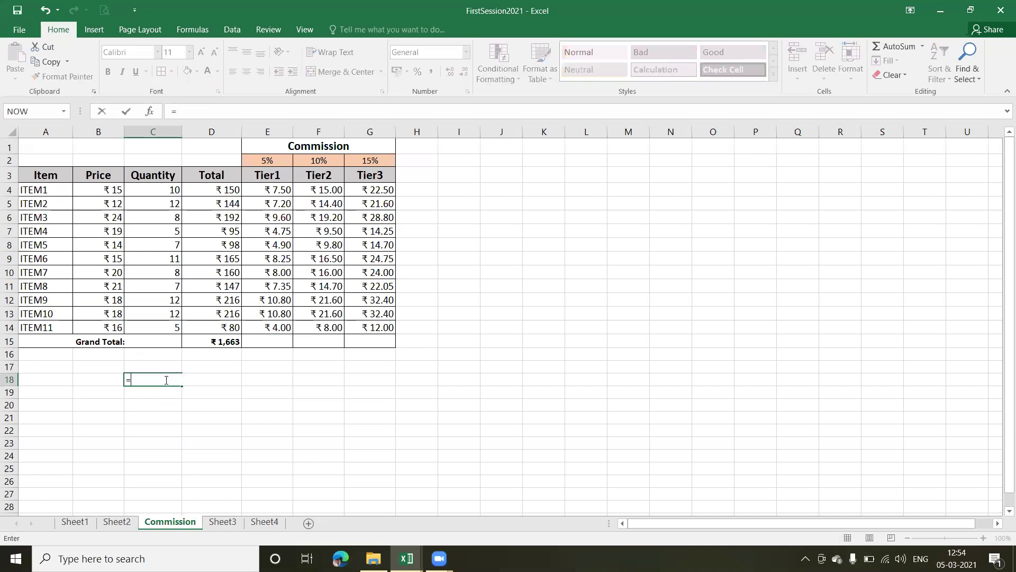
{"action": "type", "text": "medi"}
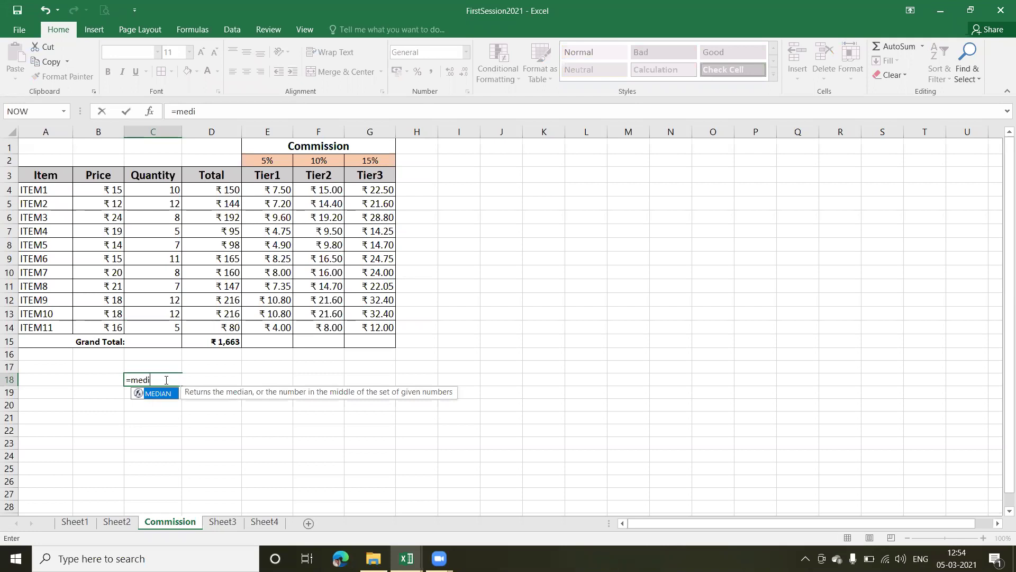
{"action": "key", "text": "Tab"}
{"action": "left_click_drag", "start_coordinate": [154, 190], "coordinate": [155, 326]}
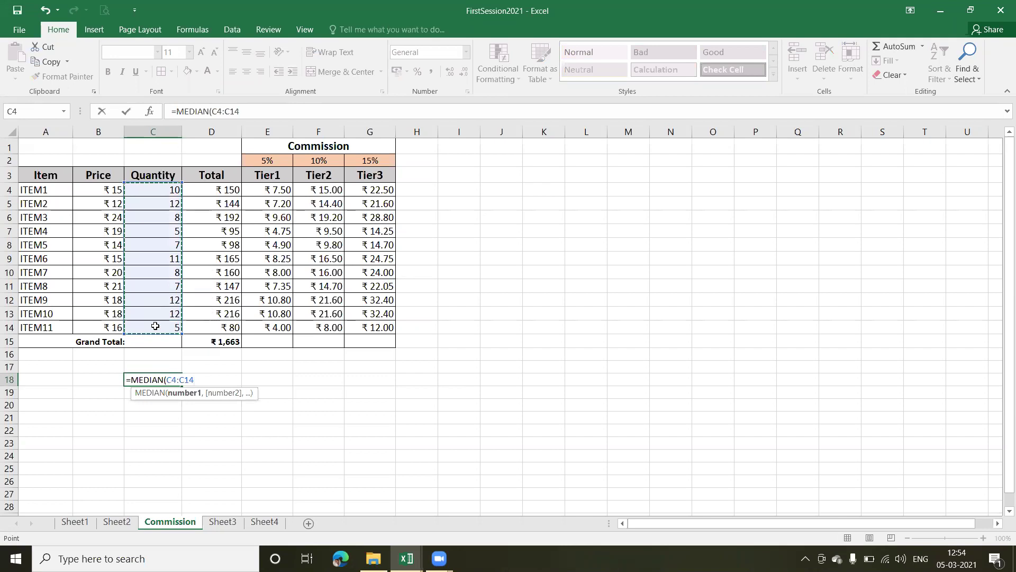
{"action": "key", "text": "Return"}
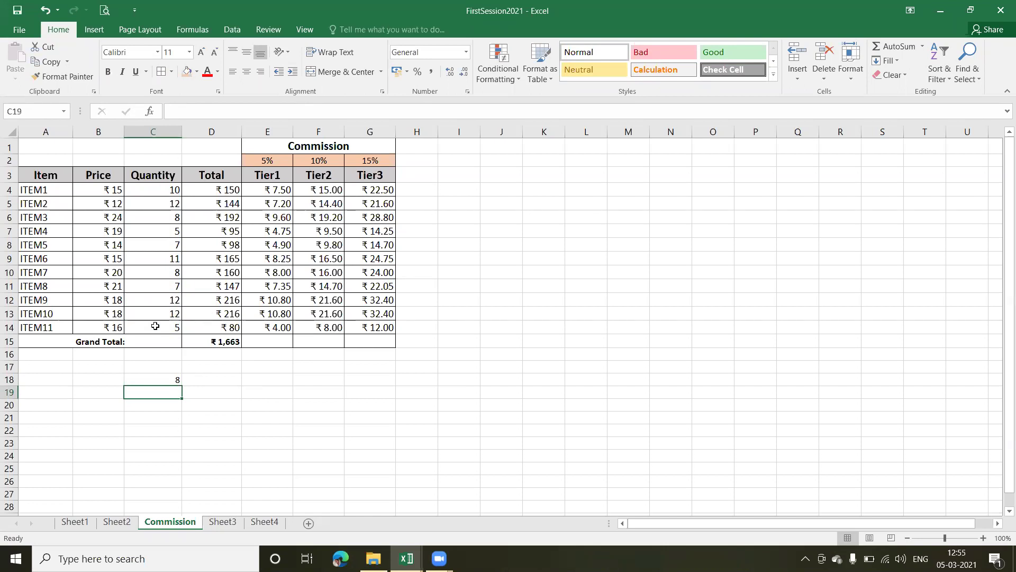
Replace the formula in C18 with the average of the Quantity column, =AVERAGE(C4:C14)
{"action": "key", "text": "Up"}
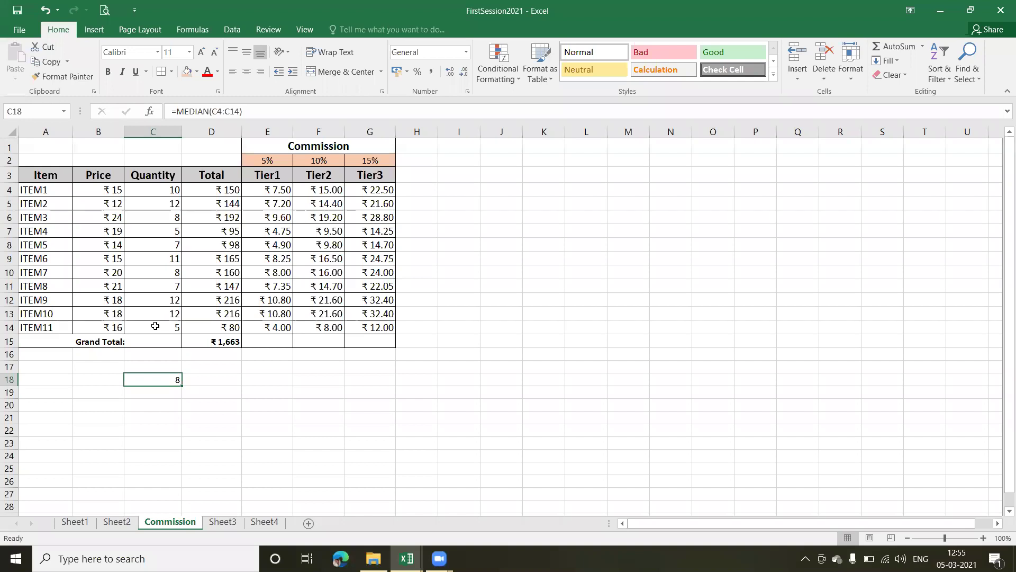
{"action": "type", "text": "="}
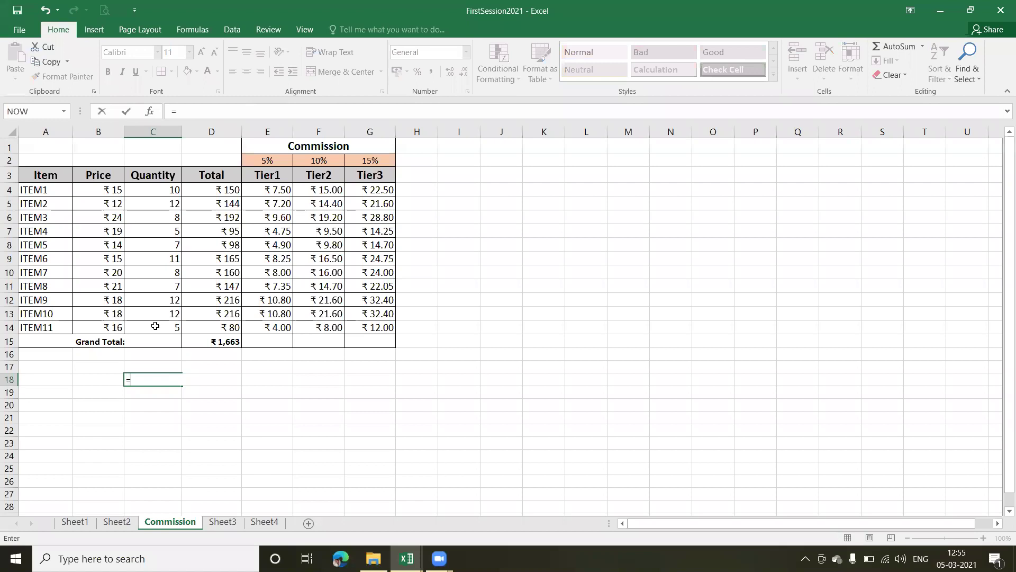
{"action": "type", "text": "av"}
{"action": "key", "text": "Down"}
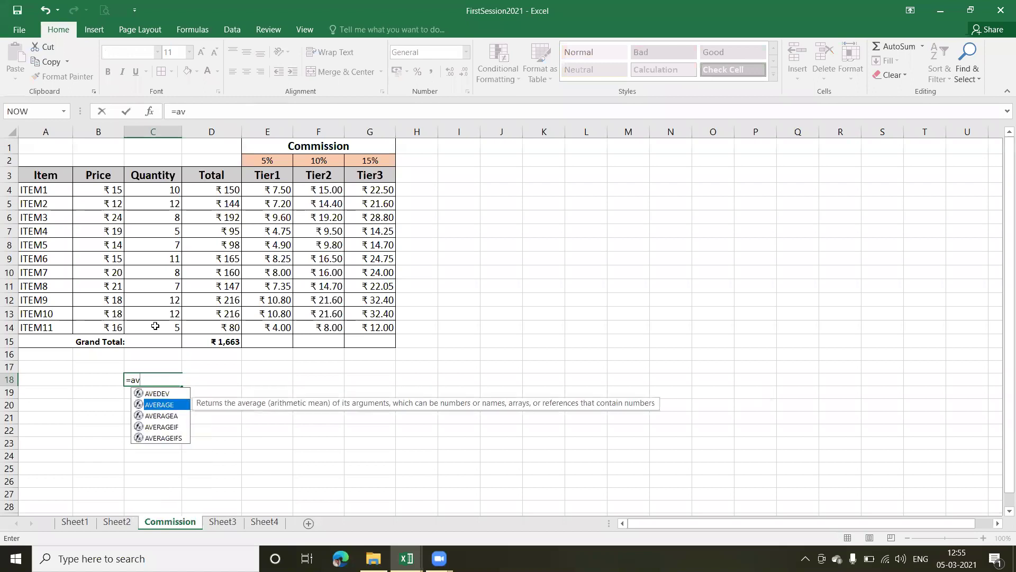
{"action": "key", "text": "Tab"}
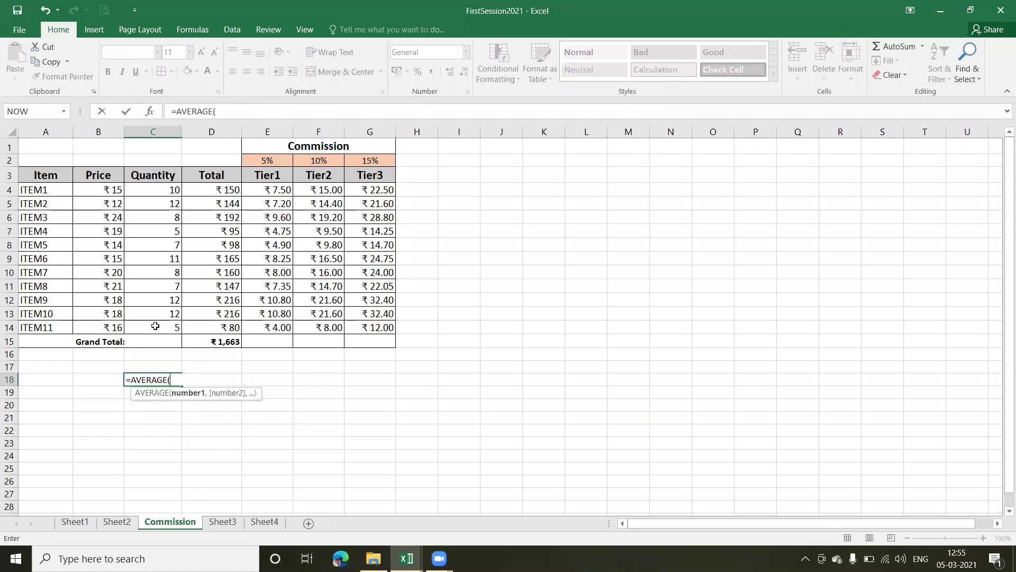
{"action": "left_click_drag", "start_coordinate": [154, 189], "coordinate": [155, 329]}
{"action": "key", "text": "Return"}
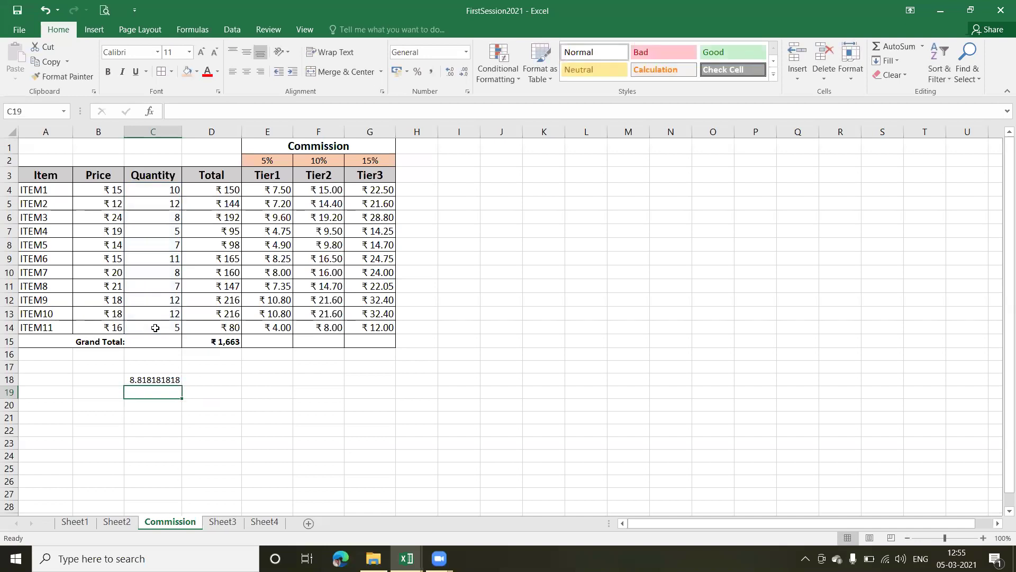
Reduce the number of decimals displayed in C18 to two decimal places
{"action": "left_click", "coordinate": [153, 379]}
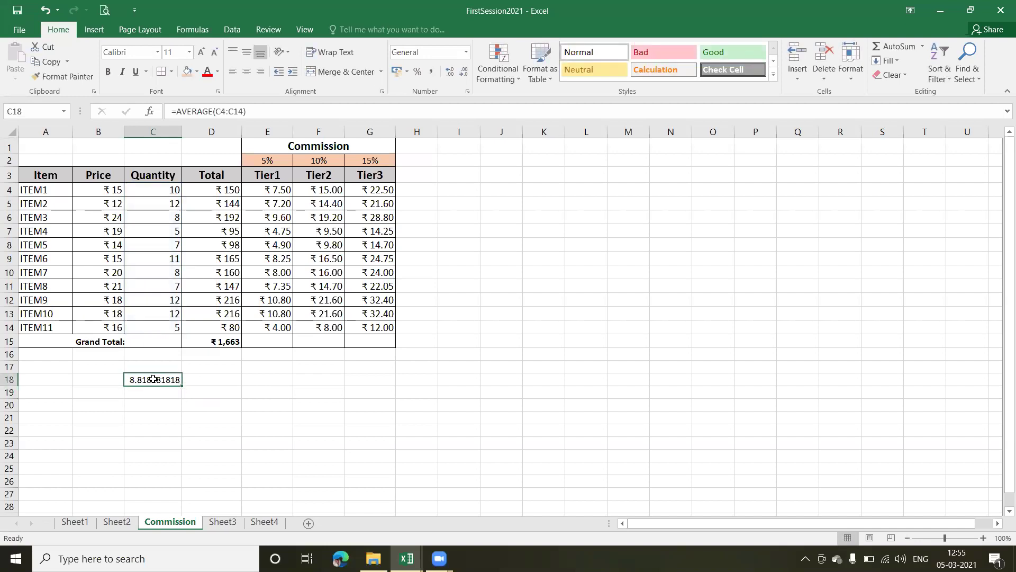
{"action": "left_click", "coordinate": [464, 74]}
{"action": "left_click", "coordinate": [464, 74]}
{"action": "left_click", "coordinate": [463, 74]}
{"action": "left_click", "coordinate": [464, 74]}
{"action": "left_click", "coordinate": [464, 74]}
{"action": "left_click", "coordinate": [464, 74]}
{"action": "left_click", "coordinate": [464, 74]}
{"action": "left_click", "coordinate": [451, 75]}
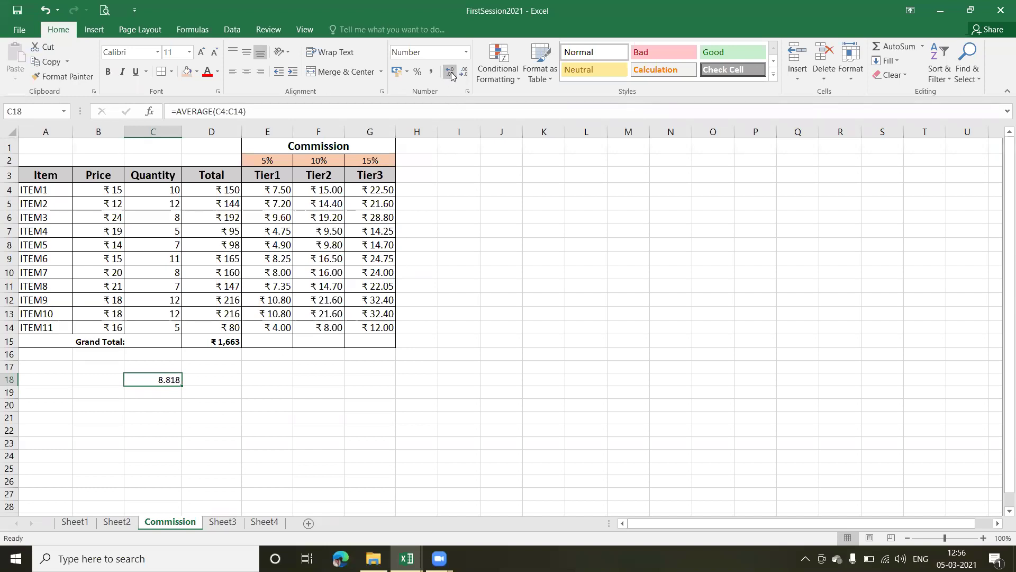
{"action": "left_click", "coordinate": [464, 72]}
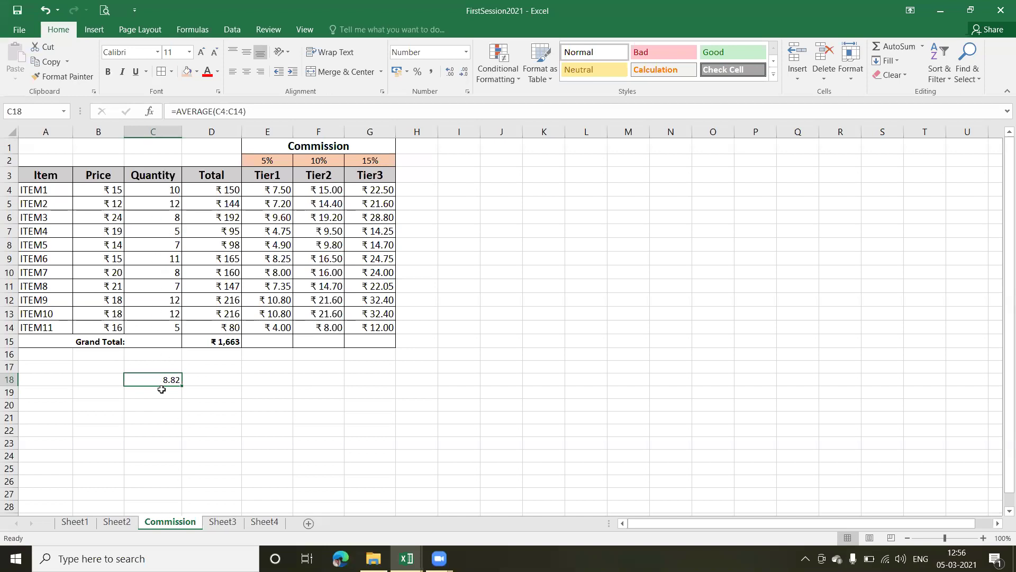
Replace the average in C18 with the maximum of the Quantity column, =MAX(C4:C14)
{"action": "key", "text": "Delete"}
{"action": "type", "text": "=ma"}
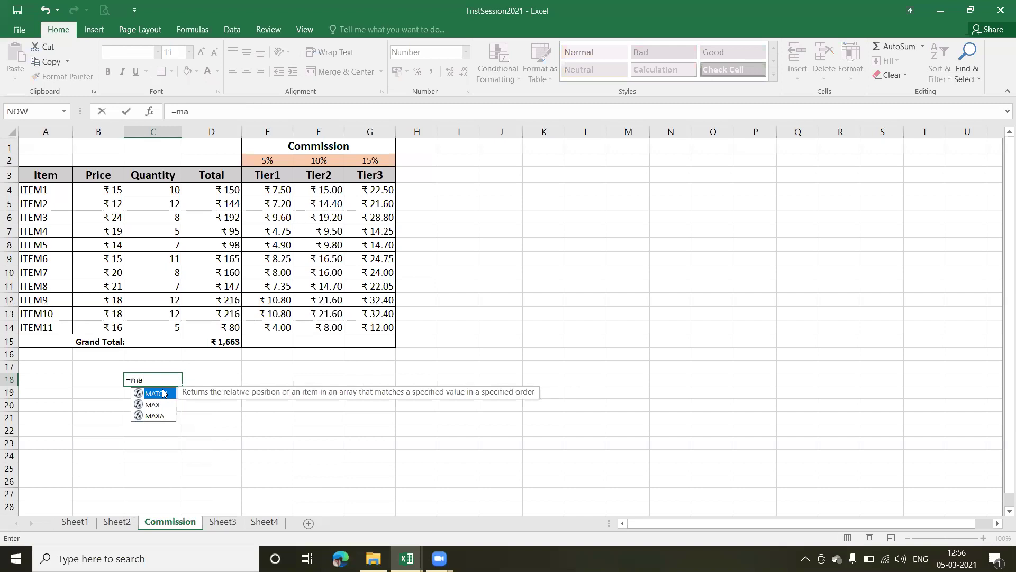
{"action": "double_click", "coordinate": [157, 405]}
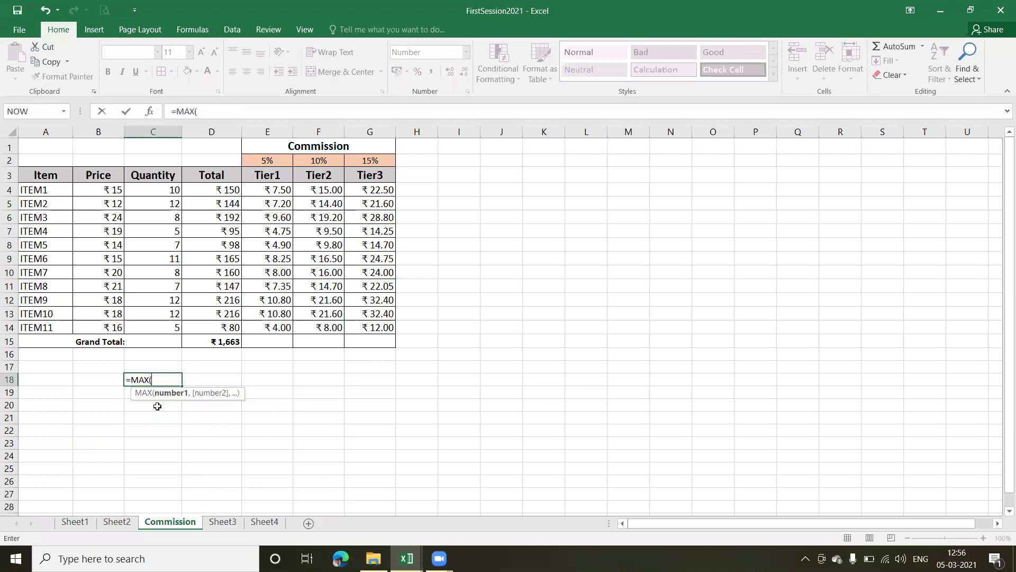
{"action": "left_click_drag", "start_coordinate": [169, 191], "coordinate": [162, 328]}
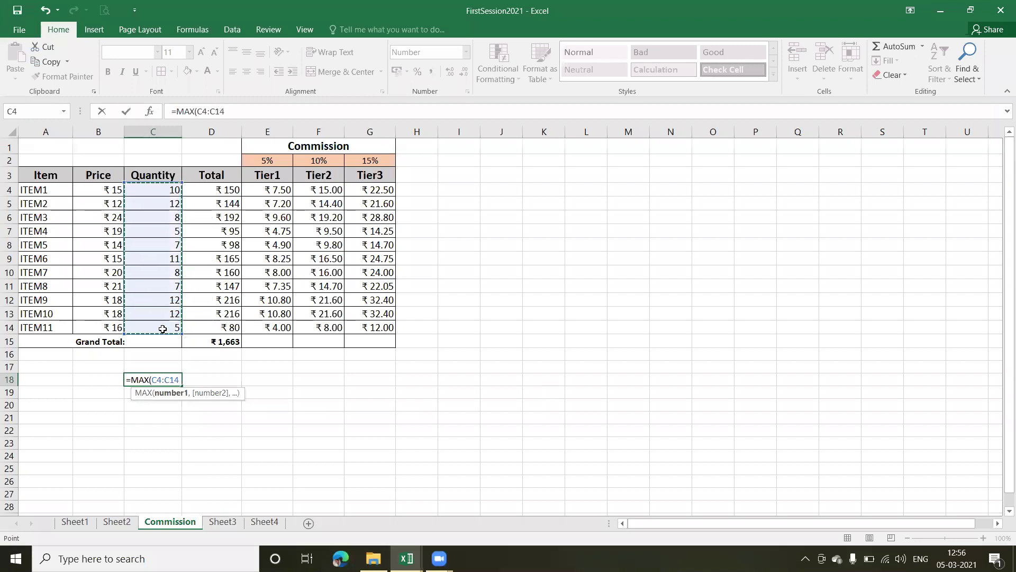
{"action": "key", "text": "Return"}
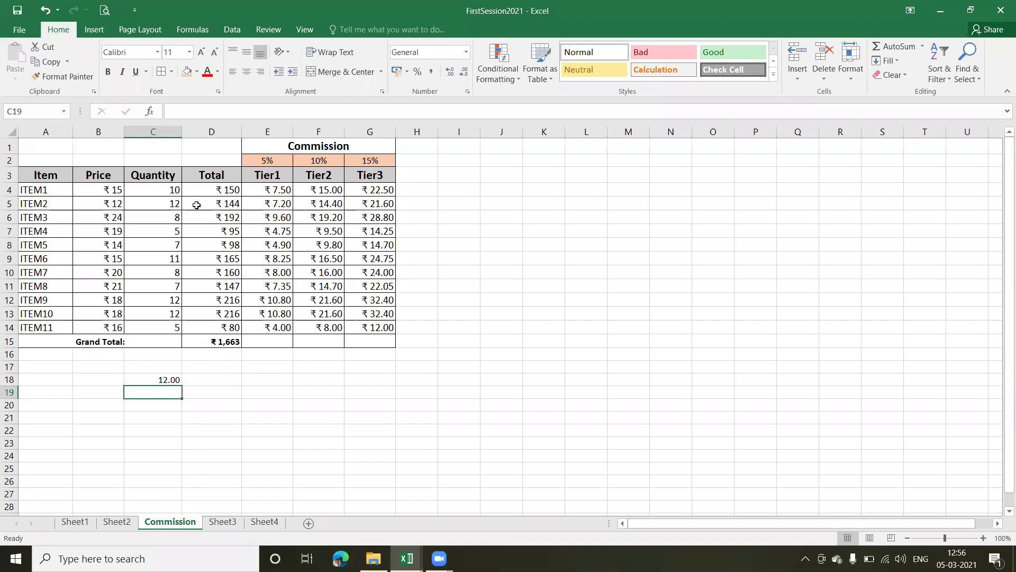
Set ITEM1's quantity in C4 to 15
{"action": "left_click", "coordinate": [168, 191]}
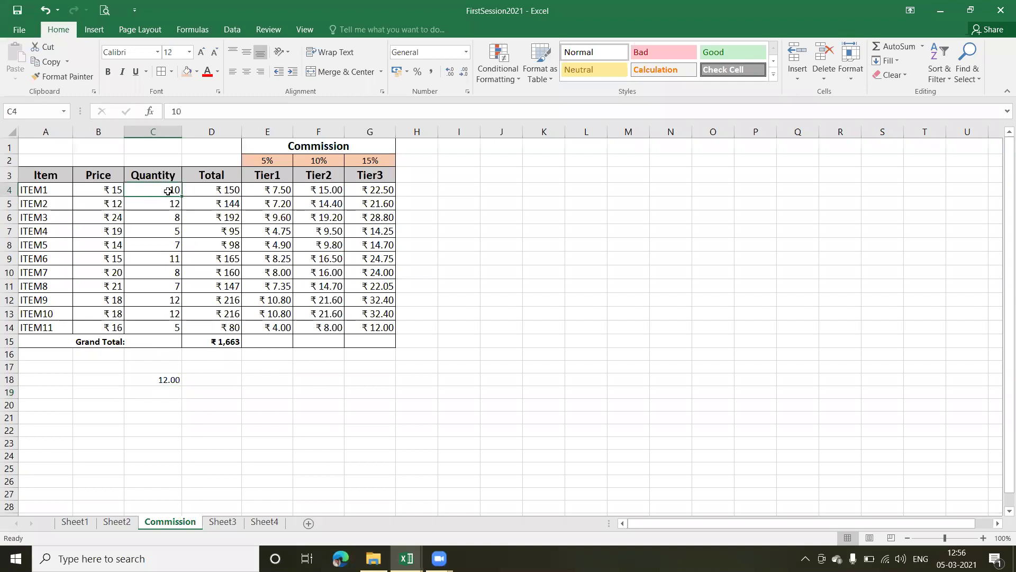
{"action": "type", "text": "15"}
{"action": "key", "text": "Return"}
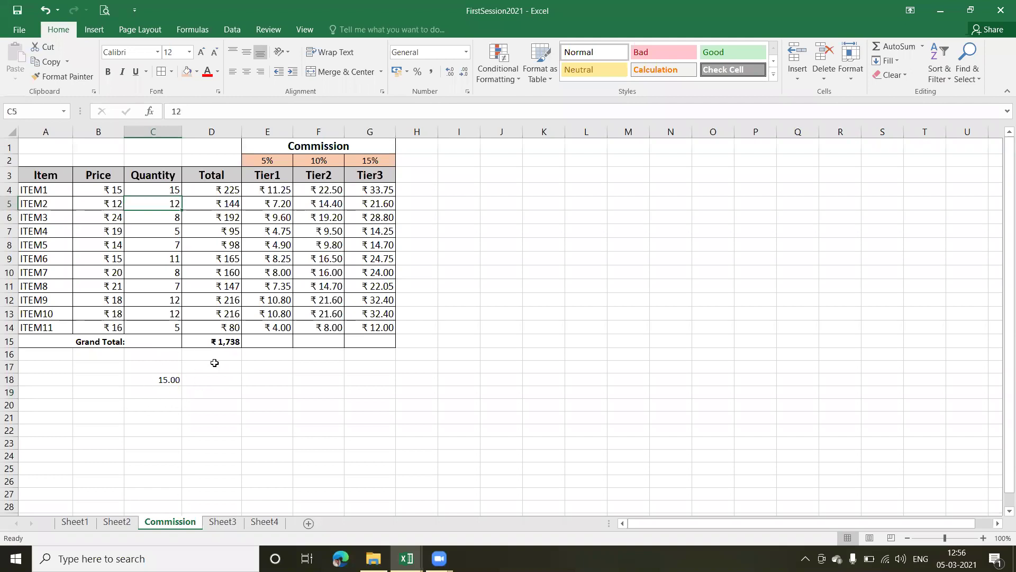
Replace the maximum in C18 with the minimum of the Quantity column, =MIN(C4:C14)
{"action": "left_click", "coordinate": [169, 380]}
{"action": "double_click", "coordinate": [169, 379]}
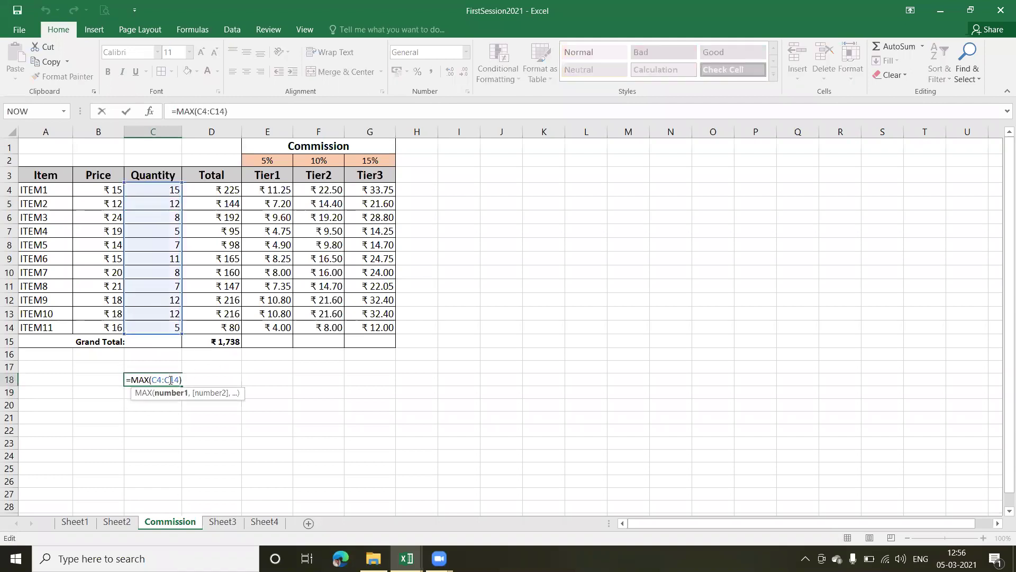
{"action": "left_click", "coordinate": [150, 379]}
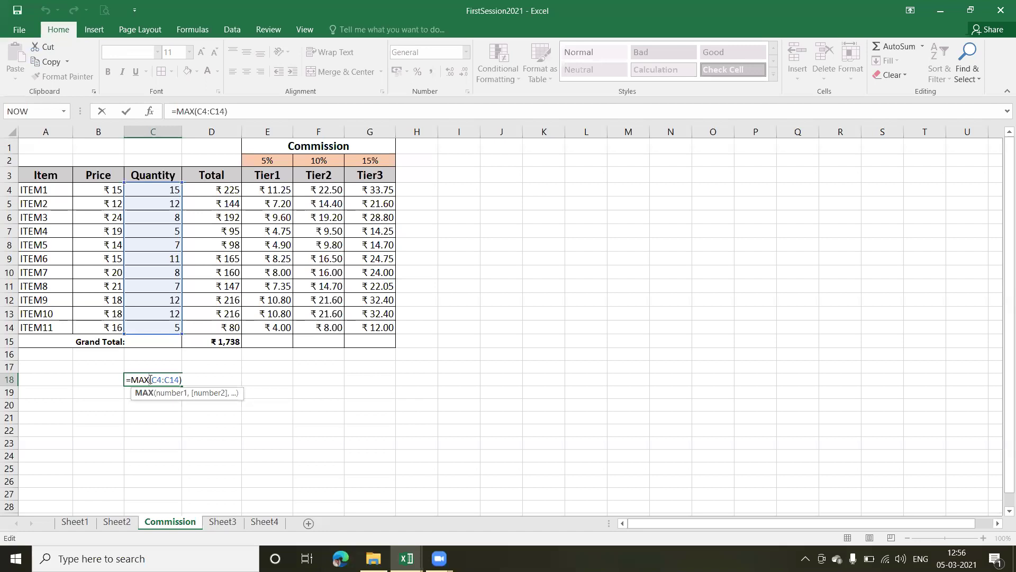
{"action": "key", "text": "BackSpace"}
{"action": "key", "text": "BackSpace"}
{"action": "type", "text": "i"}
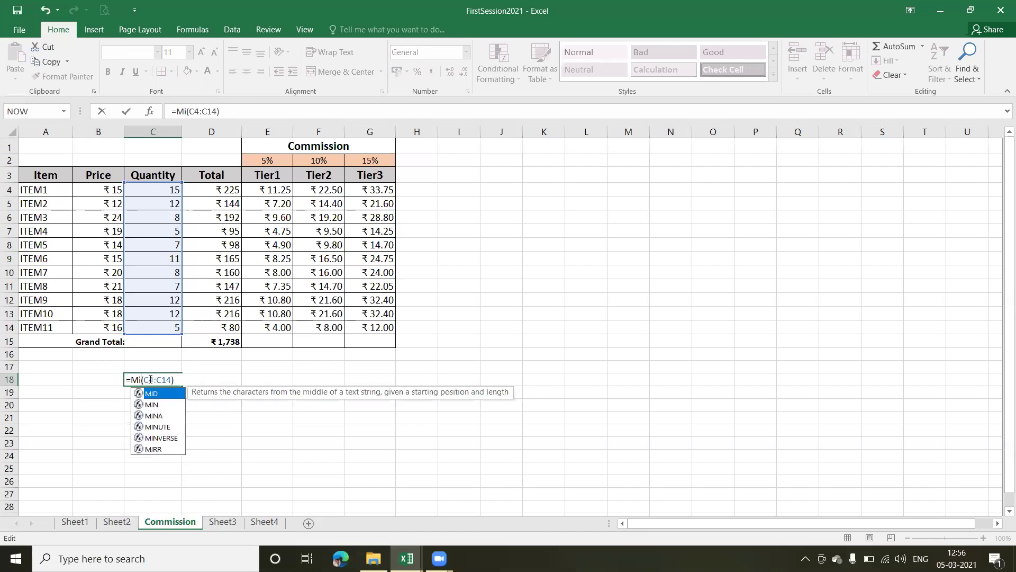
{"action": "key", "text": "Down"}
{"action": "key", "text": "Return"}
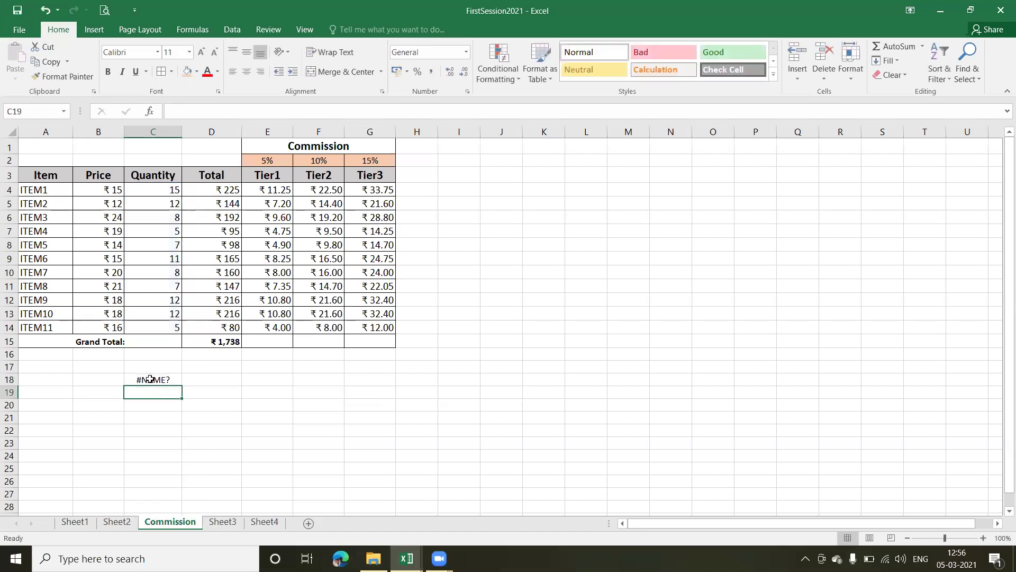
{"action": "double_click", "coordinate": [150, 380]}
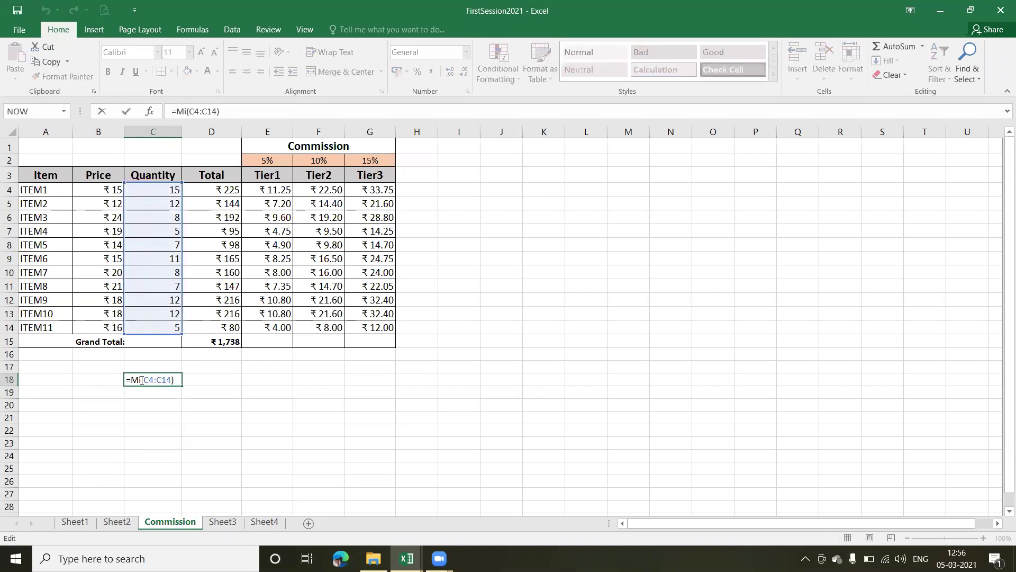
{"action": "left_click", "coordinate": [139, 379]}
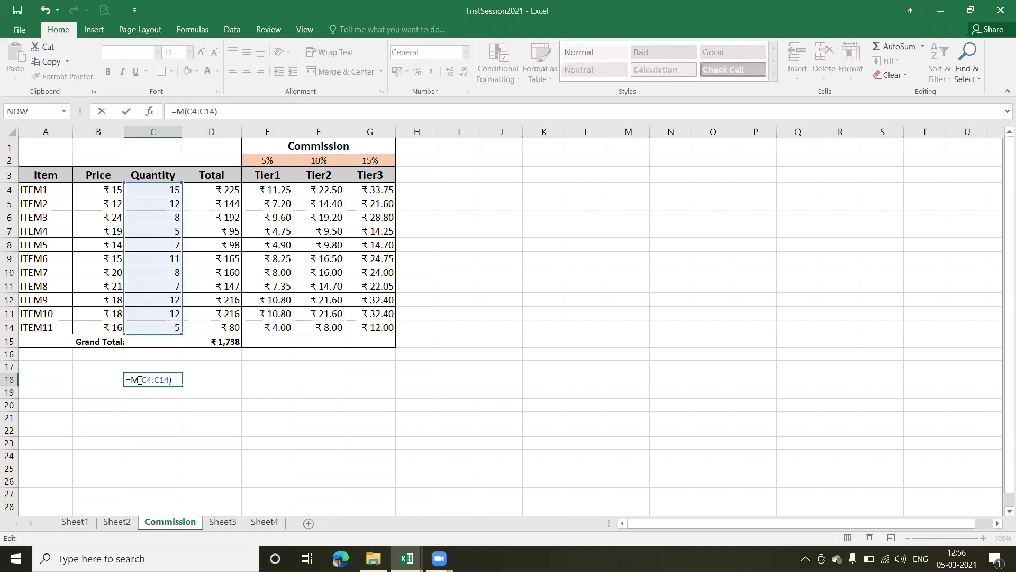
{"action": "type", "text": "n"}
{"action": "key", "text": "Return"}
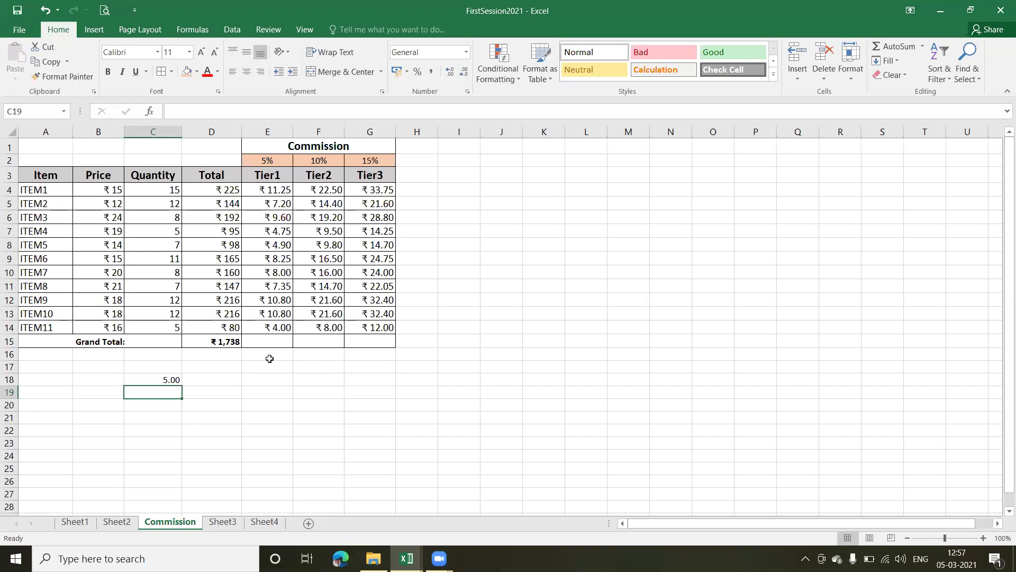
Open Insert Function for C19 and examine the functions in the All and Math & Trig categories
{"action": "left_click", "coordinate": [150, 113]}
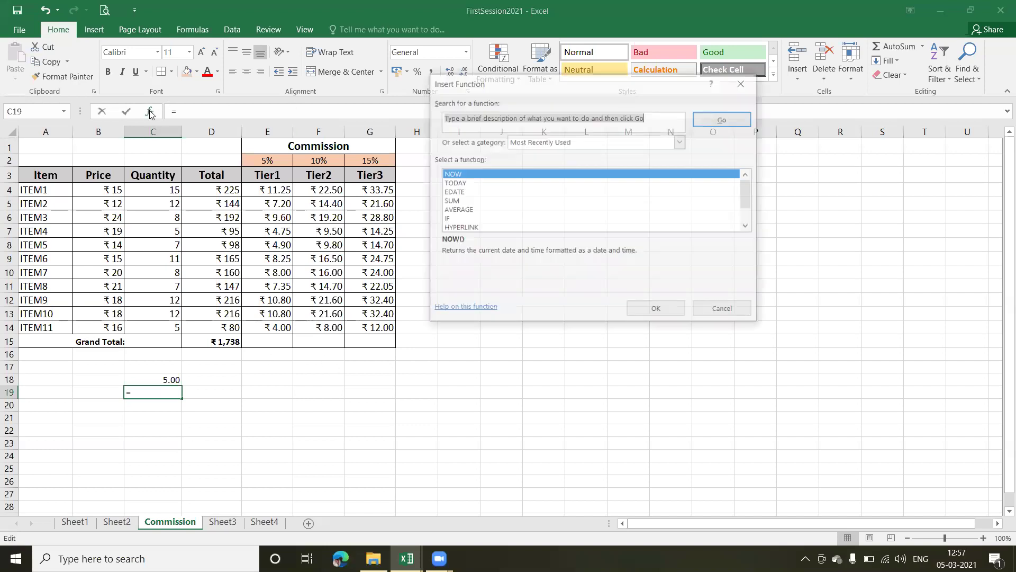
{"action": "left_click", "coordinate": [645, 143]}
{"action": "left_click", "coordinate": [519, 163]}
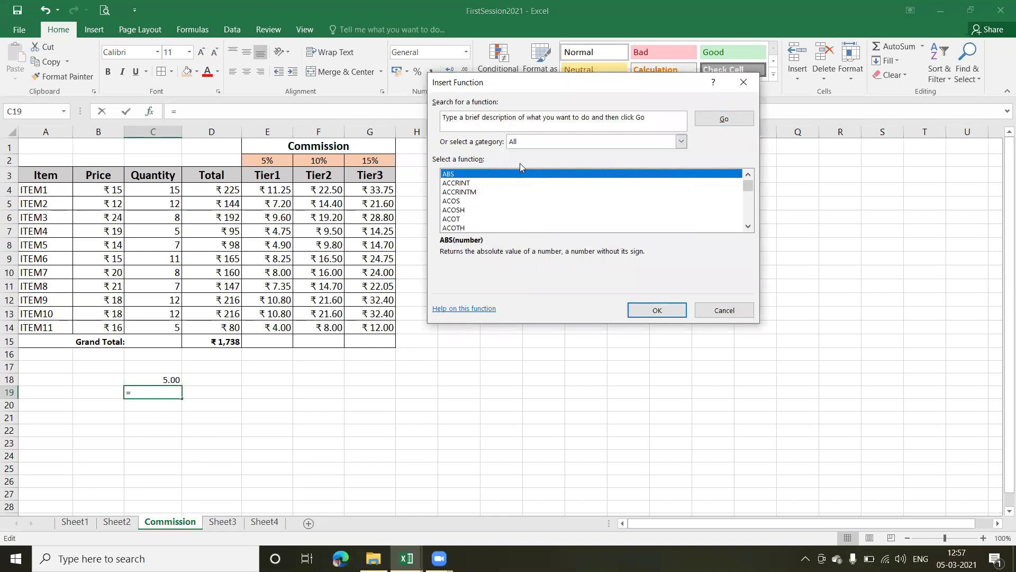
{"action": "mouse_move", "coordinate": [750, 188]}
{"action": "left_mouse_down"}
{"action": "mouse_move", "coordinate": [750, 224]}
{"action": "mouse_move", "coordinate": [750, 185]}
{"action": "left_mouse_up"}
{"action": "left_click", "coordinate": [681, 142]}
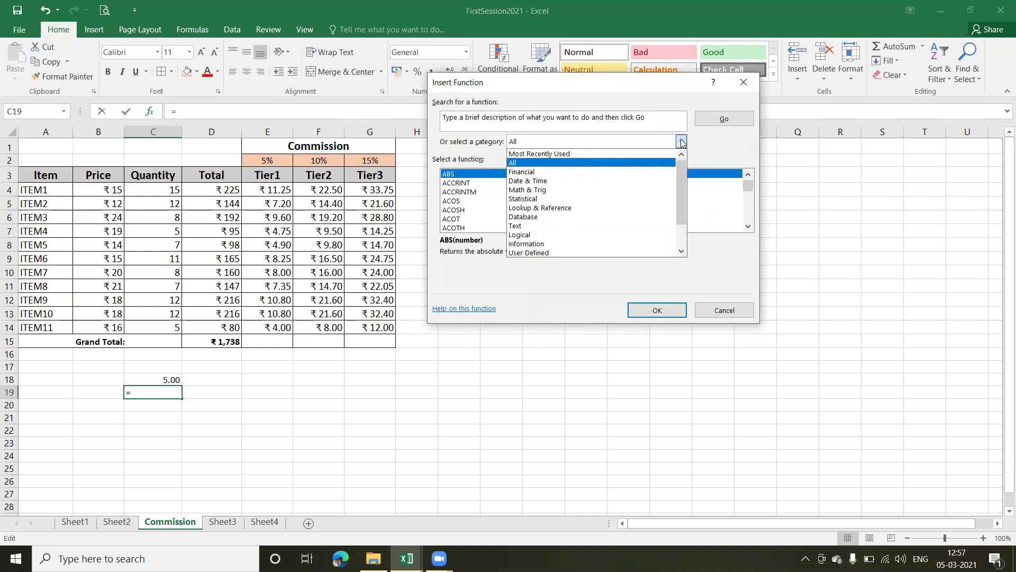
{"action": "left_click", "coordinate": [536, 190]}
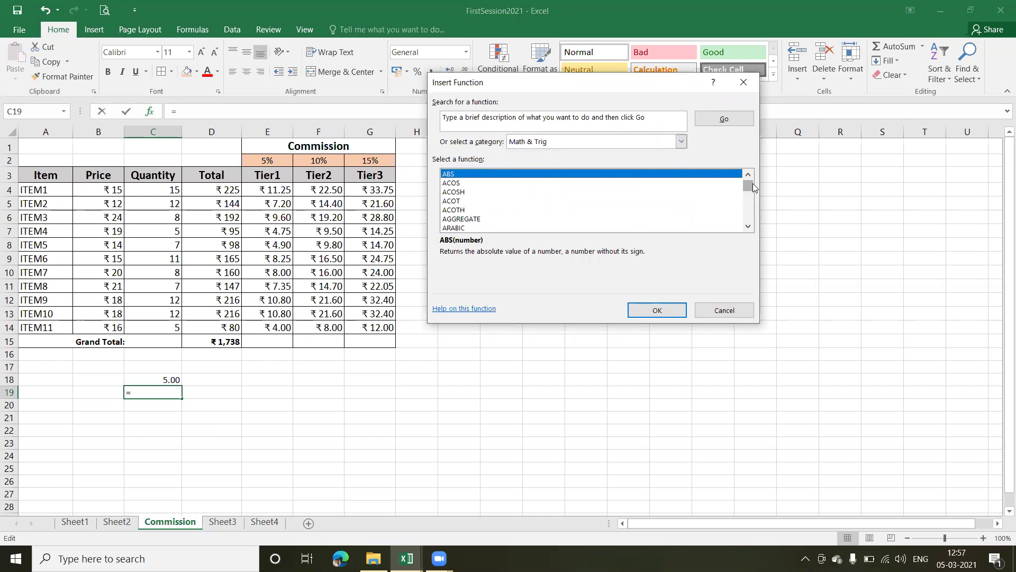
{"action": "left_click_drag", "start_coordinate": [748, 185], "coordinate": [751, 215]}
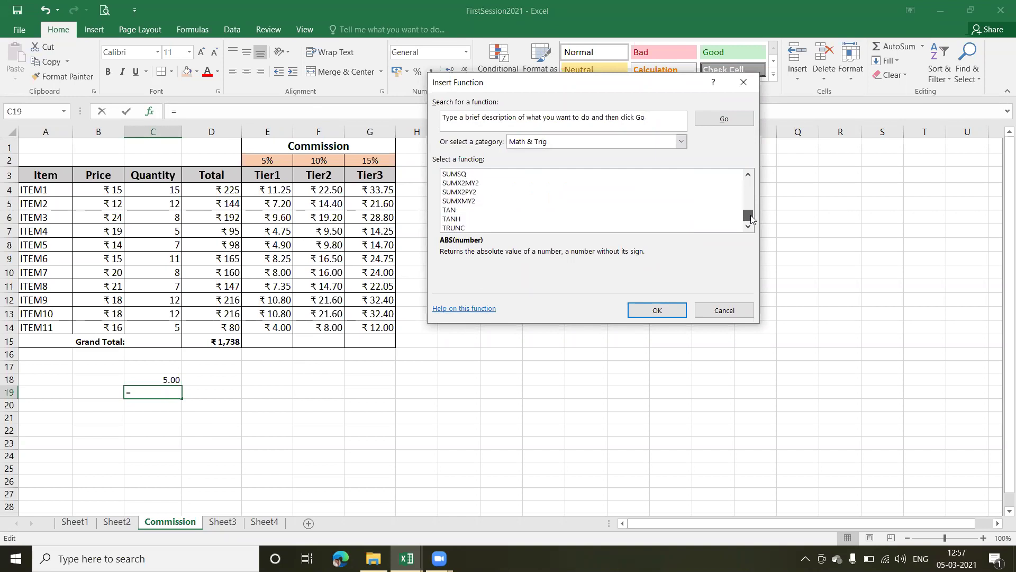
{"action": "left_click", "coordinate": [749, 174]}
{"action": "left_click", "coordinate": [750, 174]}
{"action": "left_click", "coordinate": [749, 174]}
{"action": "left_click", "coordinate": [749, 174]}
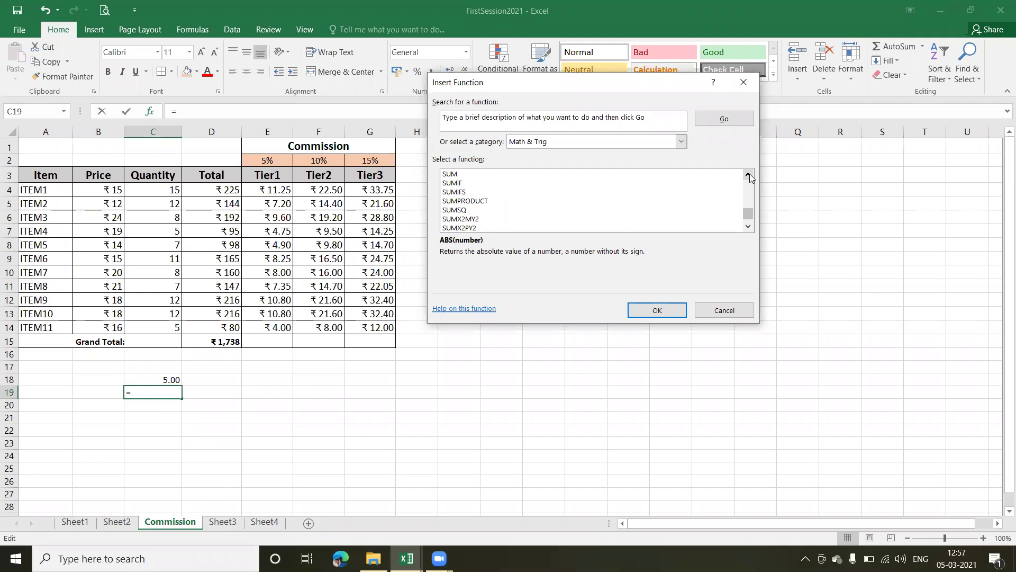
Examine the functions offered in the Text category of Insert Function
{"action": "left_click", "coordinate": [681, 141]}
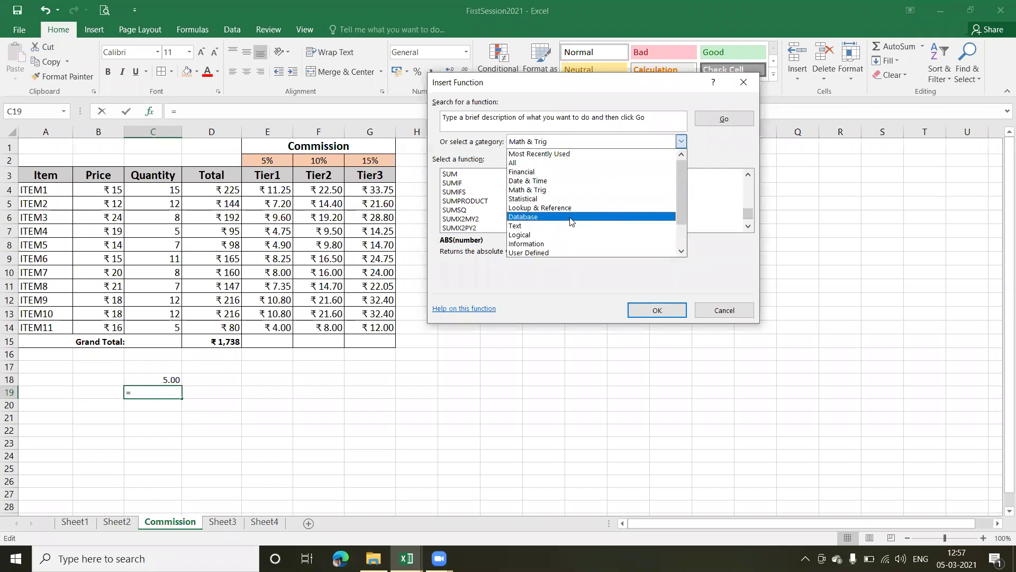
{"action": "left_click", "coordinate": [531, 227]}
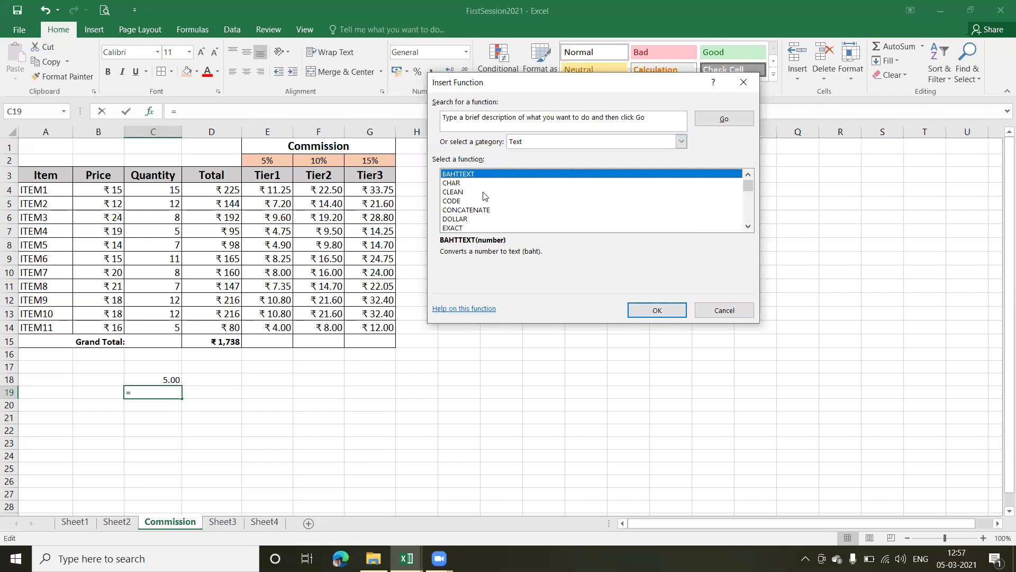
{"action": "left_click", "coordinate": [748, 226]}
{"action": "left_click", "coordinate": [747, 227]}
{"action": "left_click", "coordinate": [748, 226]}
{"action": "left_click", "coordinate": [748, 226]}
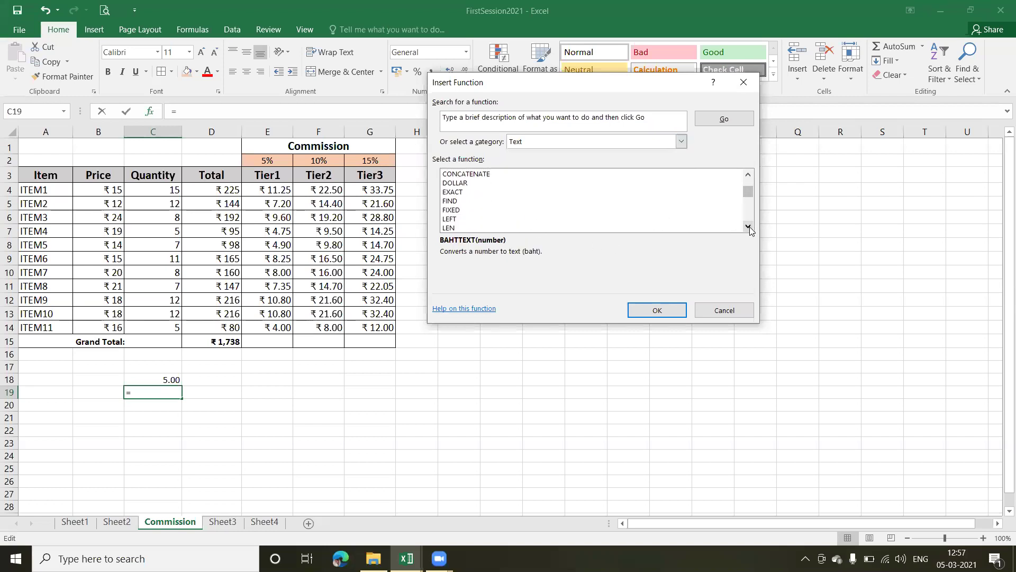
Examine the functions offered in the Financial category of Insert Function
{"action": "left_click", "coordinate": [681, 141]}
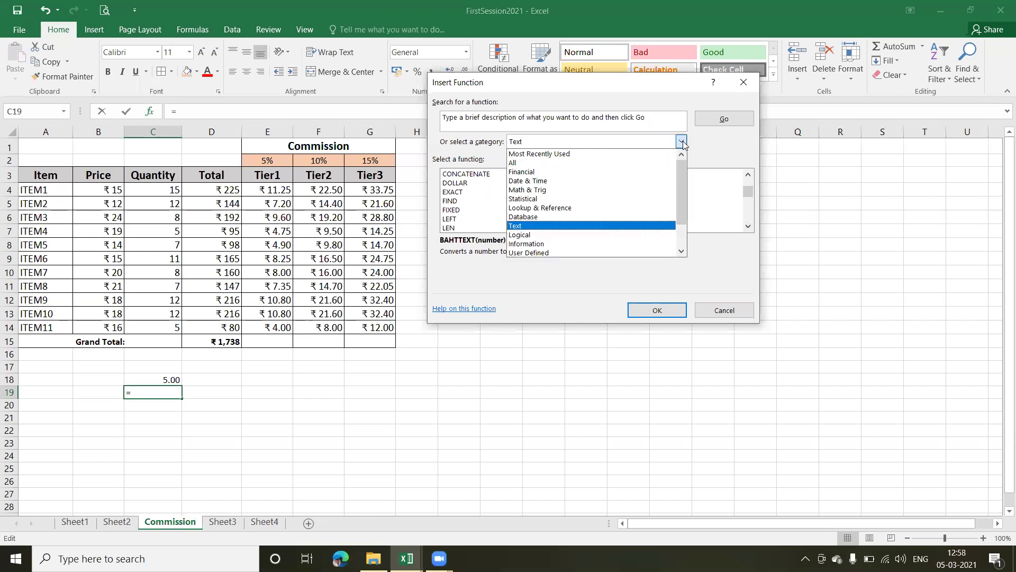
{"action": "left_click", "coordinate": [548, 172]}
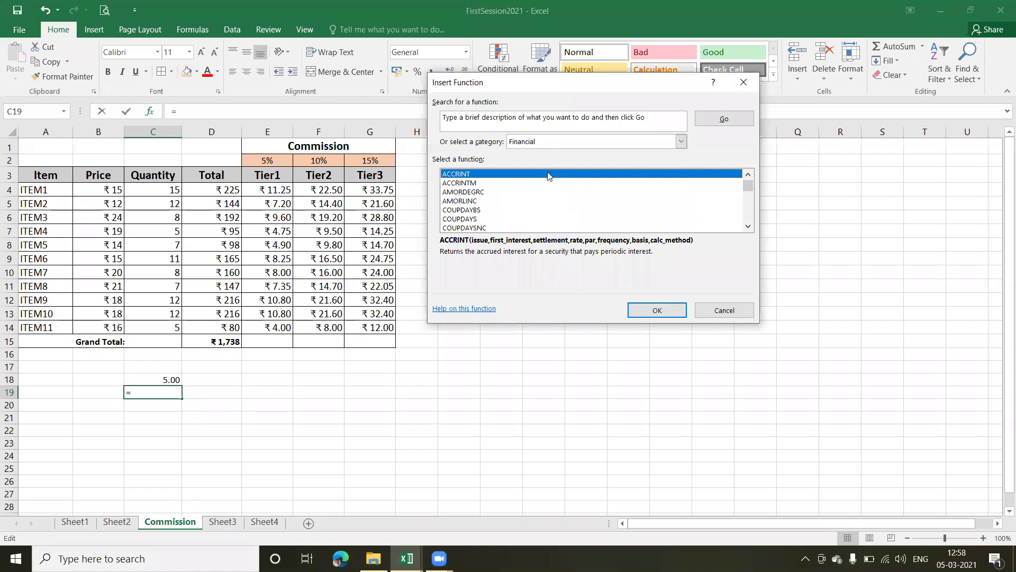
{"action": "left_click", "coordinate": [748, 227]}
{"action": "left_click", "coordinate": [747, 226]}
{"action": "left_click", "coordinate": [748, 227]}
{"action": "left_click", "coordinate": [748, 226]}
{"action": "left_click", "coordinate": [748, 227]}
{"action": "left_click", "coordinate": [748, 227]}
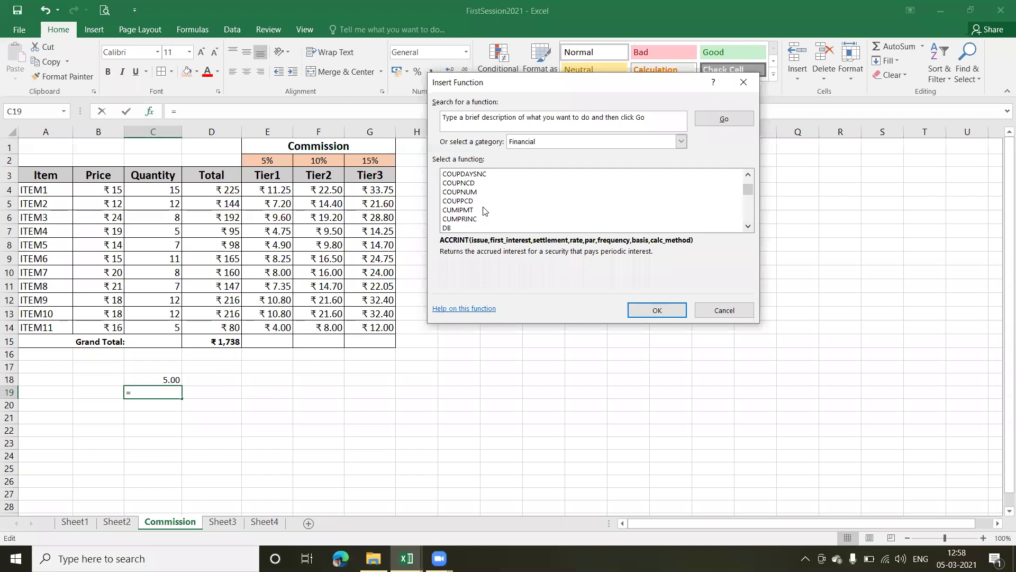
View the help article for the COUPPCD function, and leave Insert Function without inserting anything
{"action": "left_click", "coordinate": [468, 202]}
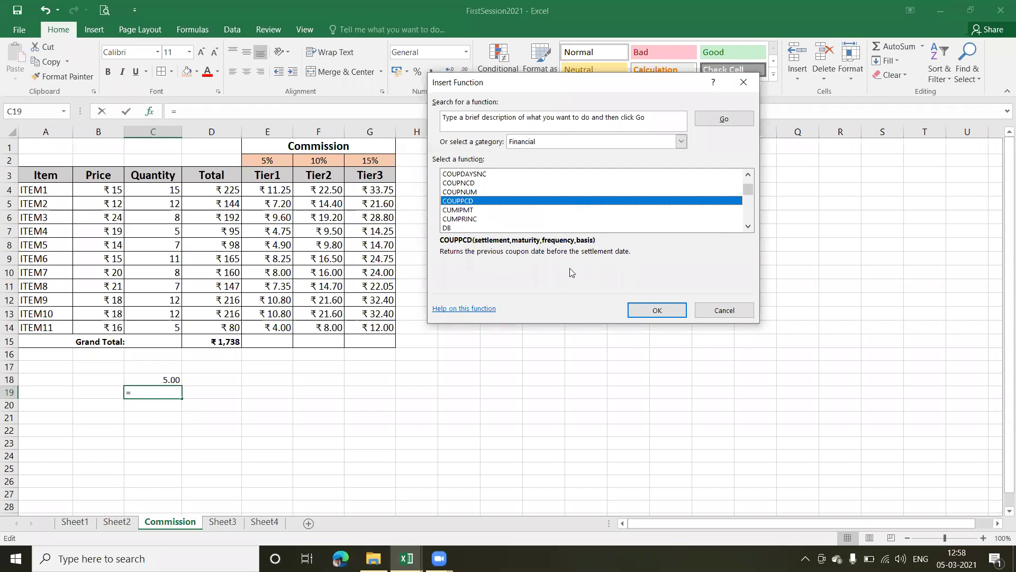
{"action": "left_click", "coordinate": [474, 309]}
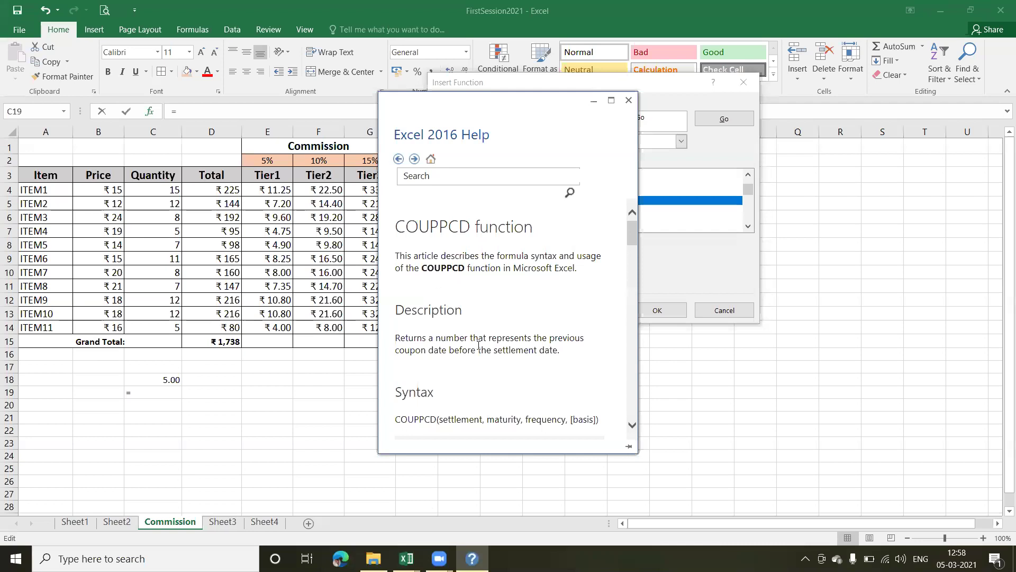
{"action": "left_click", "coordinate": [631, 102]}
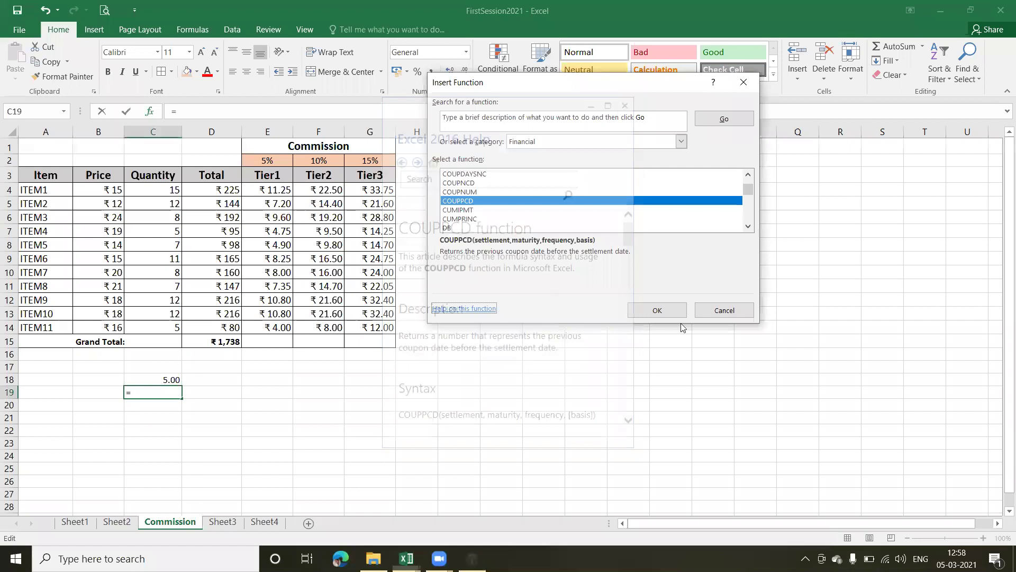
{"action": "left_click", "coordinate": [721, 311]}
{"action": "left_click", "coordinate": [454, 345]}
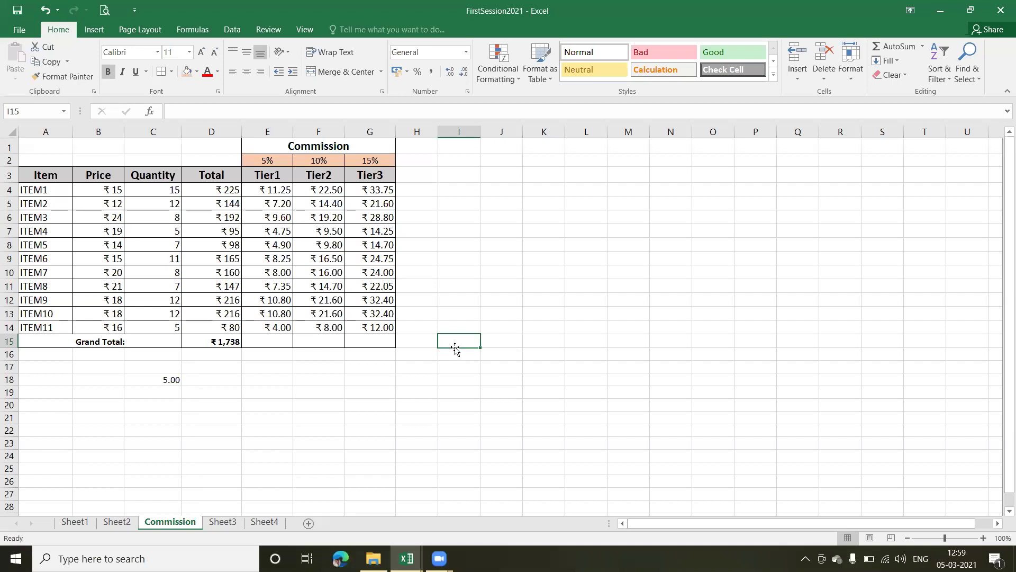
Examine the number formats available for ITEM1's total in D4 without applying any
{"action": "left_click", "coordinate": [220, 190]}
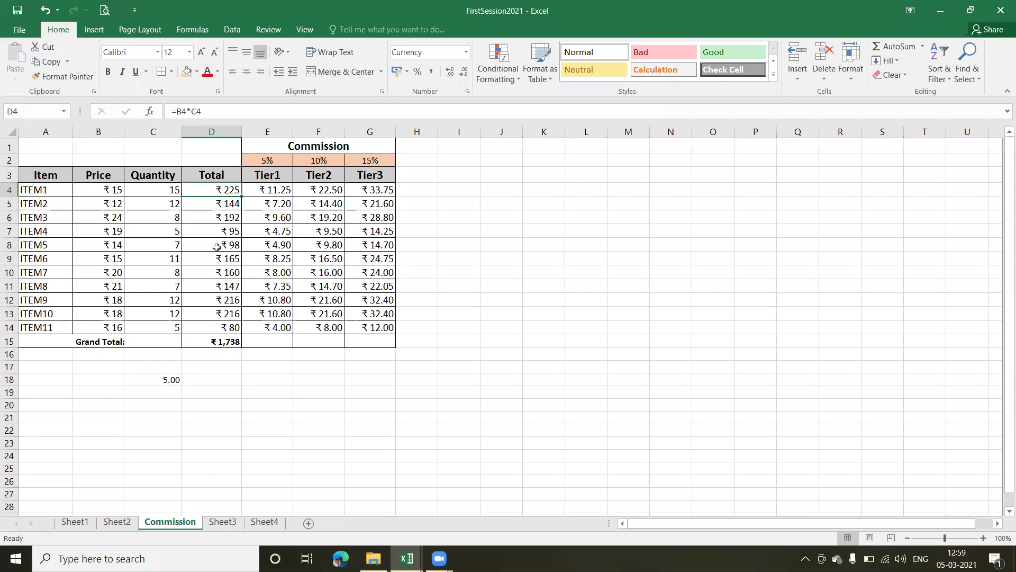
{"action": "left_click", "coordinate": [466, 53]}
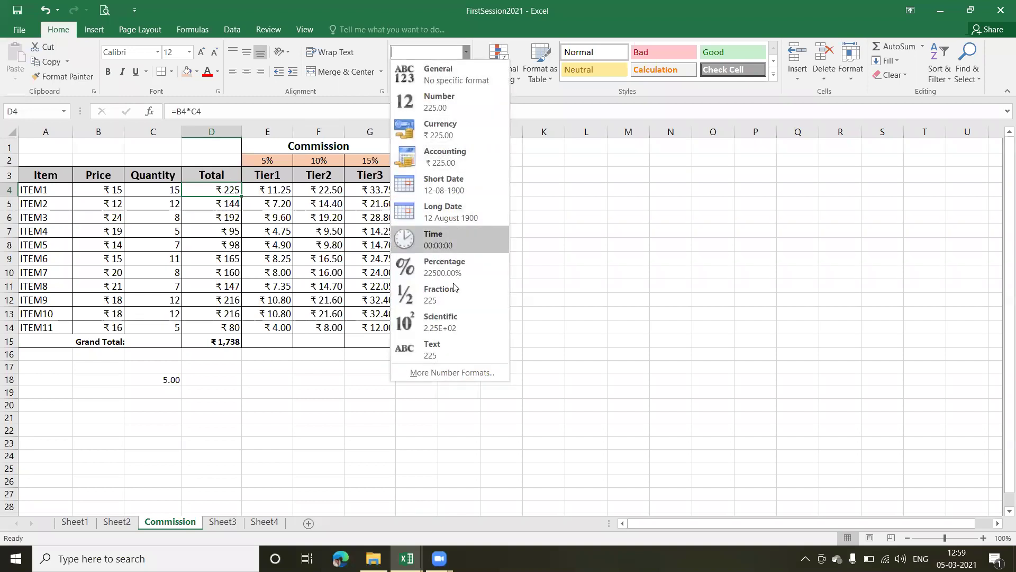
{"action": "left_click", "coordinate": [551, 315]}
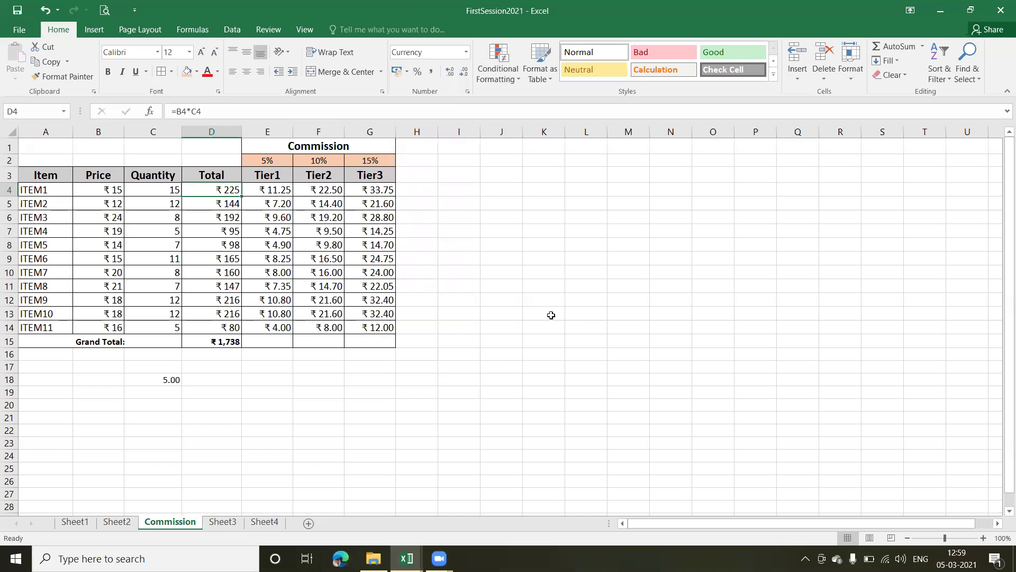
{"action": "left_click", "coordinate": [551, 315]}
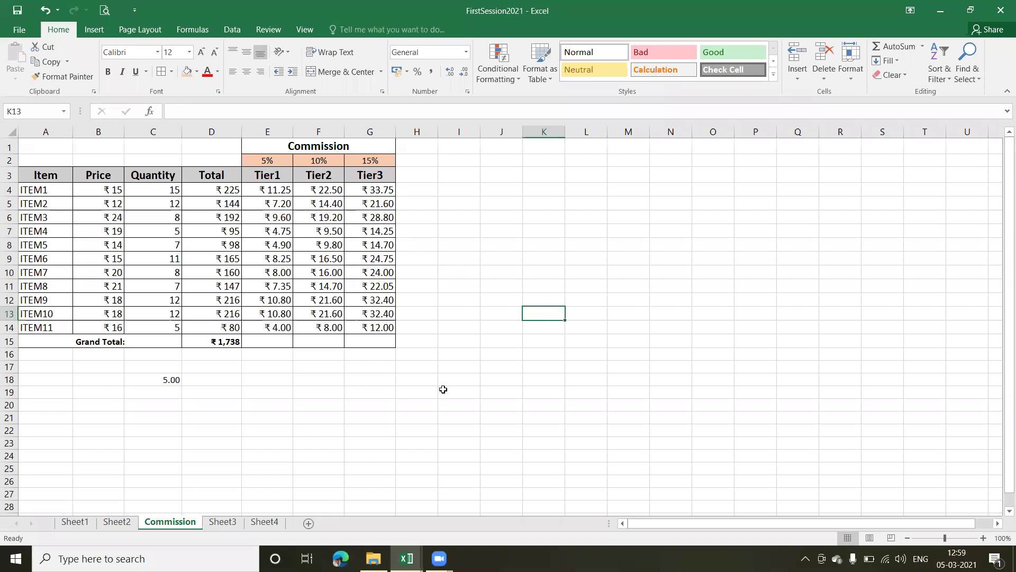
{"action": "left_click", "coordinate": [424, 403]}
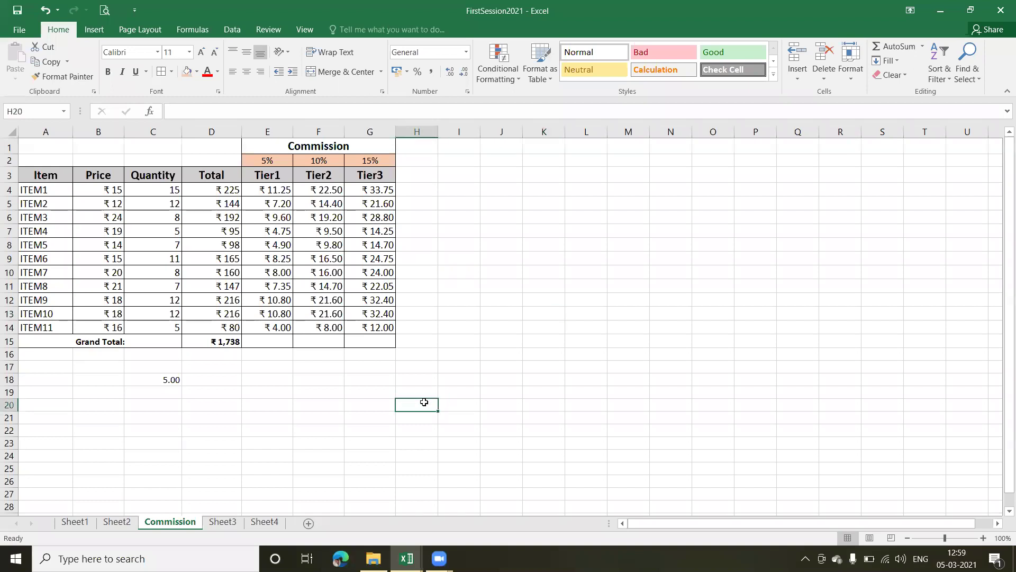